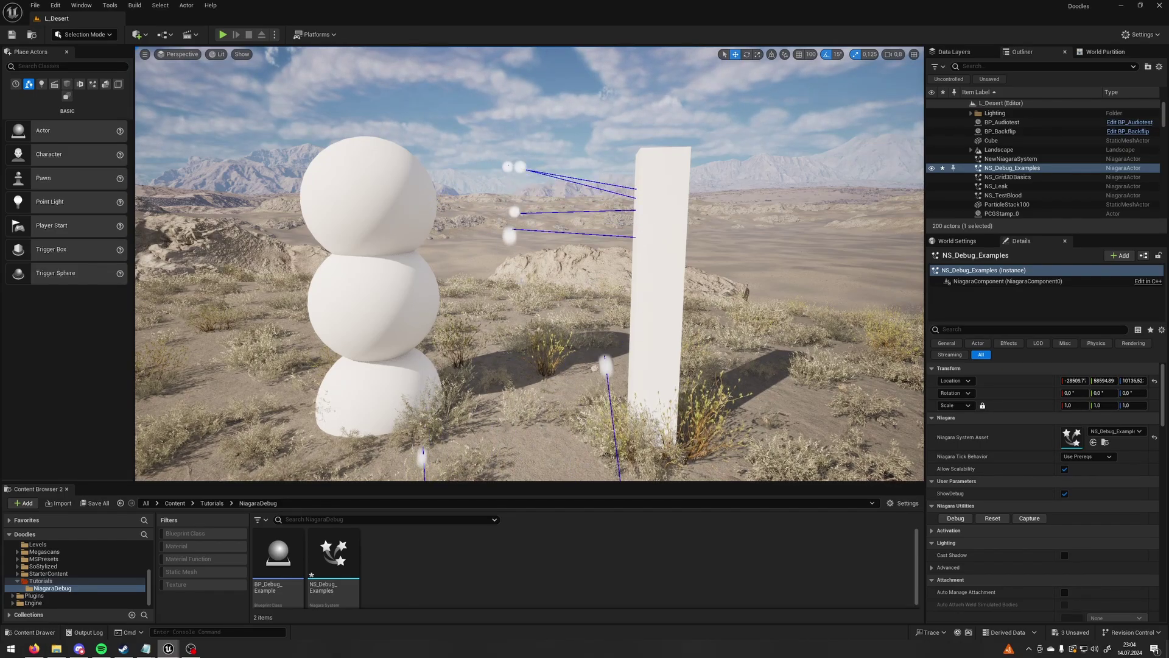
# Step: Examine the NearestDistanceField emitter's Spawn Rate, Add Velocity, Gravity Force, Solve Forces and Velocity, and Draw Sphere modules
pyautogui.moveTo(359, 469); pyautogui.dragTo(368, 472, button='right')
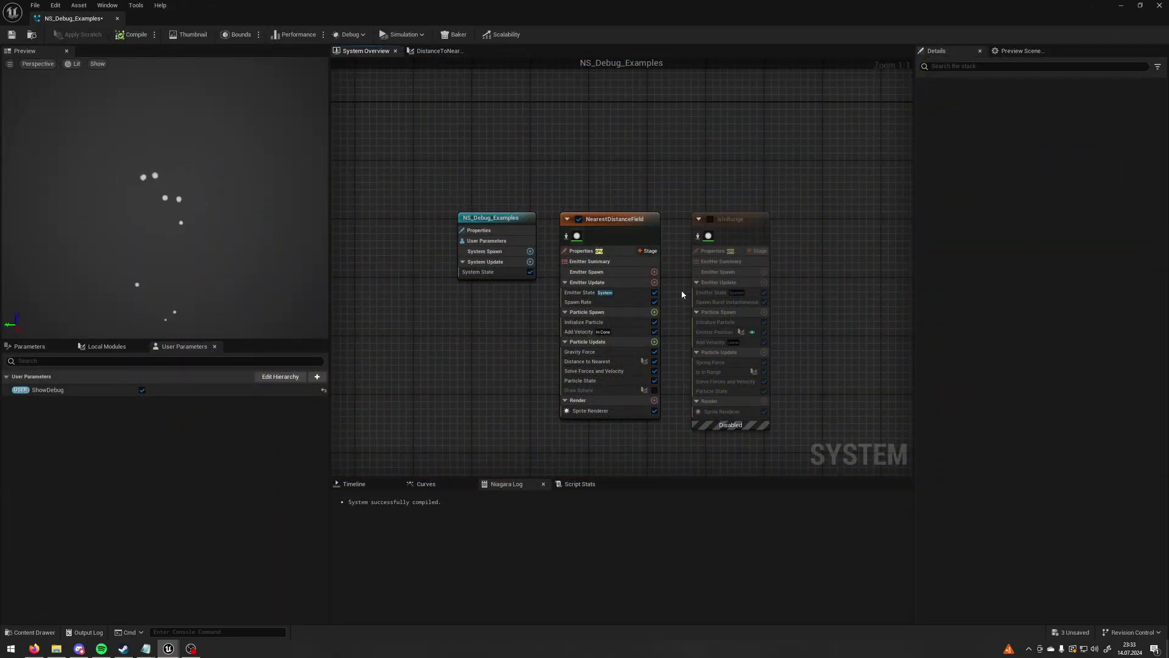
pyautogui.moveTo(682, 295); pyautogui.dragTo(678, 252, button='right')
pyautogui.moveTo(809, 145); pyautogui.dragTo(770, 267)
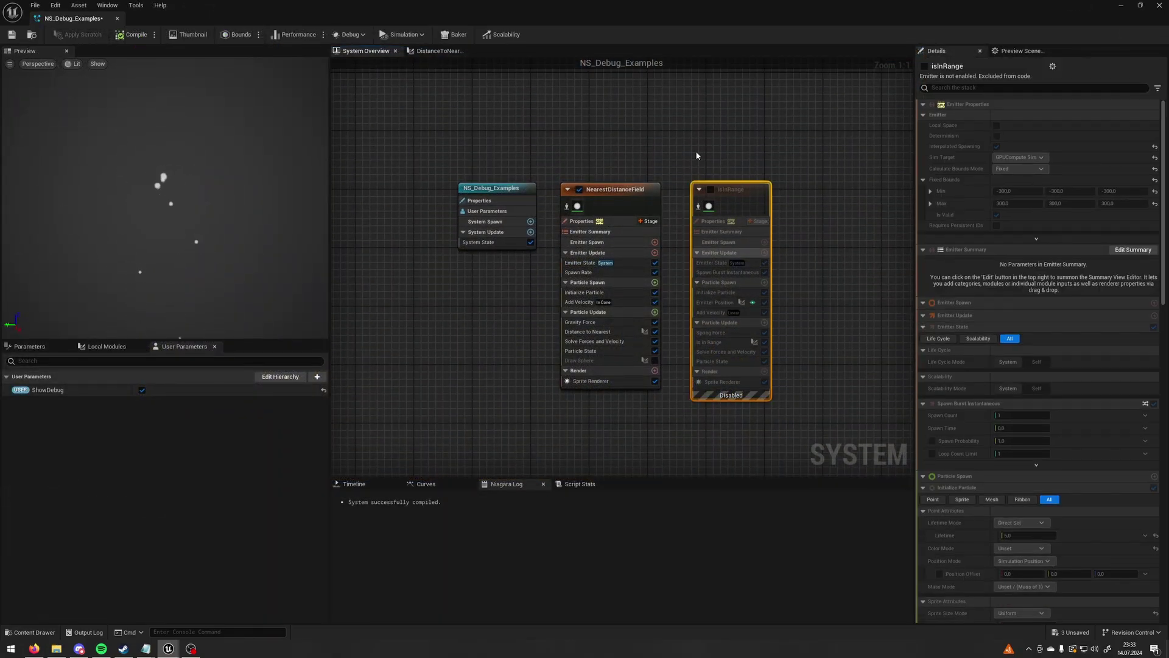
pyautogui.click(581, 377)
pyautogui.click(582, 274)
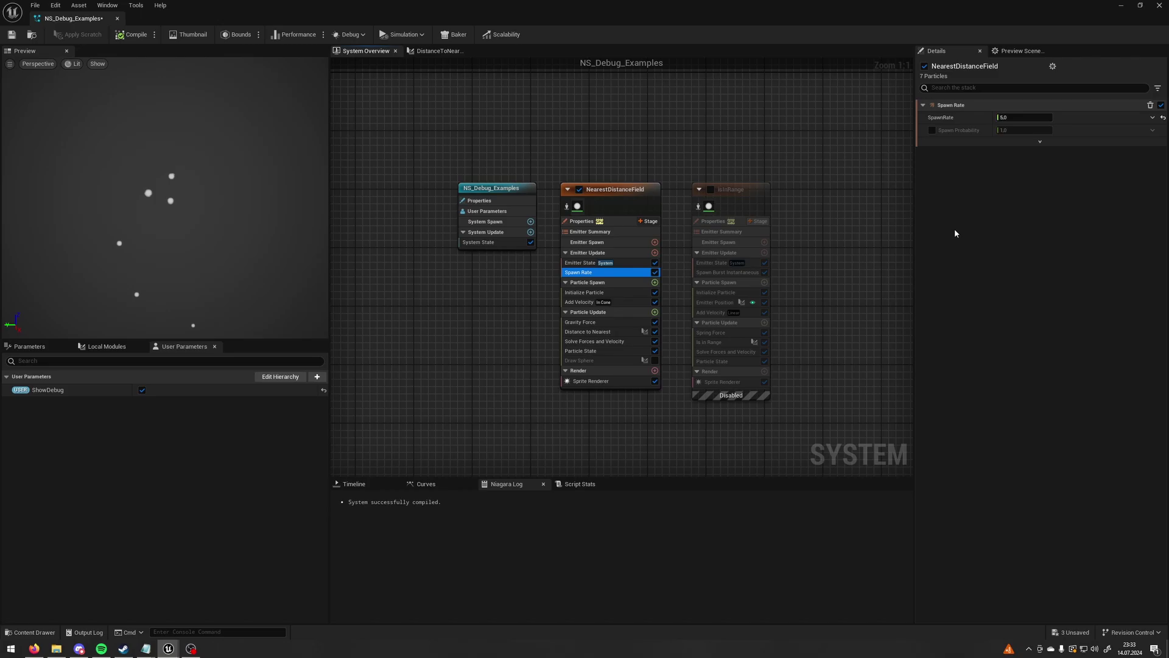
pyautogui.click(580, 303)
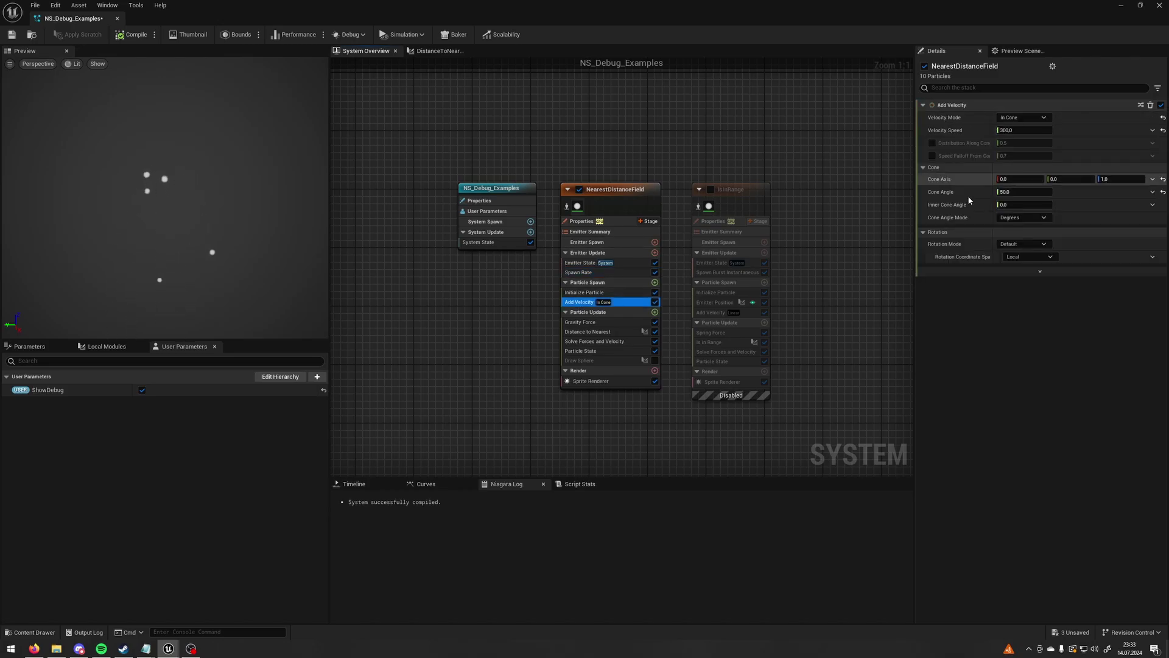
pyautogui.click(575, 322)
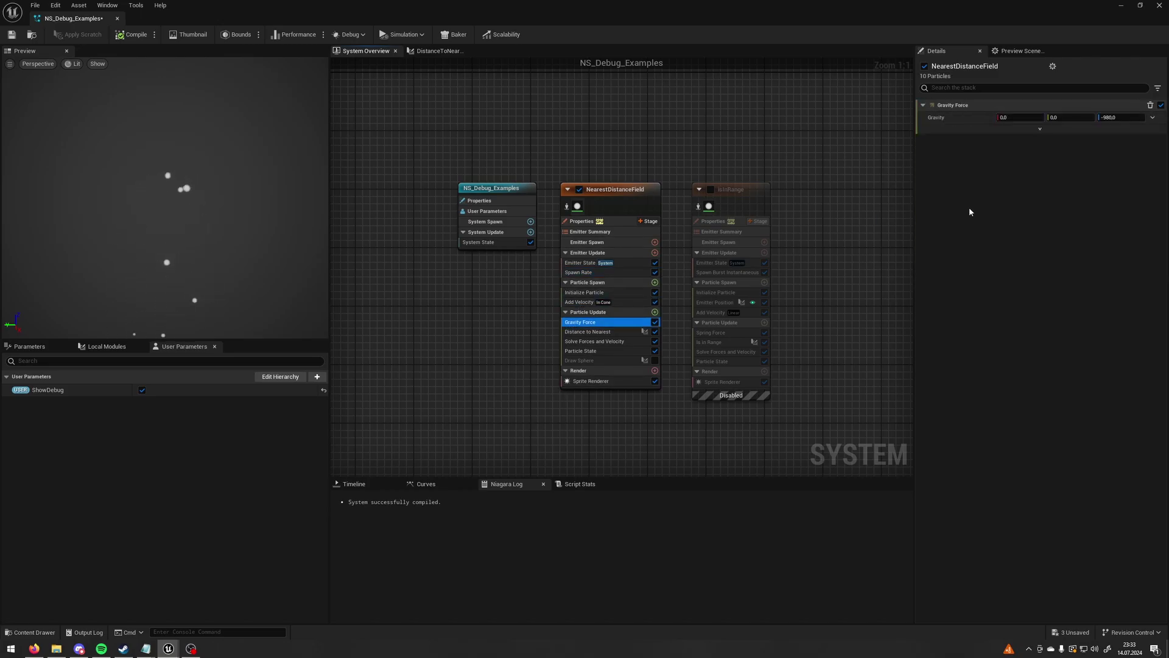
pyautogui.click(588, 341)
pyautogui.click(586, 360)
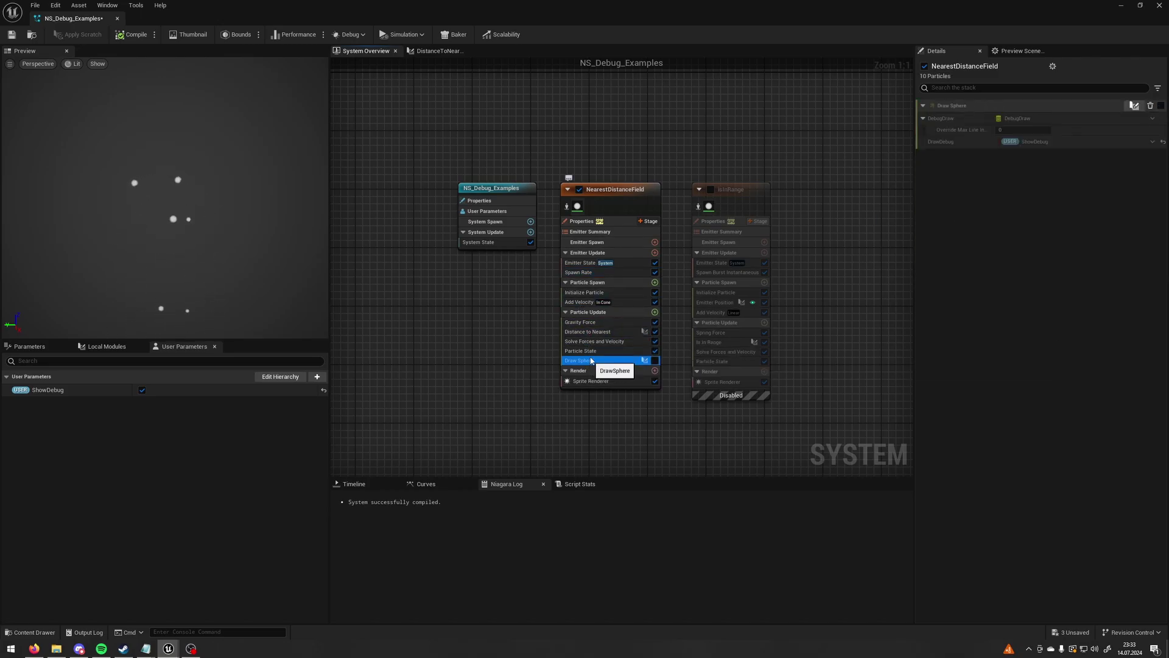
# Step: Open the Distance to Nearest module's script graph and compare it with the debug lines drawn in the level
pyautogui.click(572, 332)
pyautogui.doubleClick(577, 333)
pyautogui.scroll(-5, 550, 261)
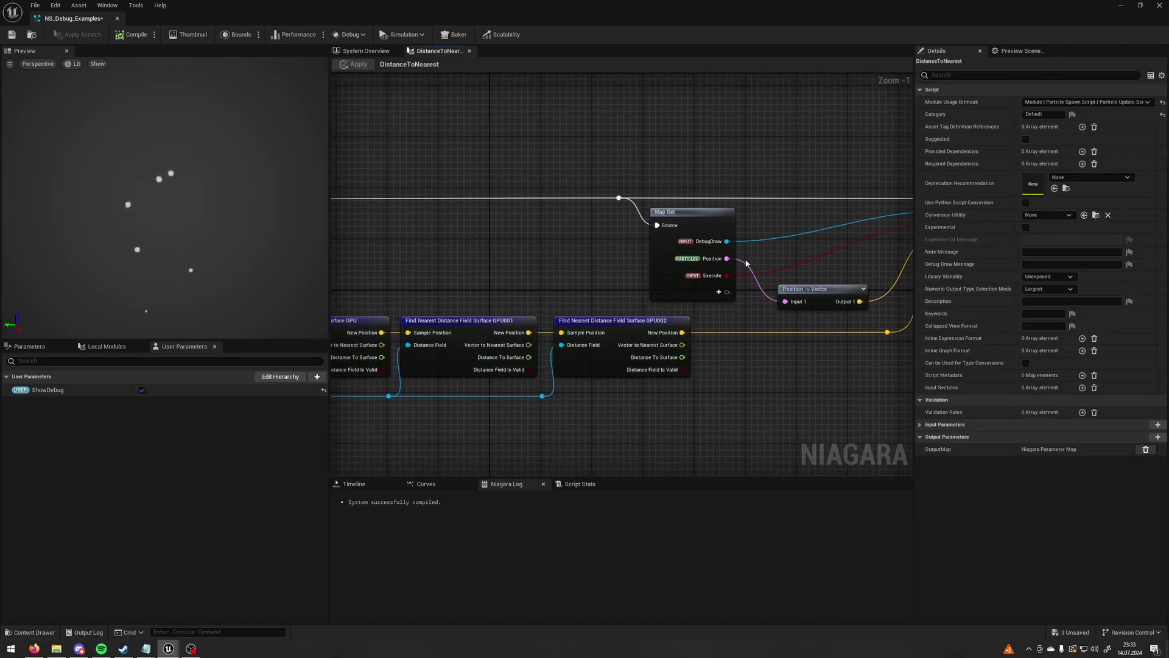
pyautogui.moveTo(669, 4); pyautogui.dragTo(688, 540)
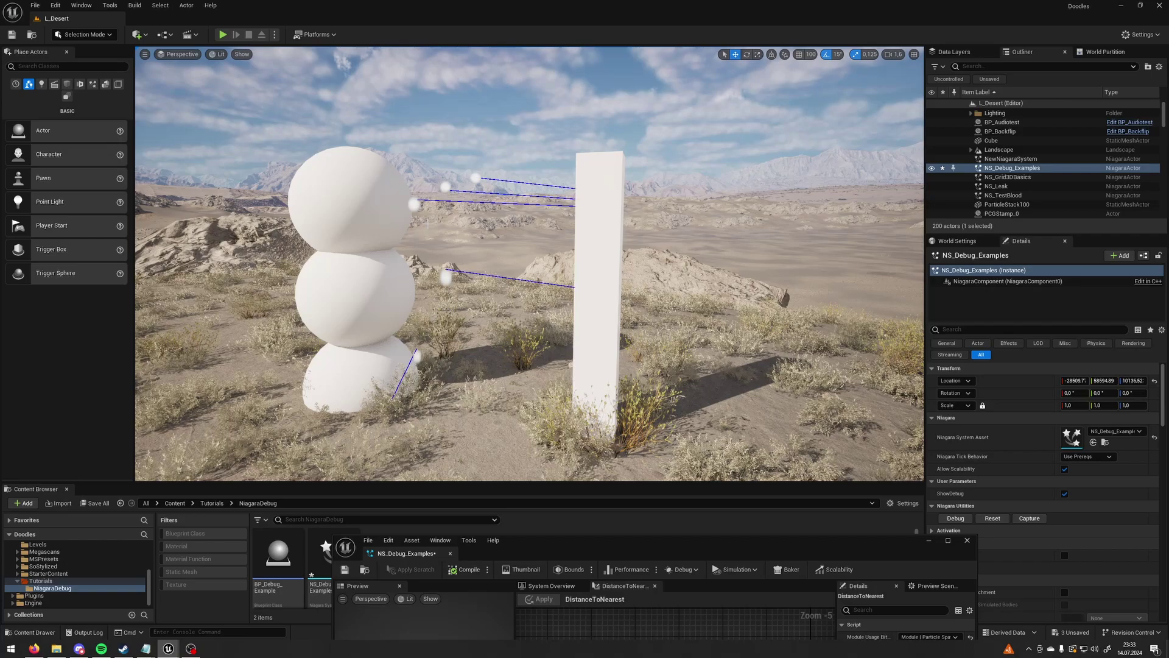
pyautogui.doubleClick(834, 540)
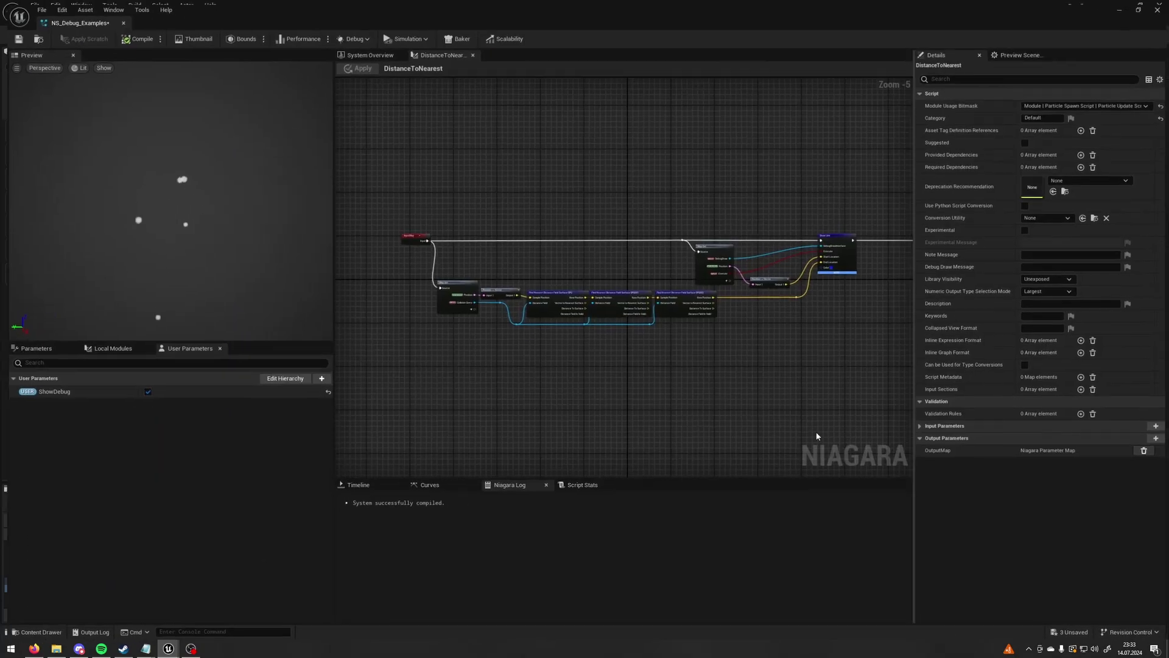
# Step: Examine the chain of three Find Nearest Distance Field Surface GPU nodes and their Collision Query input
pyautogui.scroll(3, 536, 260)
pyautogui.moveTo(508, 266); pyautogui.dragTo(554, 217, button='right')
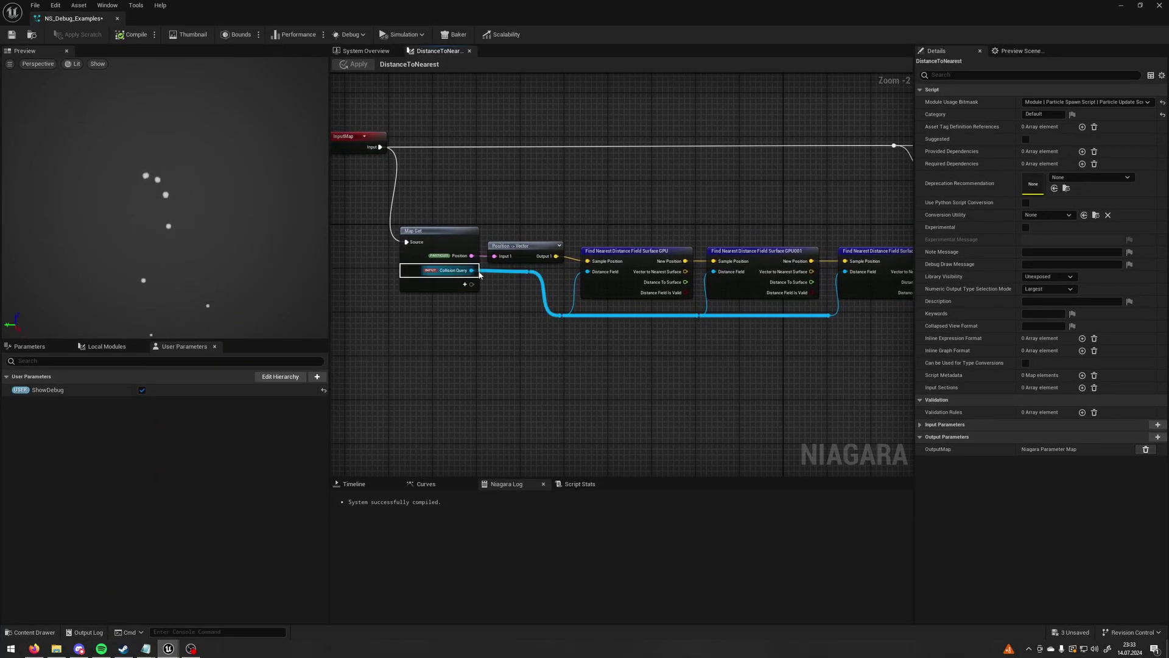
pyautogui.moveTo(666, 213); pyautogui.dragTo(605, 217, button='right')
pyautogui.moveTo(817, 210); pyautogui.dragTo(463, 355)
pyautogui.click(586, 356)
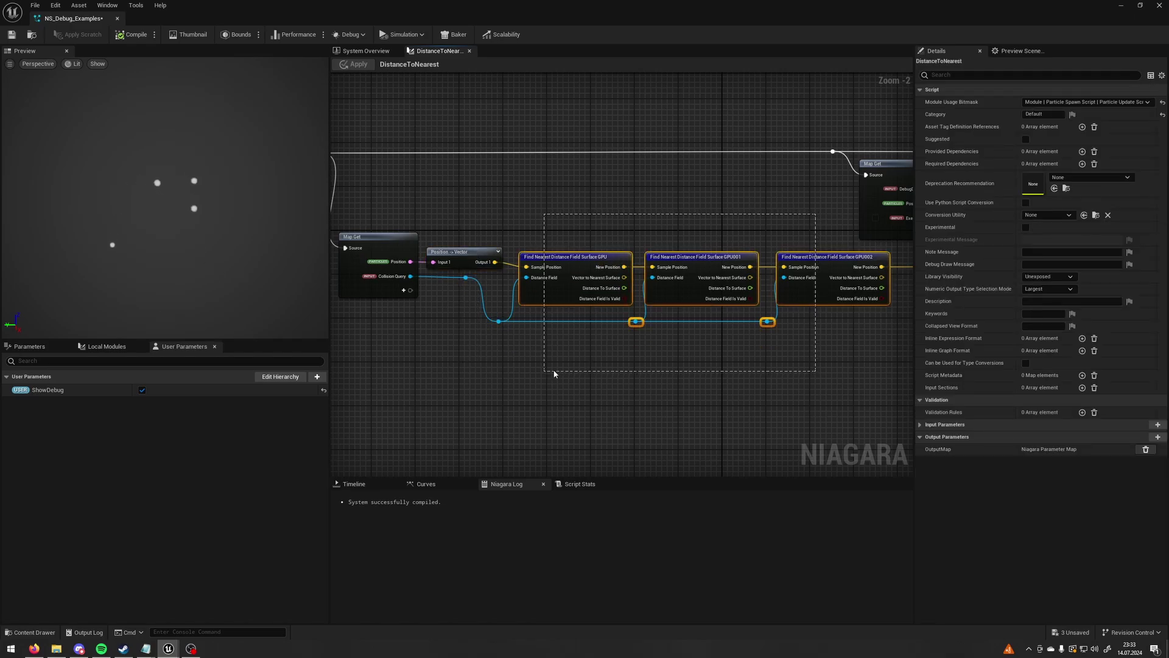
pyautogui.moveTo(815, 214); pyautogui.dragTo(554, 373)
pyautogui.click(706, 368)
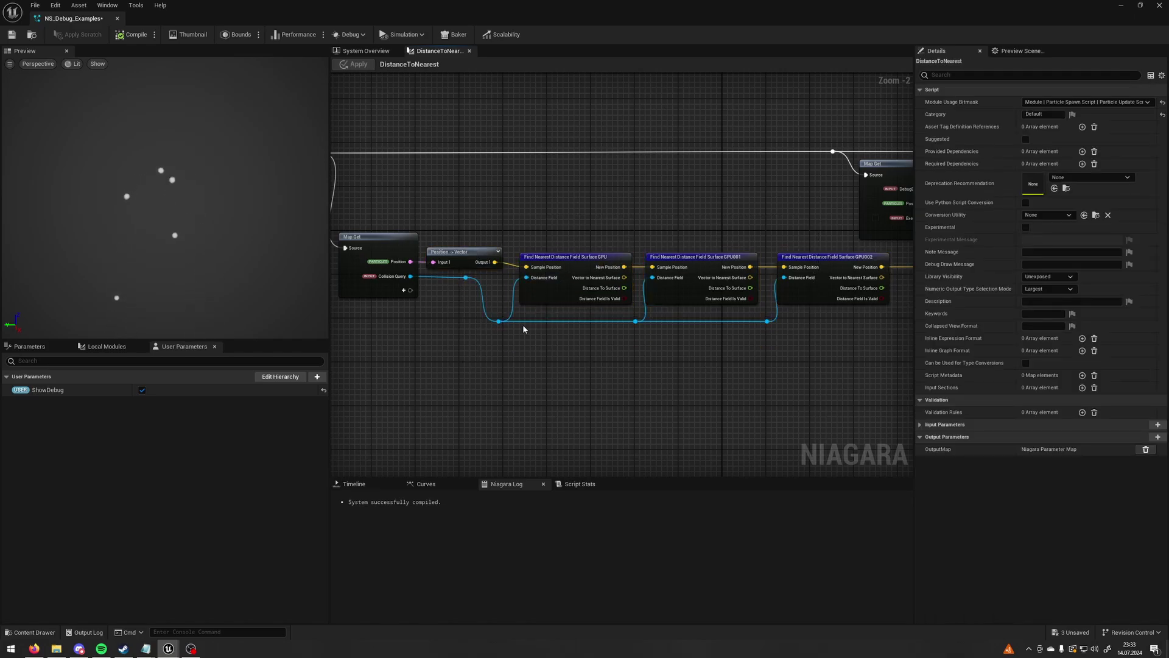
# Step: Trace how the last distance field node's New Position and the particle position feed the Draw Line node
pyautogui.scroll(2, 415, 269)
pyautogui.moveTo(802, 211); pyautogui.dragTo(449, 271, button='right')
pyautogui.scroll(-1, 588, 295)
pyautogui.moveTo(589, 295); pyautogui.dragTo(384, 321, button='right')
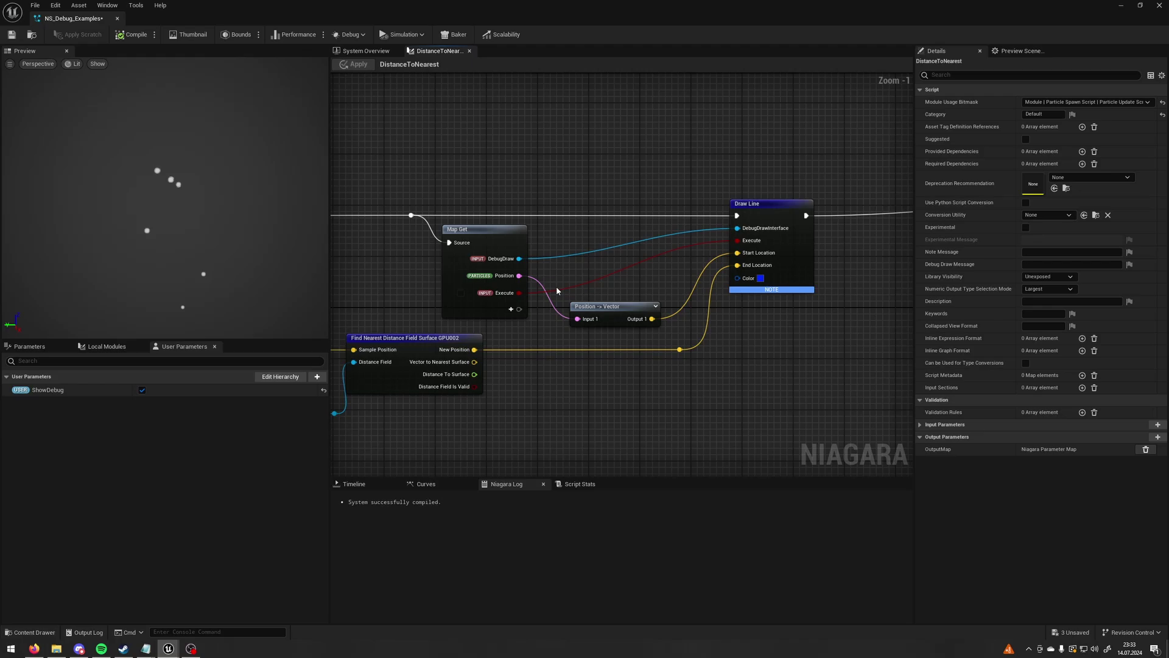
pyautogui.scroll(1, 556, 285)
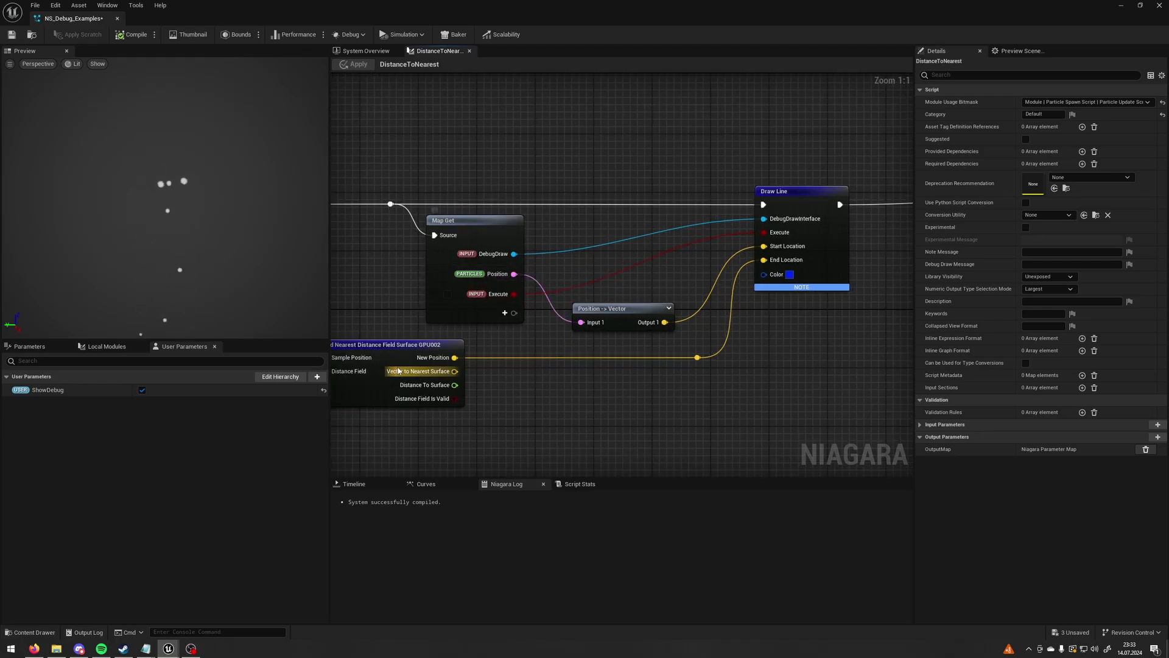
pyautogui.moveTo(398, 371); pyautogui.dragTo(713, 329, button='right')
pyautogui.moveTo(547, 433); pyautogui.dragTo(617, 386)
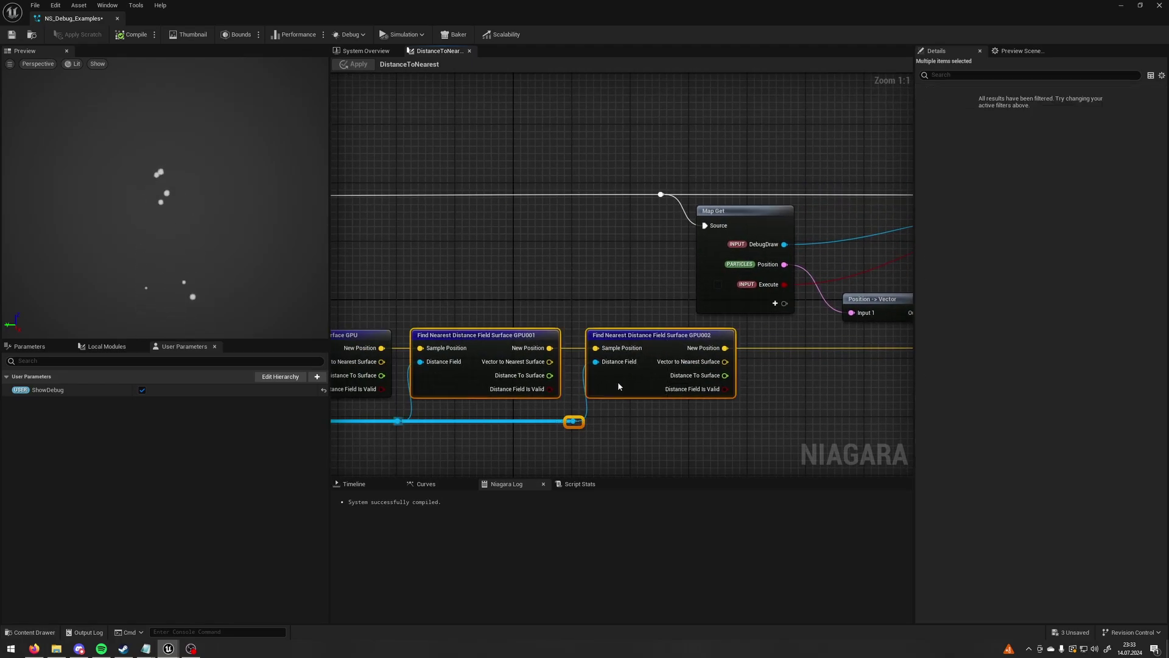
pyautogui.click(817, 384)
pyautogui.moveTo(817, 384); pyautogui.dragTo(539, 384, button='right')
pyautogui.moveTo(762, 346); pyautogui.dragTo(681, 374, button='right')
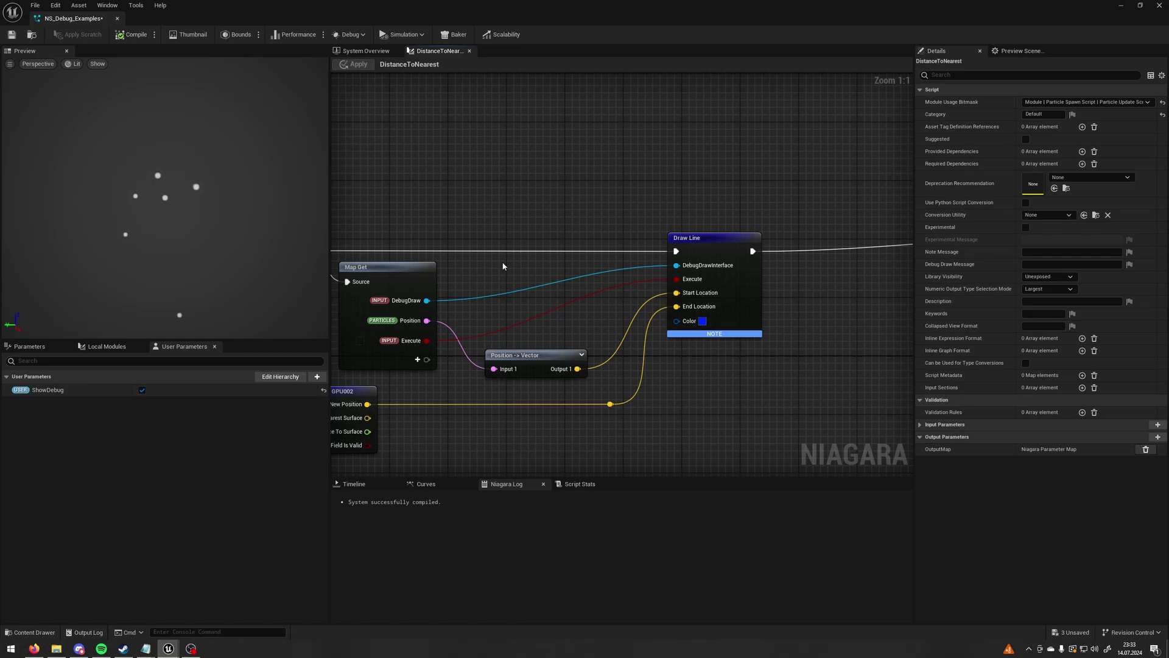
pyautogui.moveTo(482, 265); pyautogui.dragTo(528, 246, button='right')
pyautogui.moveTo(741, 248); pyautogui.dragTo(735, 248)
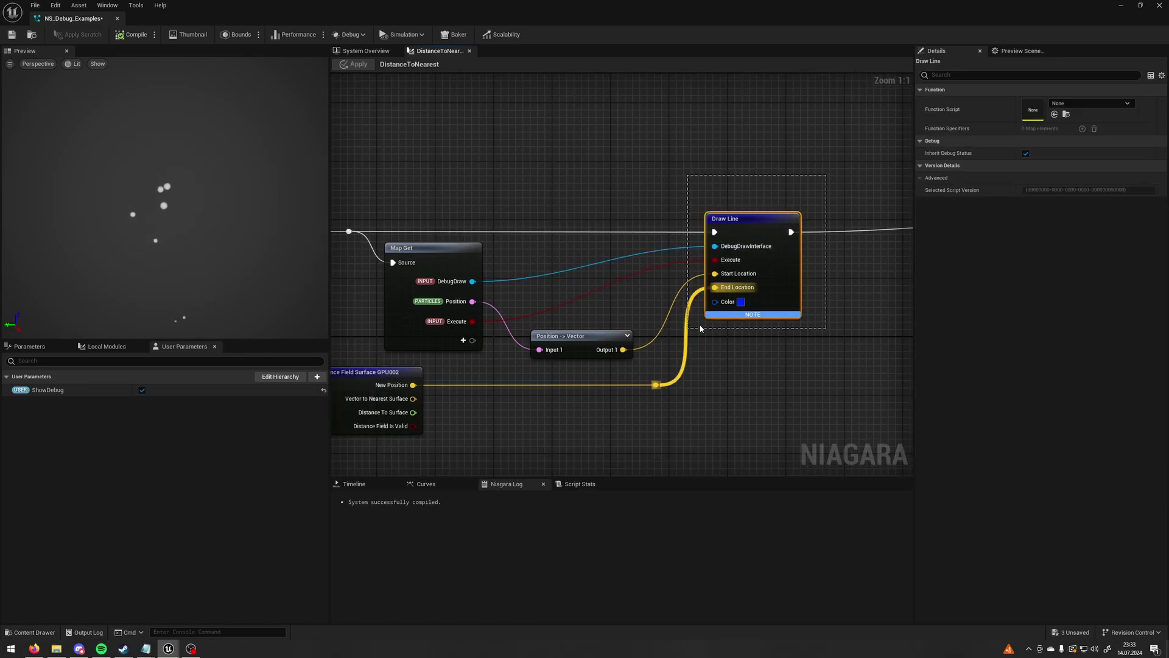
pyautogui.moveTo(700, 326); pyautogui.dragTo(687, 327)
pyautogui.click(640, 317)
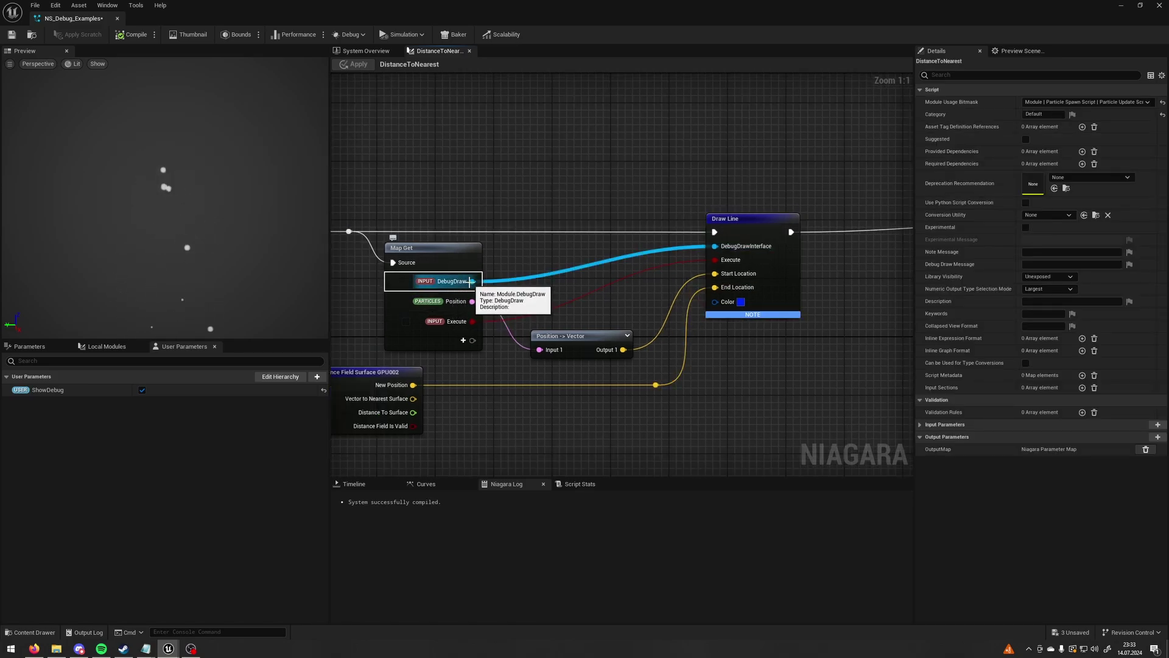
# Step: Locate the DebugDraw data interface among the new parameters offered by the Map Get node beside Draw Line
pyautogui.click(465, 339)
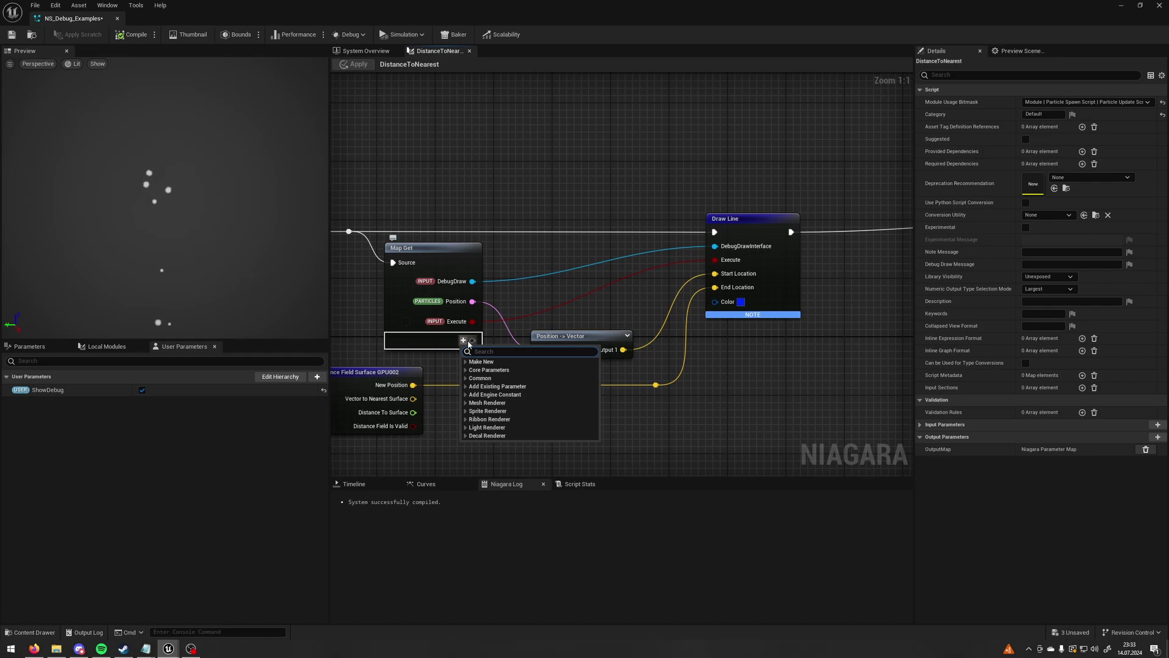
pyautogui.write('d')
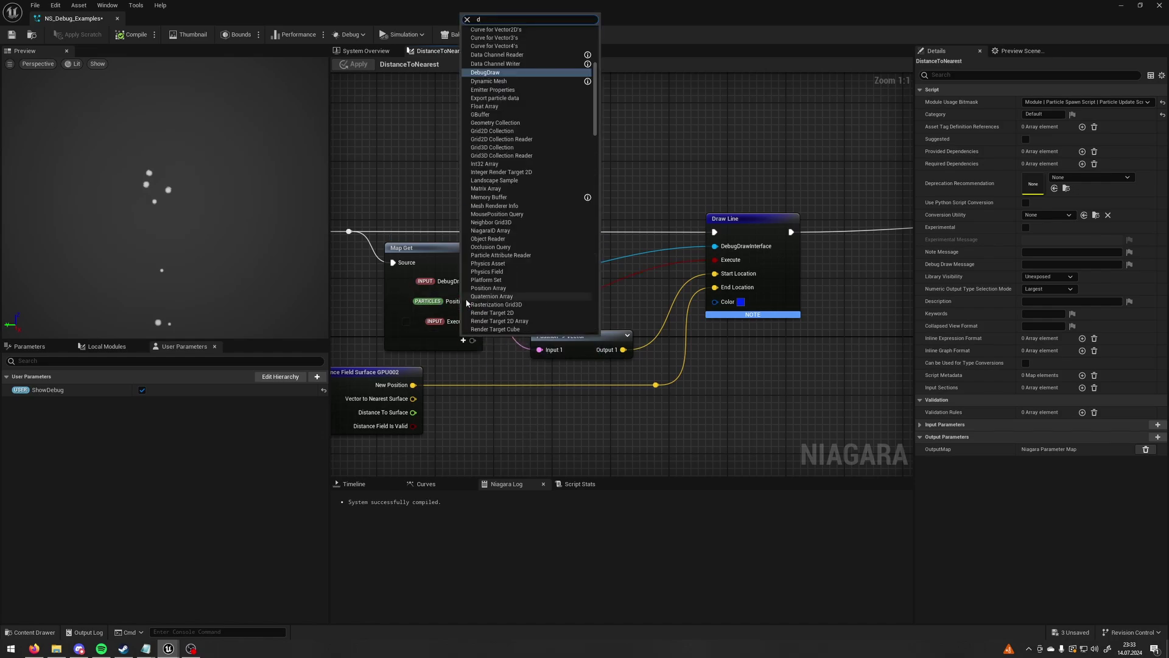
pyautogui.write('ebugdr')
pyautogui.click(509, 307)
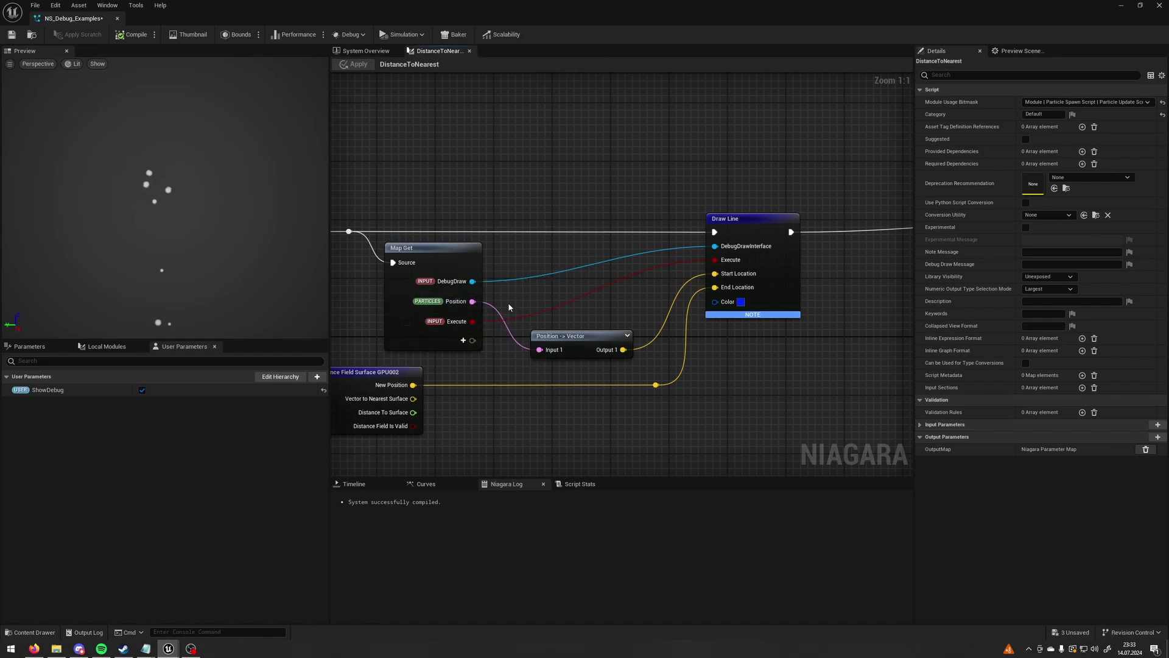
pyautogui.click(463, 340)
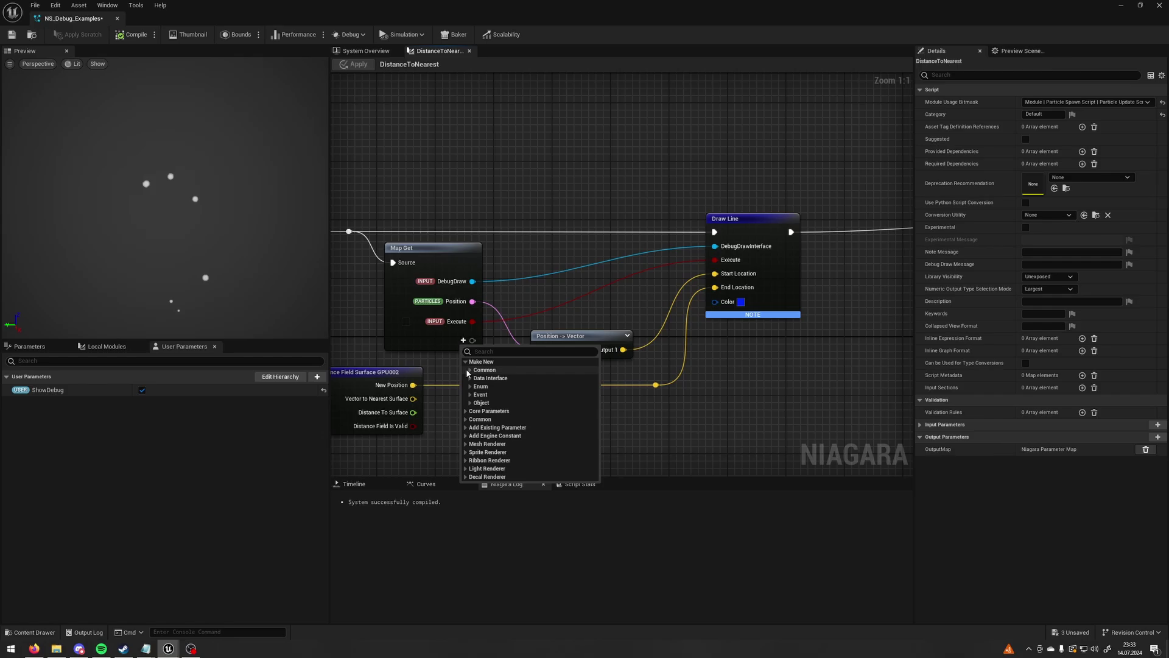
pyautogui.click(471, 378)
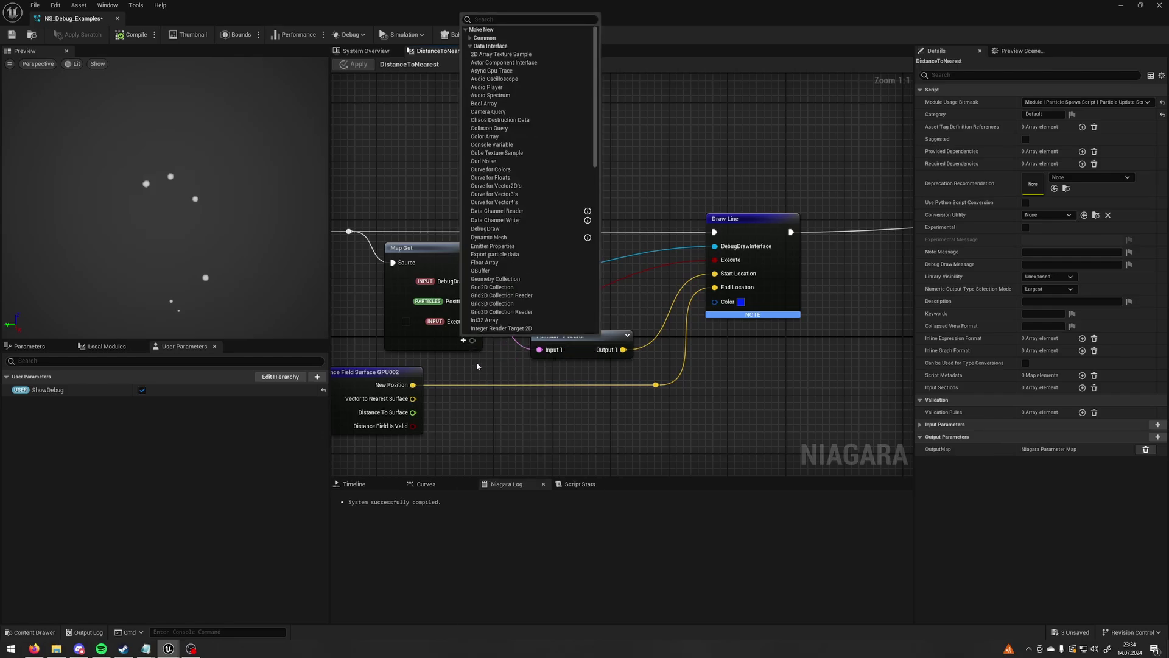
pyautogui.click(491, 229)
pyautogui.moveTo(532, 222); pyautogui.dragTo(511, 288, button='right')
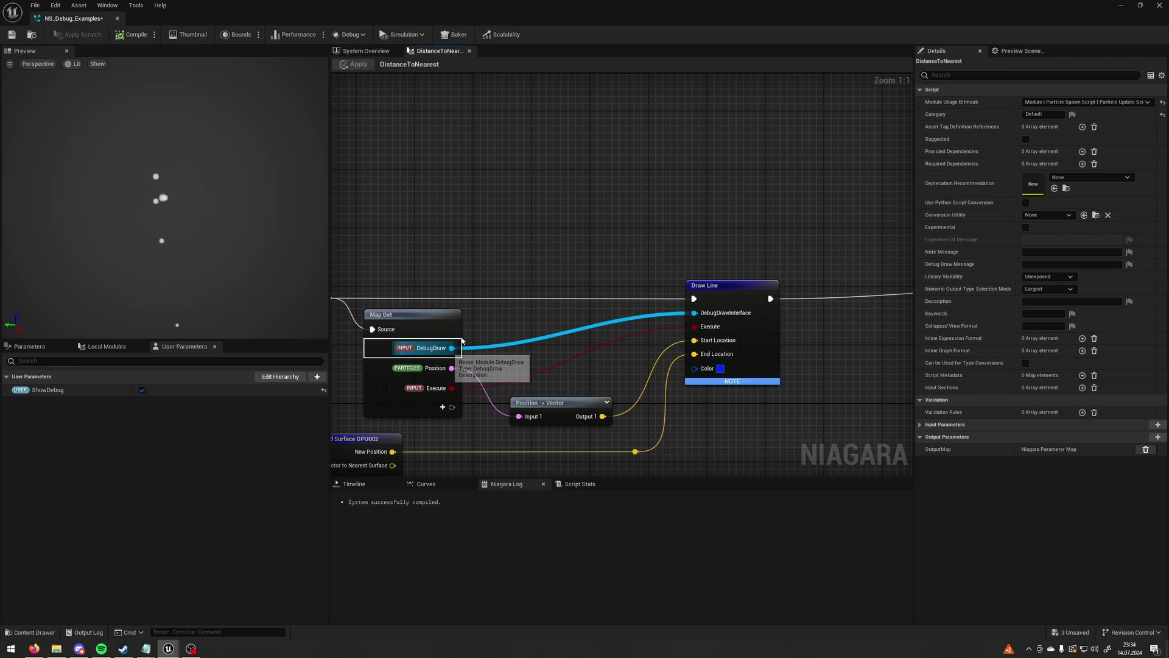
# Step: Browse the debug drawing functions available from the Map Get node's DebugDraw output, without adding any
pyautogui.moveTo(454, 347); pyautogui.dragTo(570, 145)
pyautogui.click(574, 196)
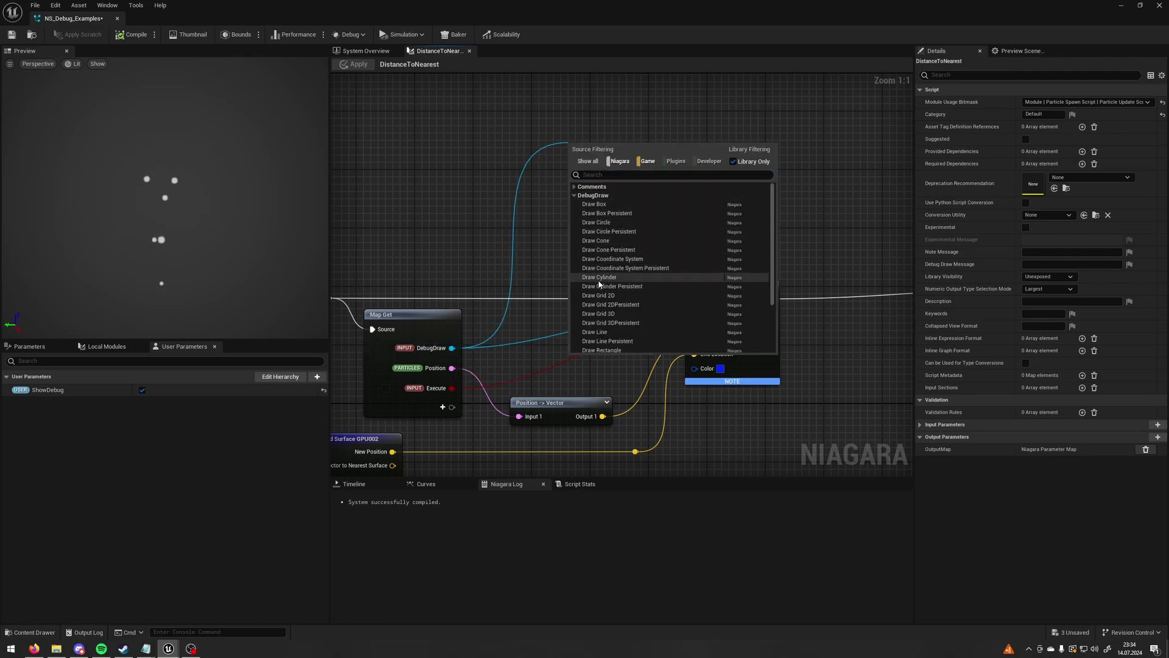
pyautogui.scroll(-3, 609, 280)
pyautogui.scroll(3, 609, 281)
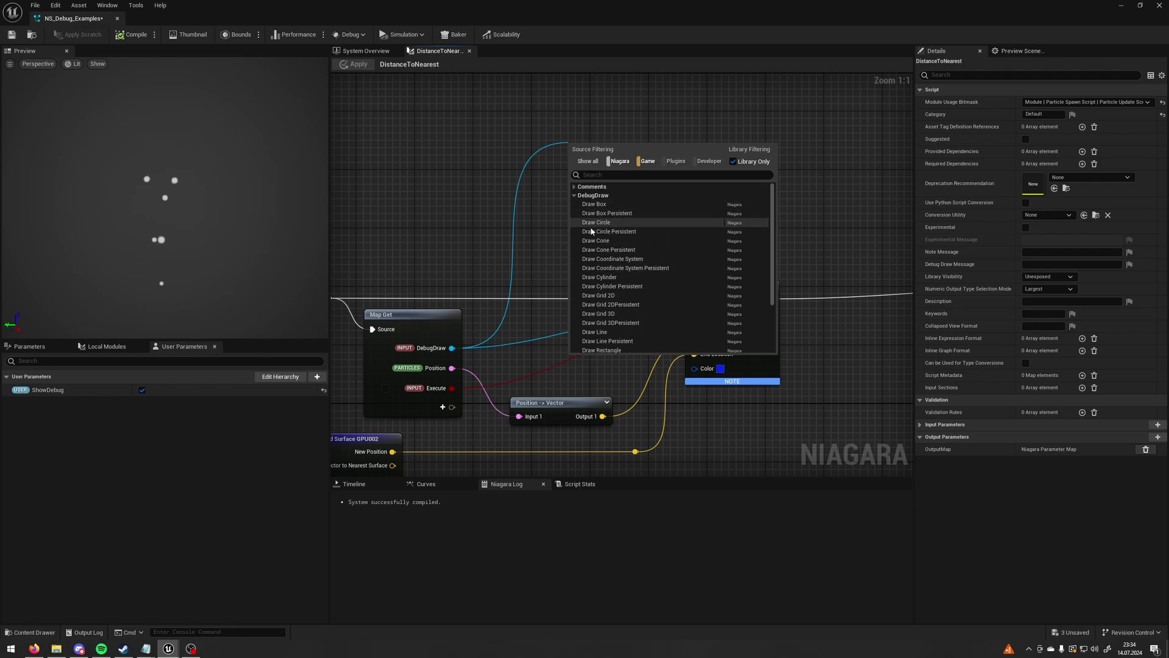
pyautogui.click(515, 254)
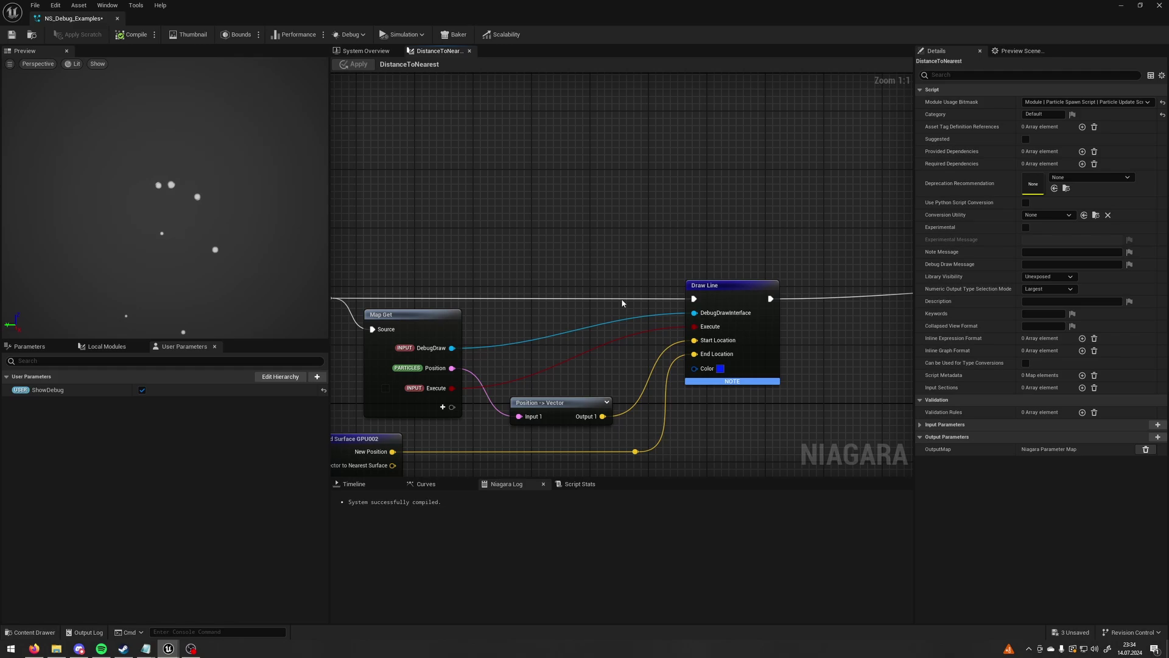
# Step: Examine the Draw Line node's Color, Start Location, End Location and Execute inputs and the nodes that supply them
pyautogui.moveTo(625, 302)
pyautogui.mouseDown(button='right')
pyautogui.moveTo(615, 250)
pyautogui.moveTo(624, 257)
pyautogui.moveTo(541, 279)
pyautogui.mouseUp(button='right')
pyautogui.moveTo(602, 346); pyautogui.dragTo(594, 344)
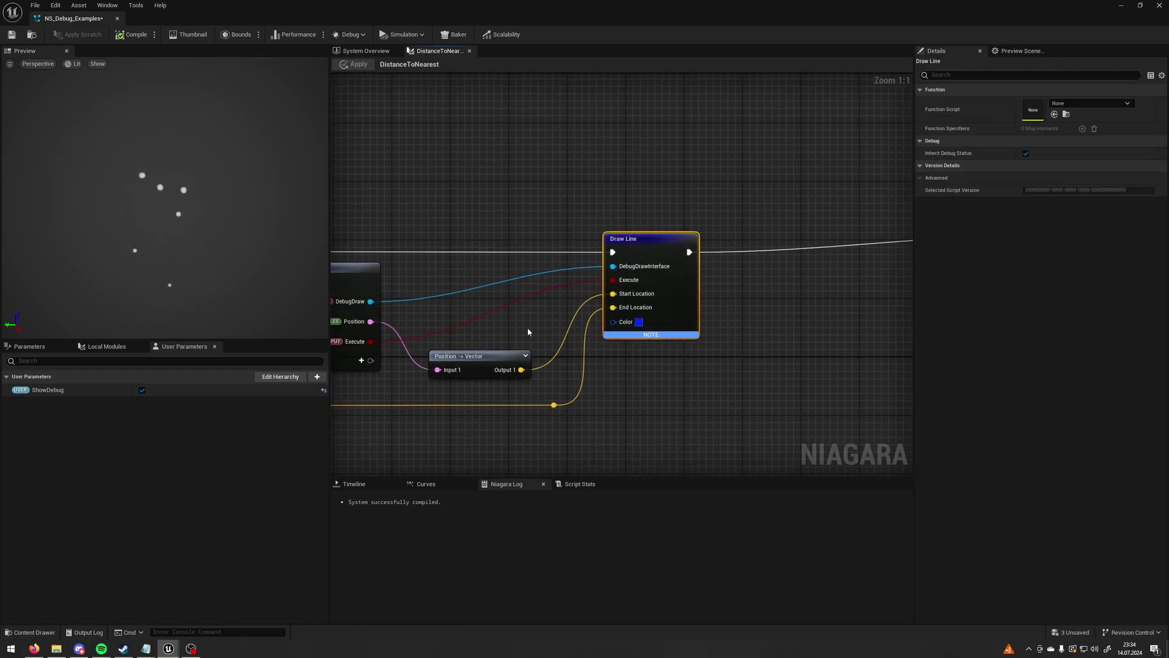
pyautogui.click(529, 332)
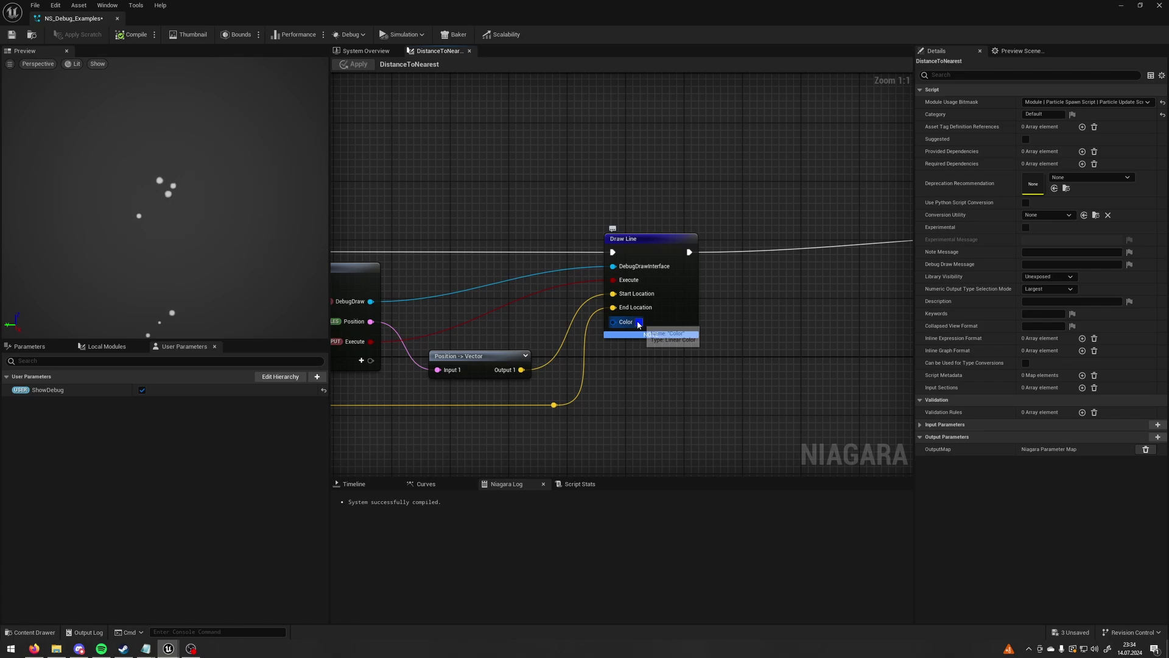
pyautogui.moveTo(585, 376); pyautogui.dragTo(646, 355, button='right')
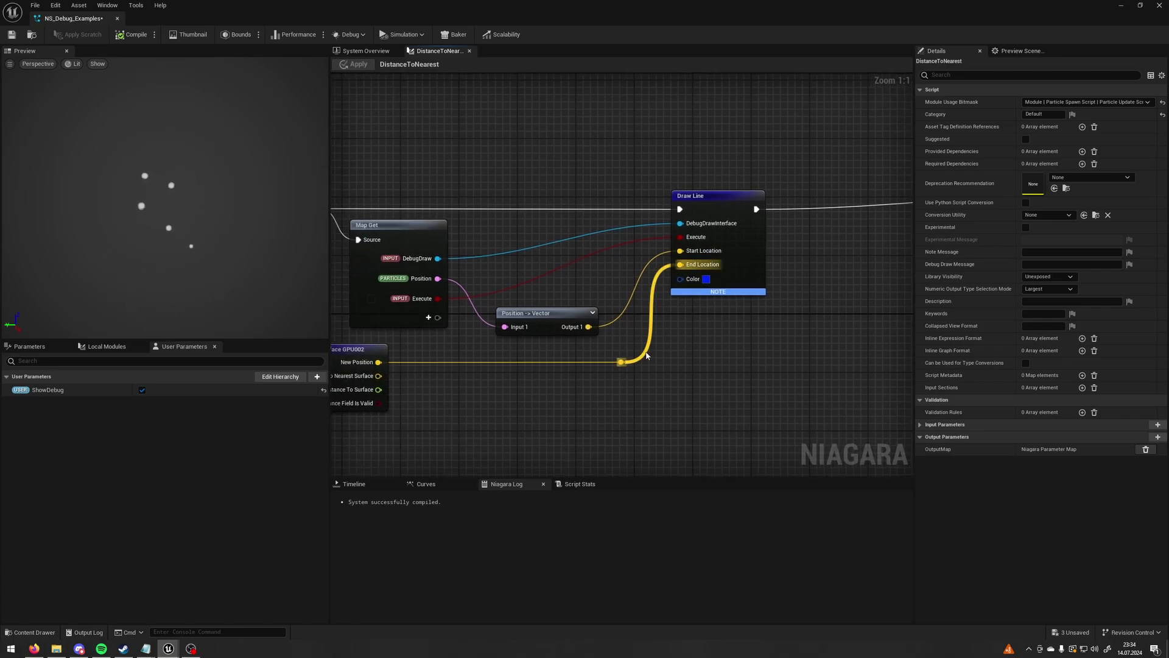
pyautogui.moveTo(487, 400); pyautogui.dragTo(477, 396)
pyautogui.moveTo(694, 343); pyautogui.dragTo(849, 331, button='right')
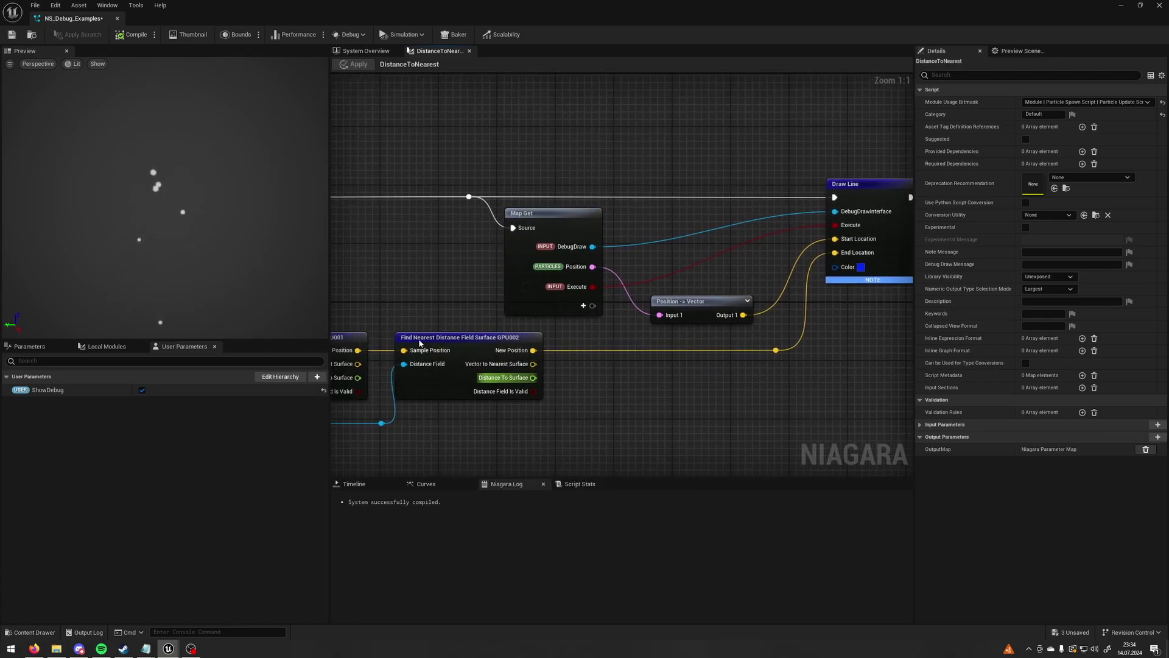
pyautogui.click(496, 341)
pyautogui.moveTo(728, 394); pyautogui.dragTo(572, 436, button='right')
pyautogui.click(611, 365)
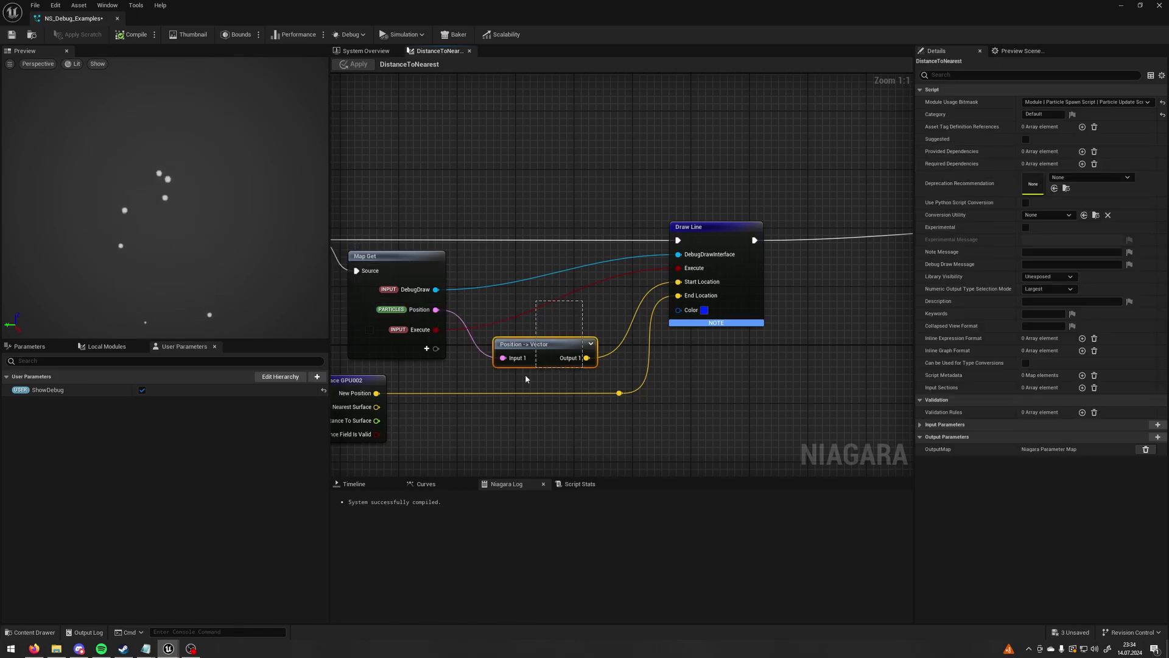
pyautogui.click(512, 361)
pyautogui.moveTo(602, 303); pyautogui.dragTo(587, 314, button='right')
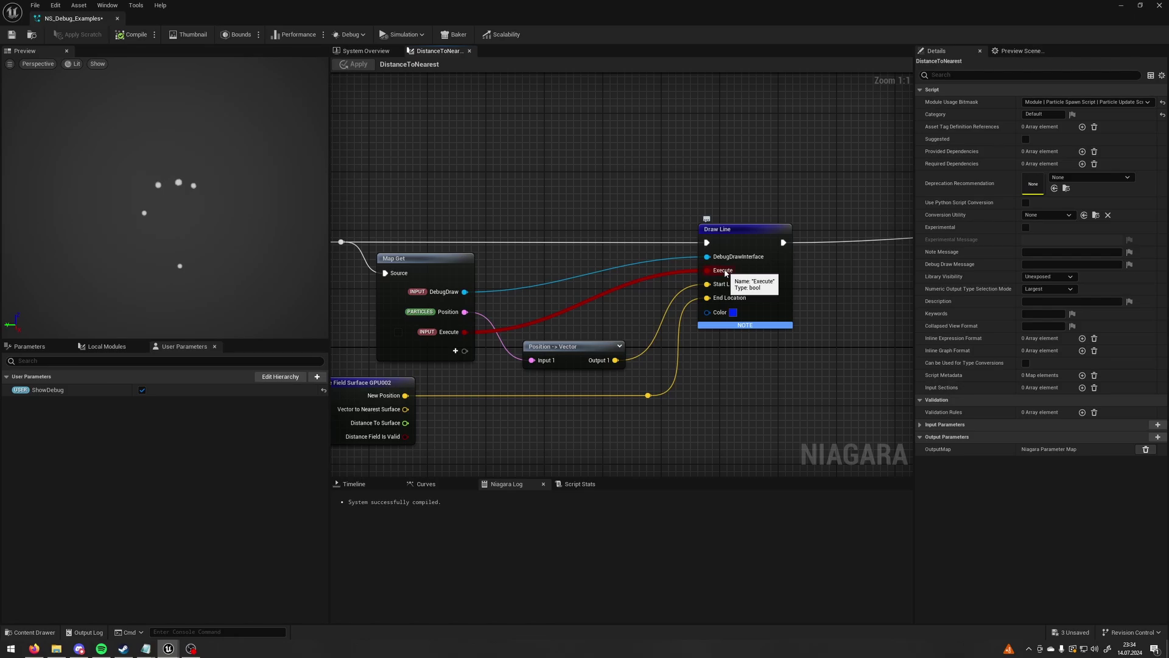
pyautogui.moveTo(672, 377); pyautogui.dragTo(672, 374)
pyautogui.moveTo(679, 162); pyautogui.dragTo(799, 375)
pyautogui.click(799, 376)
# Step: Return to the system overview, then toggle the ShowDebug user parameter on the NS_Debug_Examples actor in the level
pyautogui.click(364, 50)
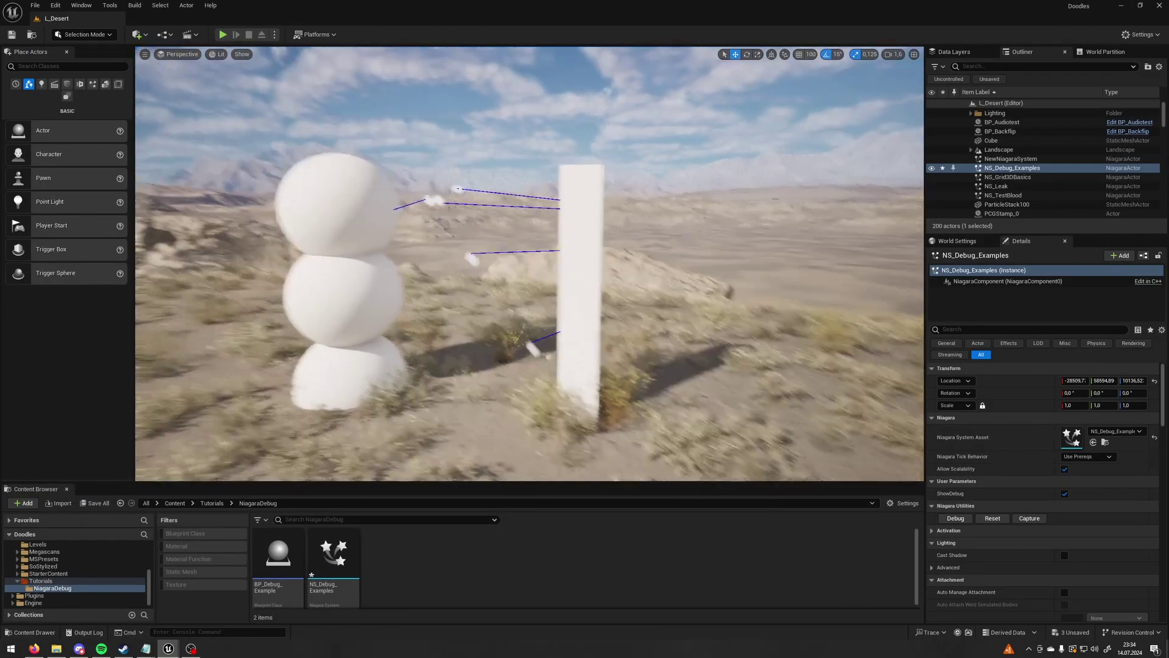
pyautogui.click(1066, 494)
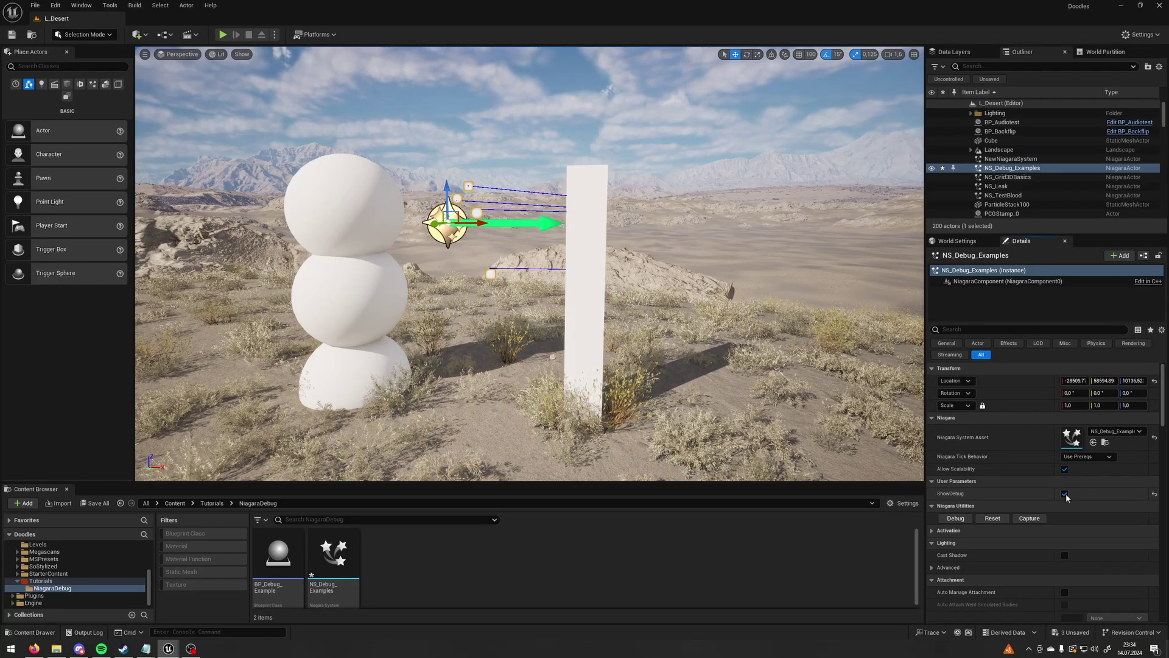
# Step: Switch the ShowDebug user parameter off and on again to compare the particles without and with debug lines
pyautogui.click(1065, 494)
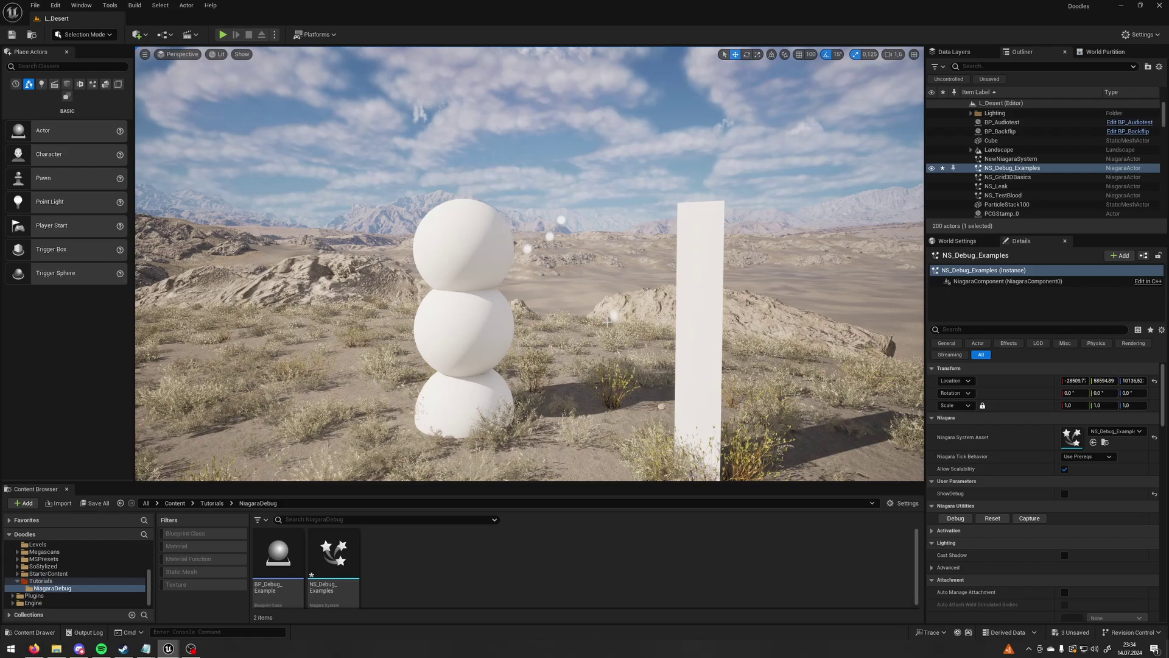
pyautogui.click(1065, 494)
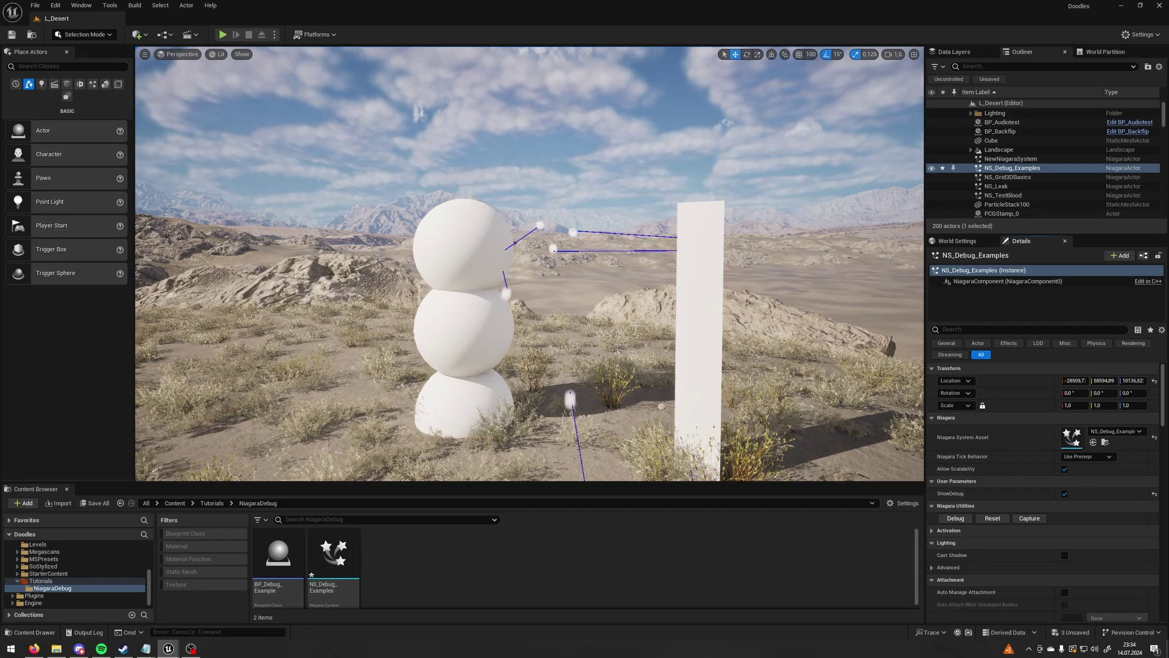
pyautogui.moveTo(431, 288); pyautogui.dragTo(483, 318, button='right')
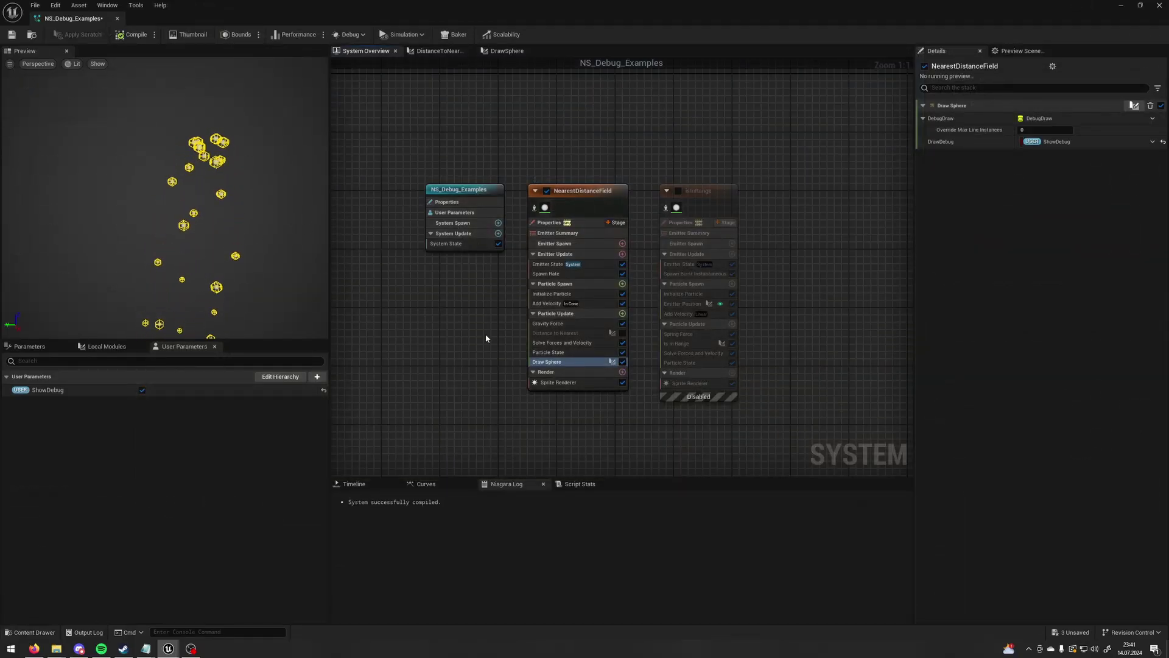
# Step: Open the Draw Sphere module, examine its Draw Sphere node and the nodes supplying its inputs, and return to the system overview
pyautogui.doubleClick(566, 362)
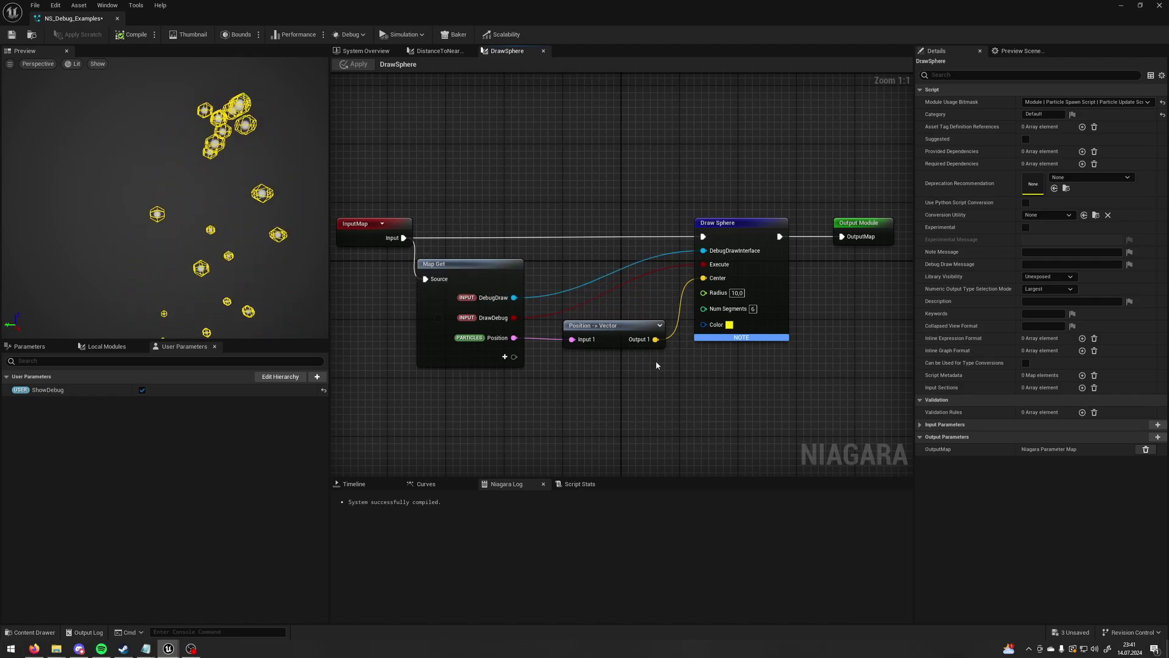
pyautogui.click(725, 224)
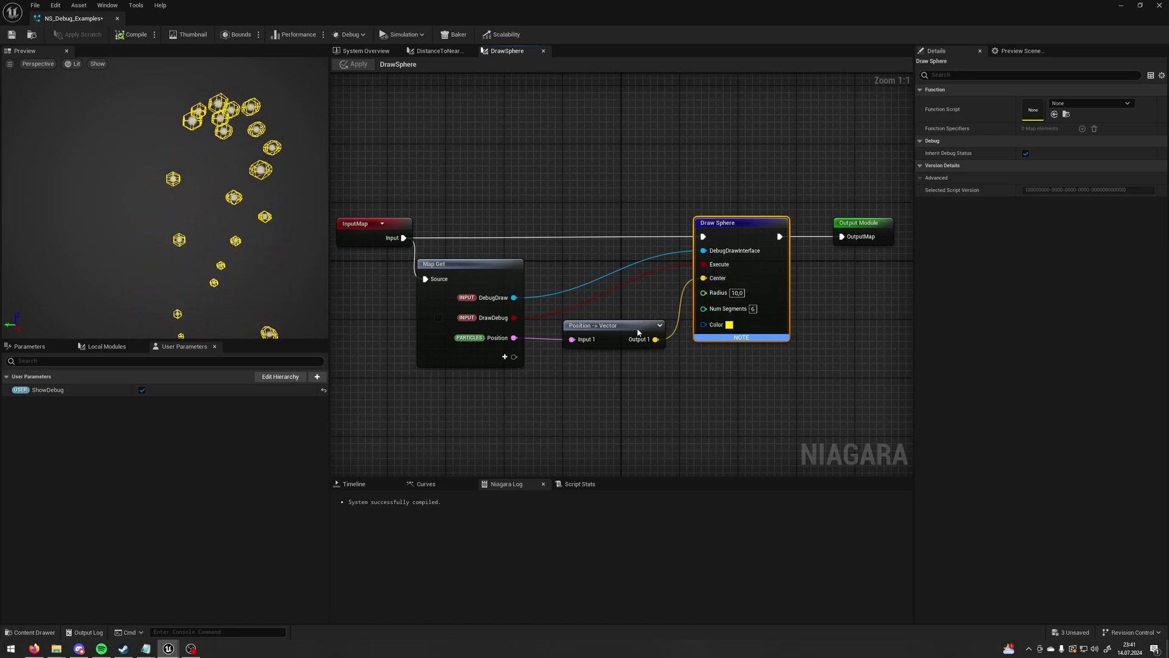
pyautogui.moveTo(637, 379); pyautogui.dragTo(454, 331)
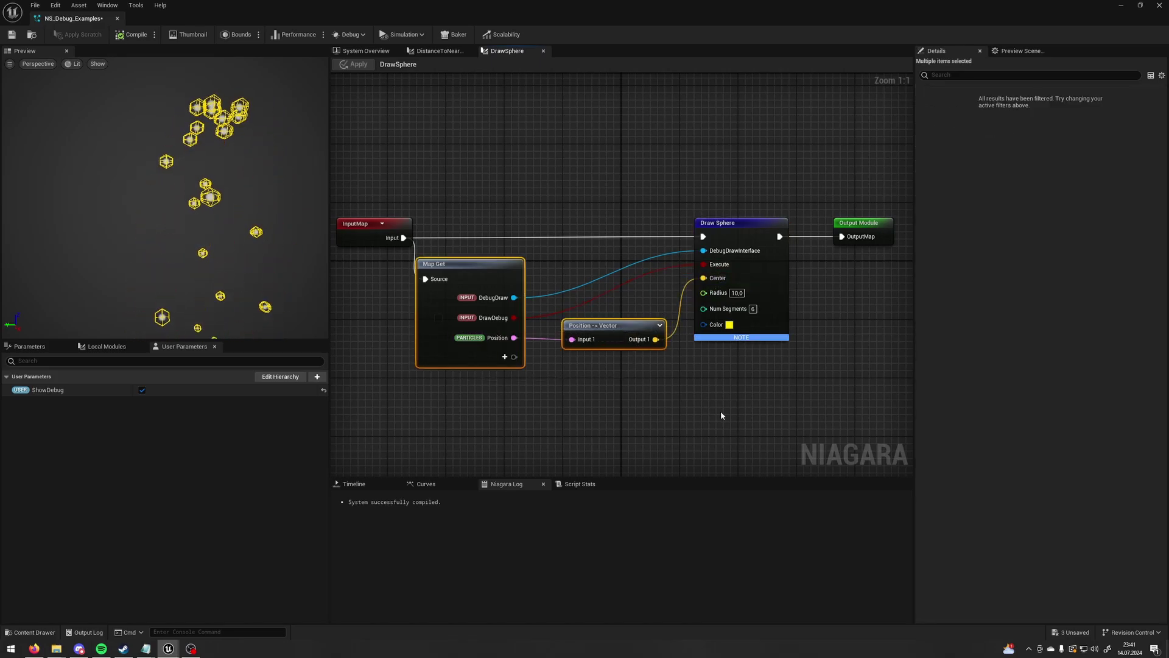
pyautogui.click(721, 411)
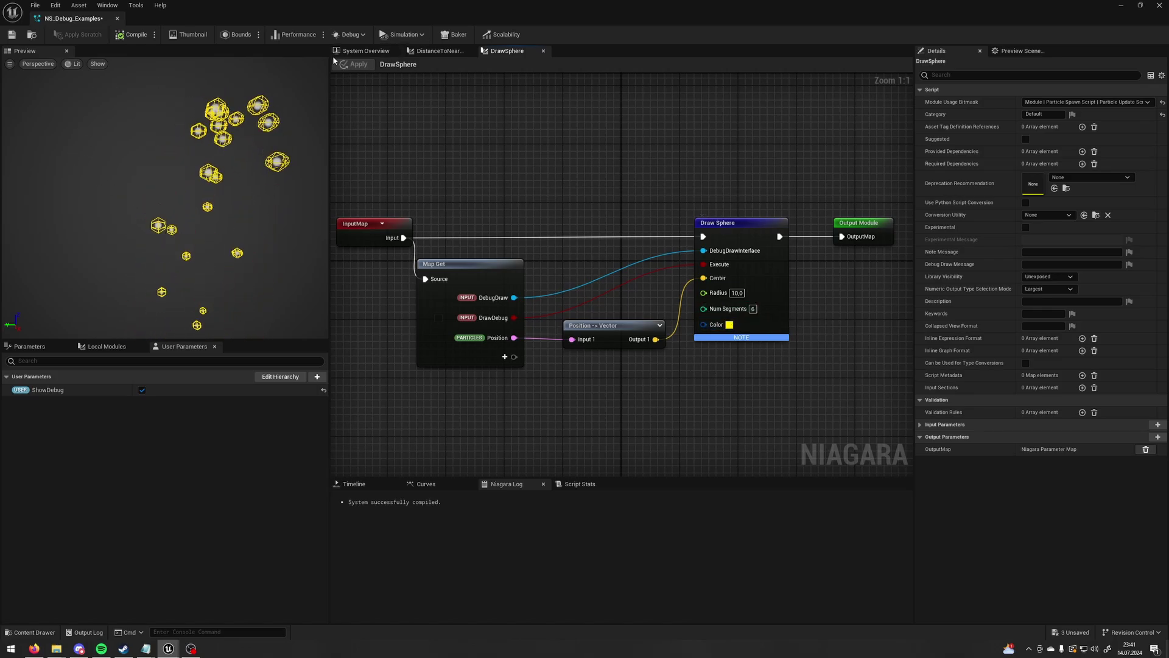
pyautogui.click(374, 51)
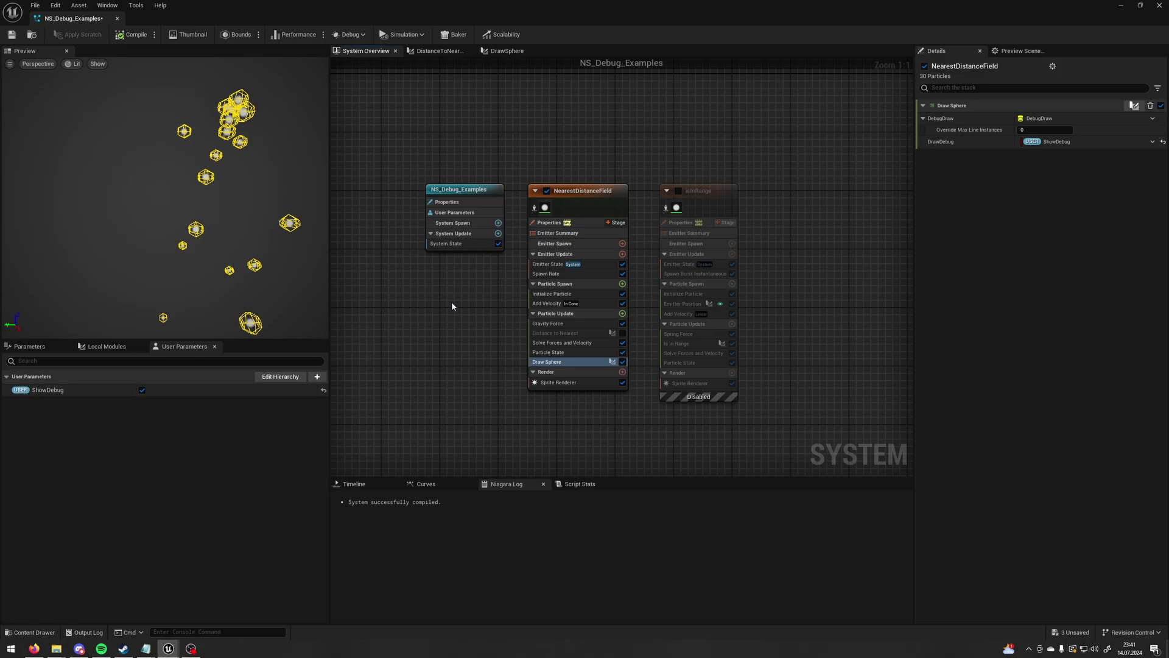
# Step: Set the SpawnRate of the NearestDistanceField emitter to 500 and inspect the denser particles in the preview
pyautogui.moveTo(453, 375); pyautogui.dragTo(445, 337, button='right')
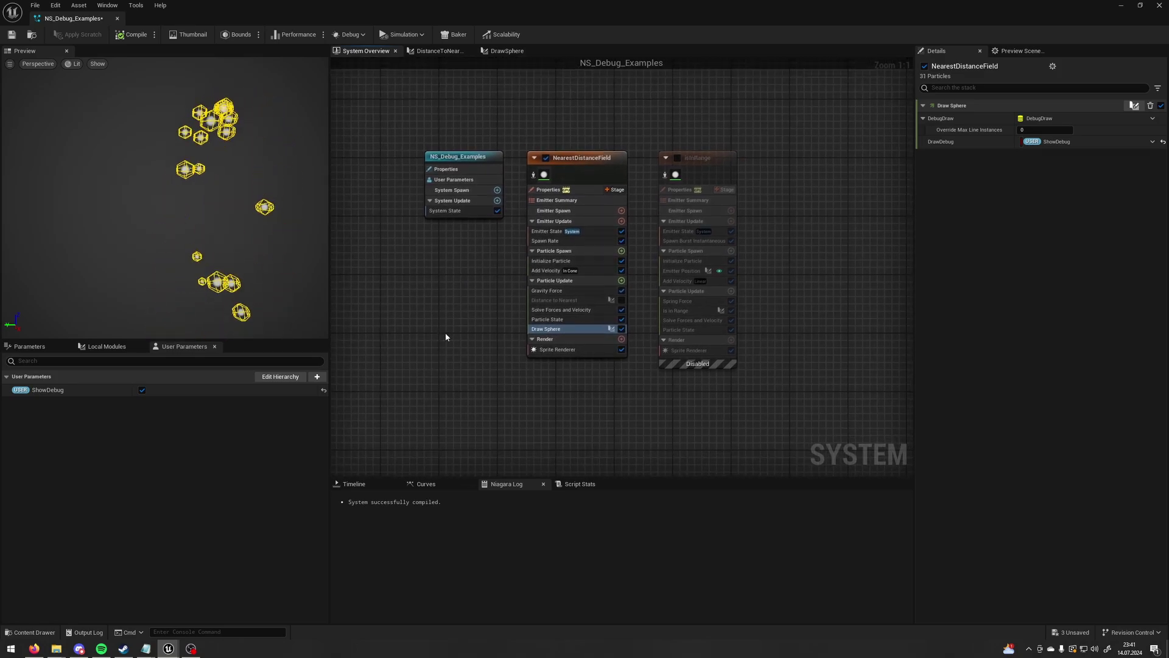
pyautogui.moveTo(193, 210)
pyautogui.mouseDown()
pyautogui.moveTo(159, 207)
pyautogui.moveTo(191, 206)
pyautogui.mouseUp()
pyautogui.click(545, 241)
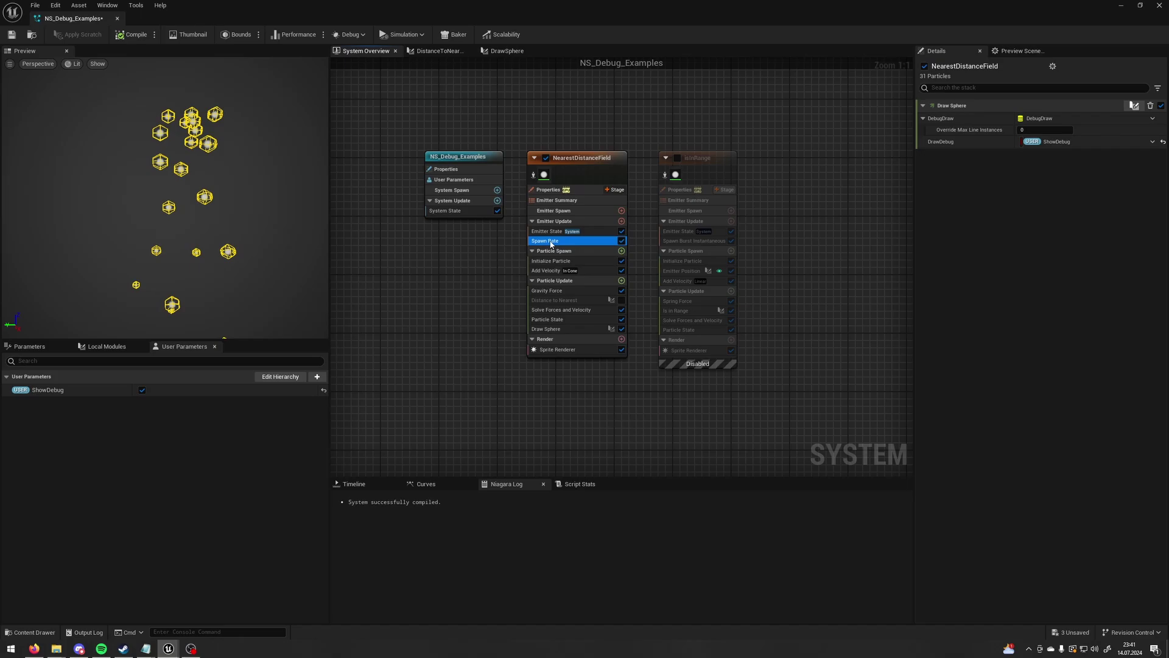
pyautogui.click(1033, 117)
pyautogui.write('500.0')
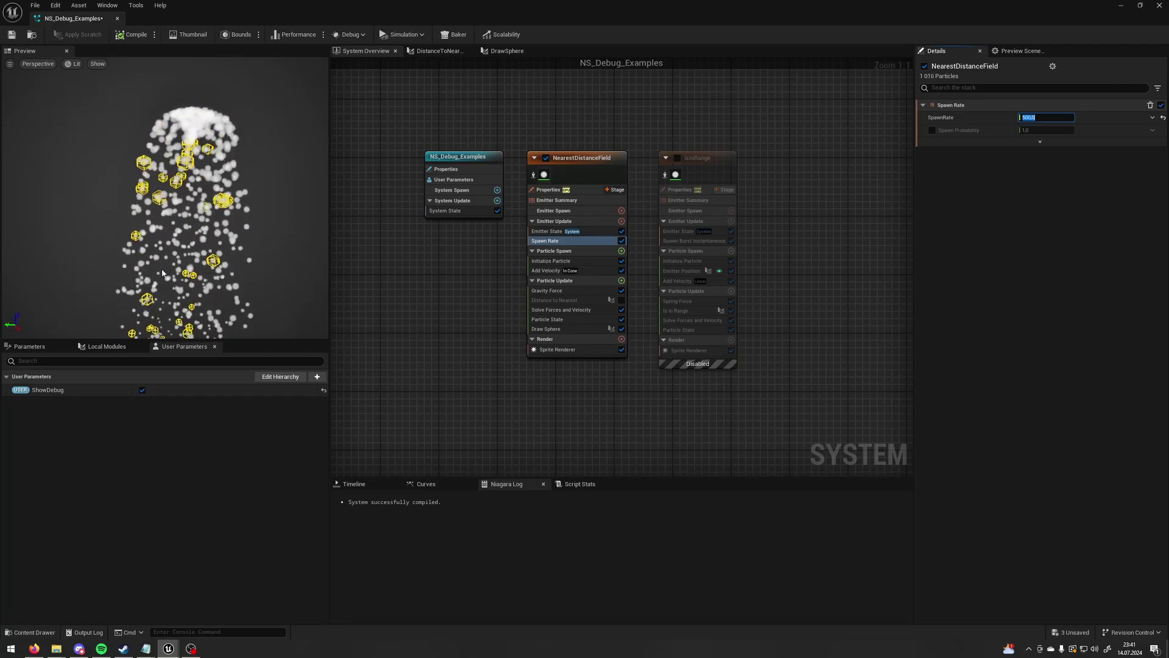
pyautogui.moveTo(162, 273); pyautogui.dragTo(186, 169, button='middle')
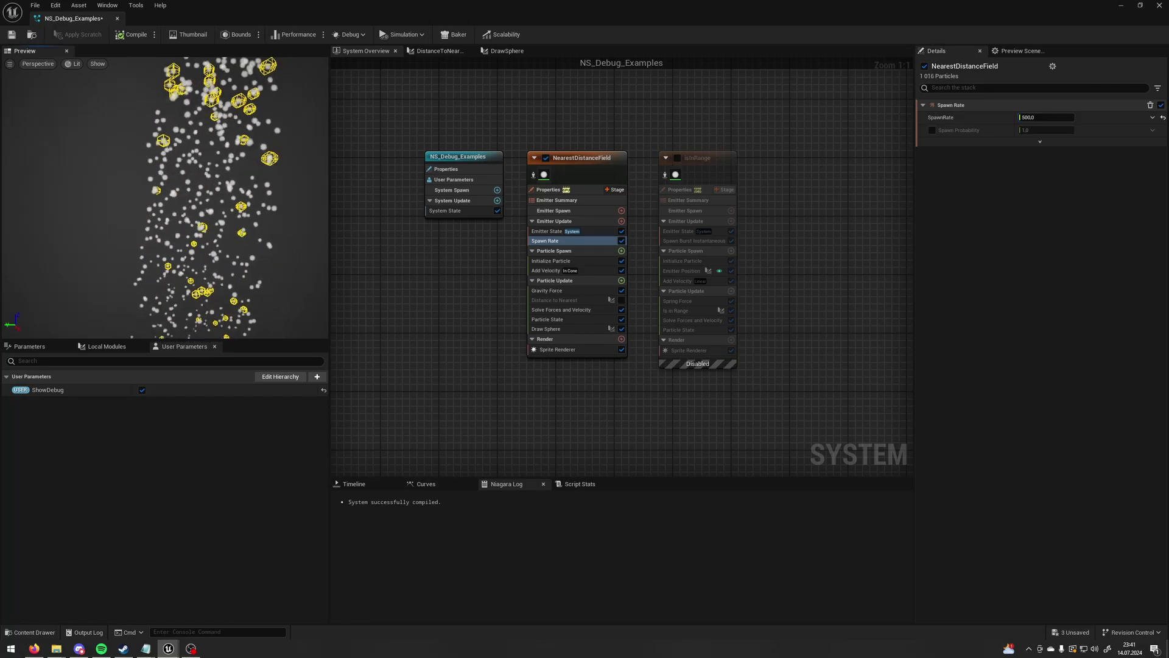
pyautogui.moveTo(171, 226); pyautogui.dragTo(171, 164, button='right')
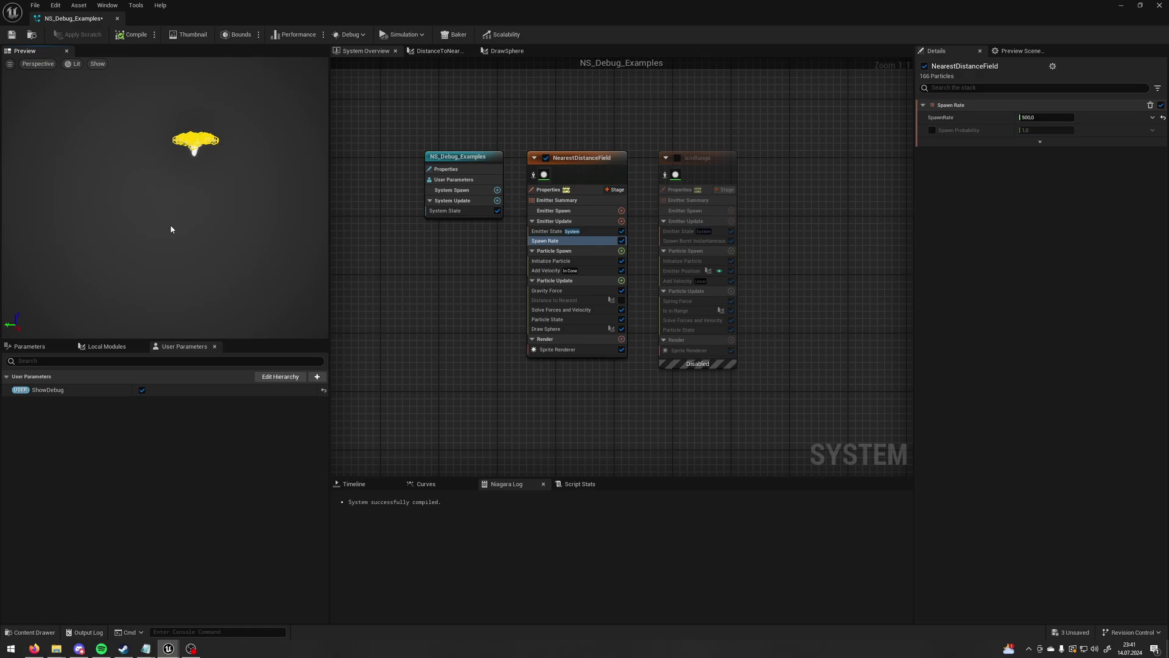
# Step: Set Override Max Line Instances of the Draw Sphere module to 99999999 and inspect the debug spheres in the preview
pyautogui.click(549, 329)
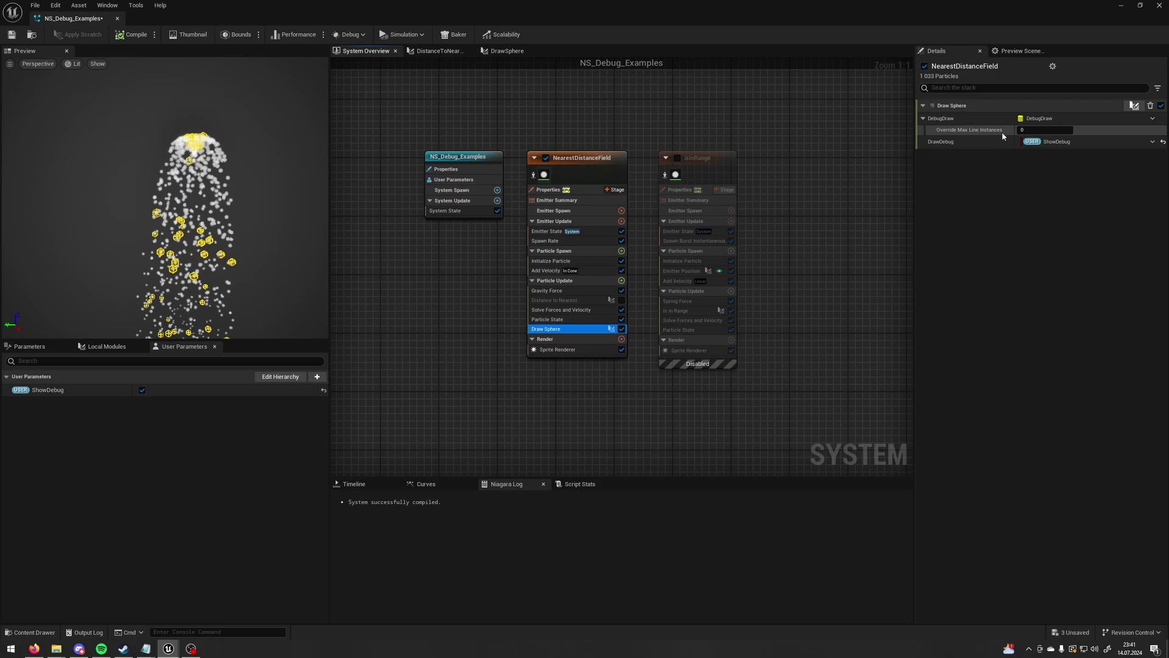
pyautogui.click(1025, 130)
pyautogui.write('9')
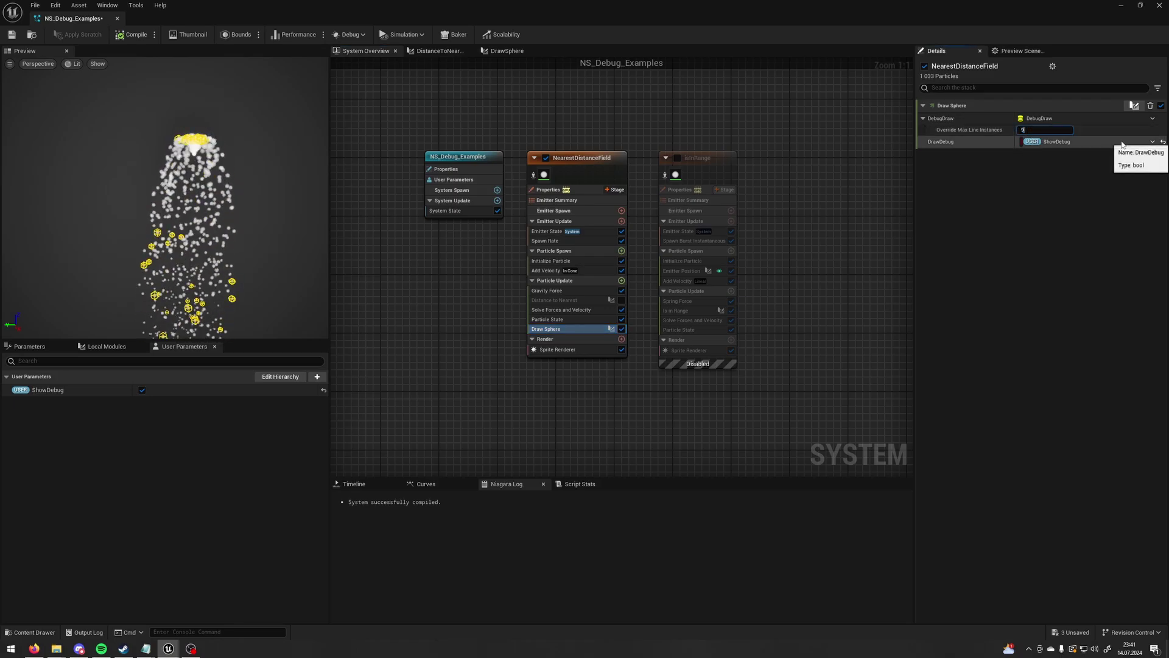
pyautogui.write('999999')
pyautogui.press('Return')
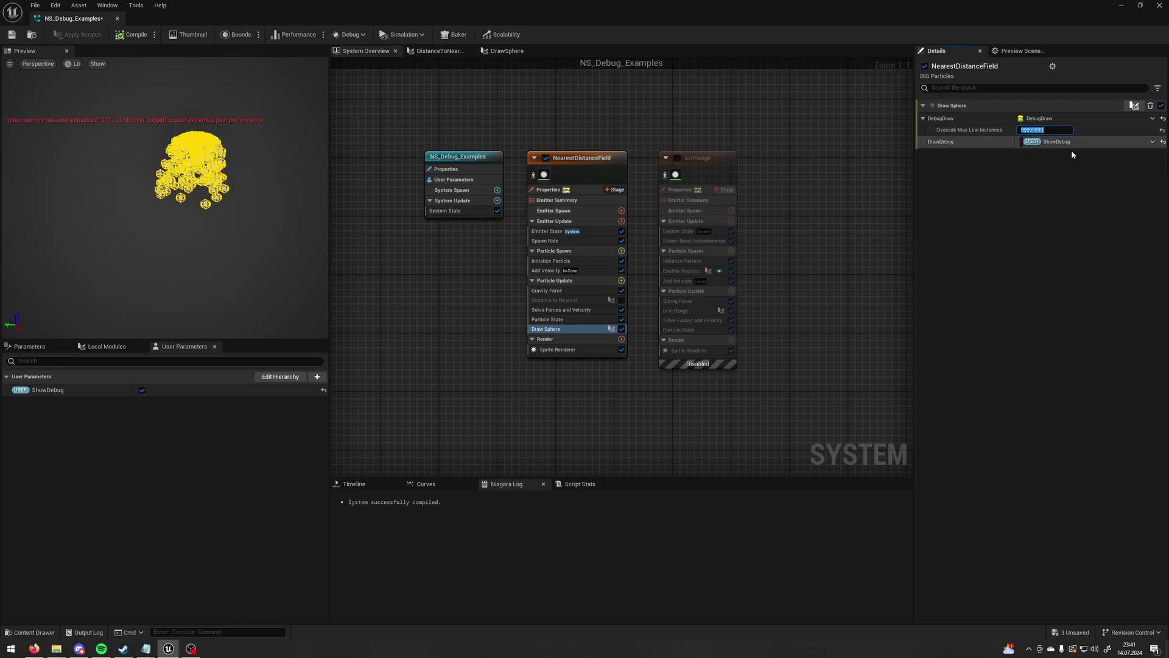
pyautogui.click(193, 212)
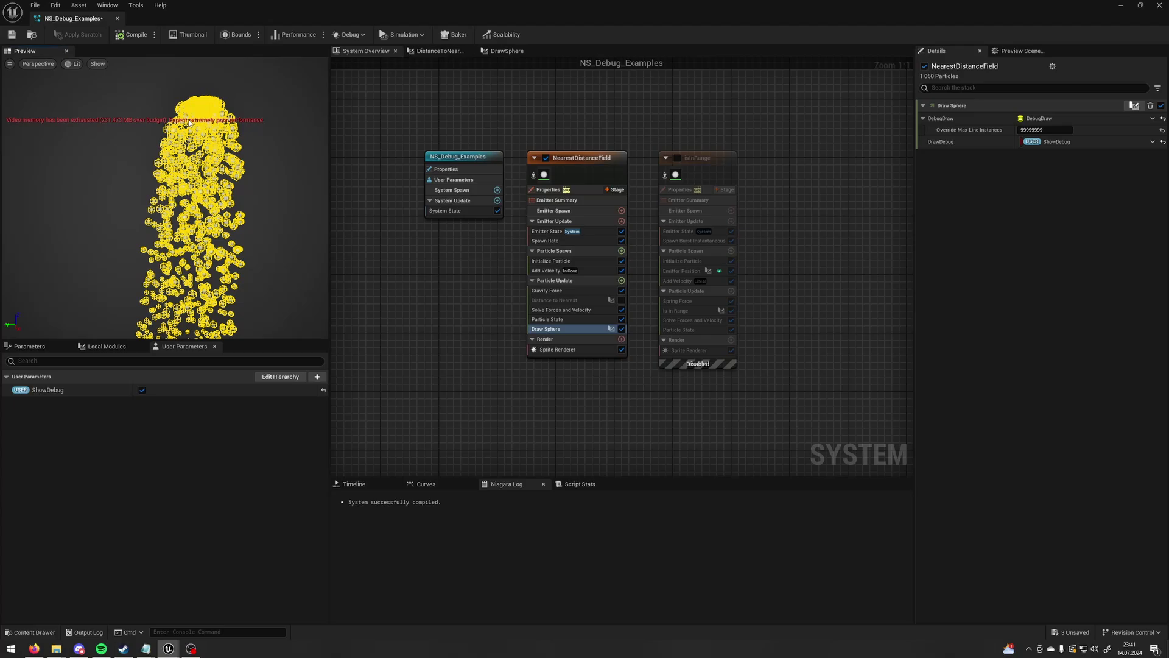
pyautogui.scroll(5, 189, 129)
pyautogui.scroll(-5, 189, 128)
pyautogui.moveTo(190, 128); pyautogui.dragTo(146, 137)
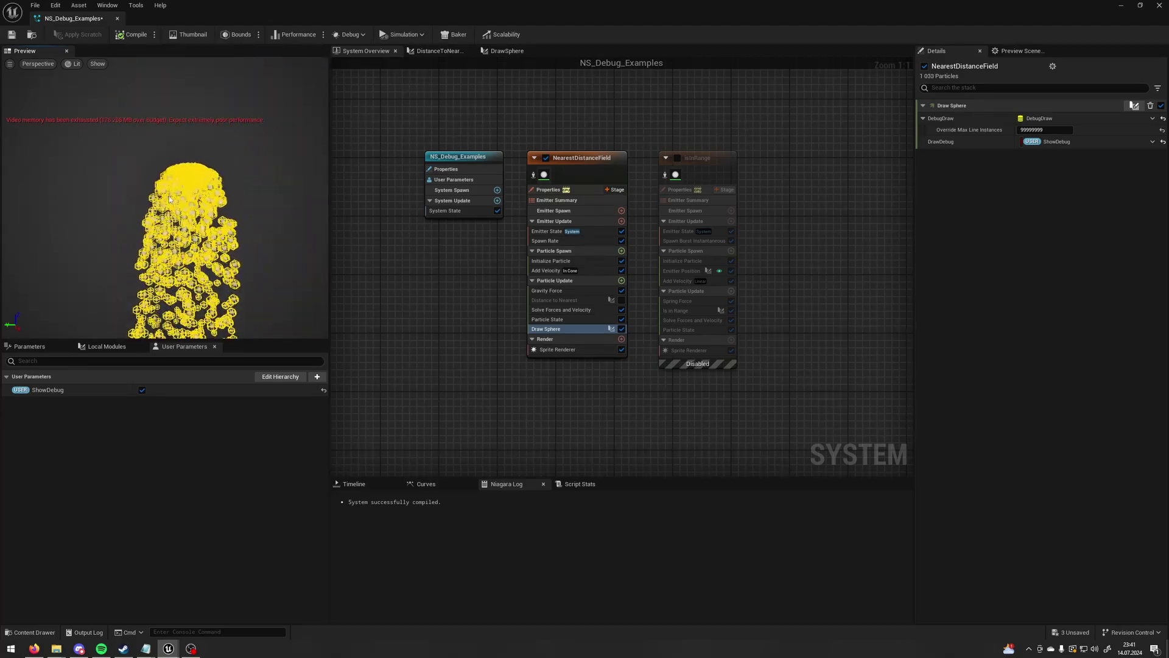
# Step: Reset the Draw Sphere module's Override Max Line Instances to 0
pyautogui.click(1061, 133)
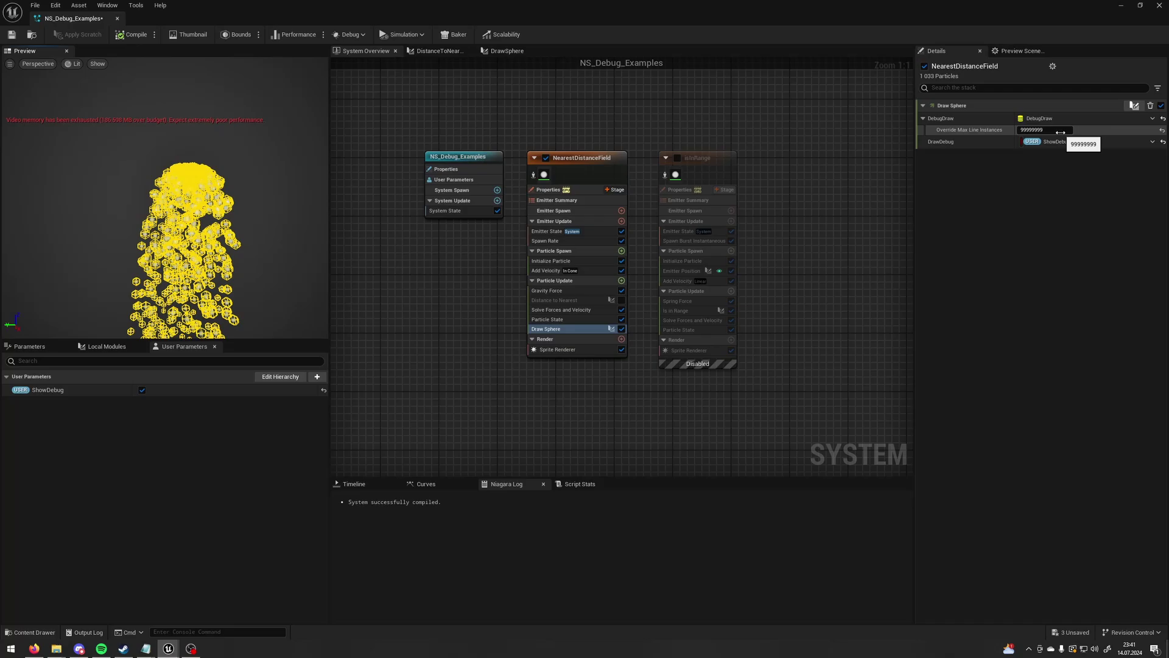
pyautogui.write('0')
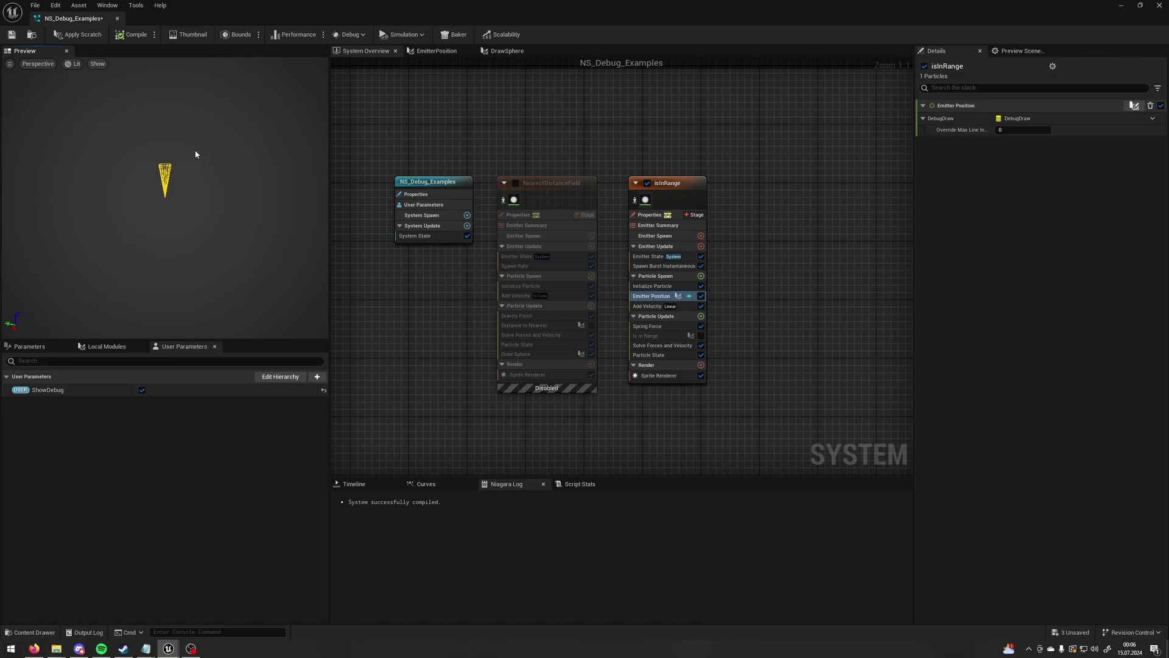
# Step: Open the isInRange emitter's Emitter Position module and examine how Map Get and Position to Vector feed Draw Cone Persistent
pyautogui.doubleClick(649, 297)
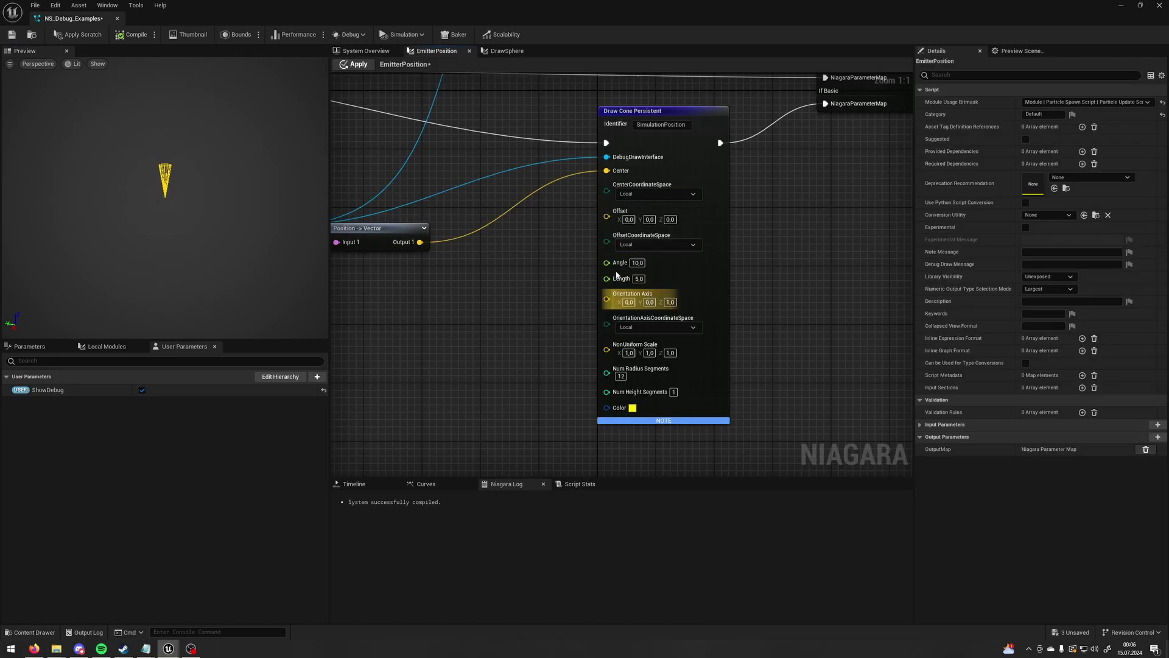
pyautogui.moveTo(540, 201); pyautogui.dragTo(514, 264, button='right')
pyautogui.moveTo(477, 218); pyautogui.dragTo(721, 209, button='right')
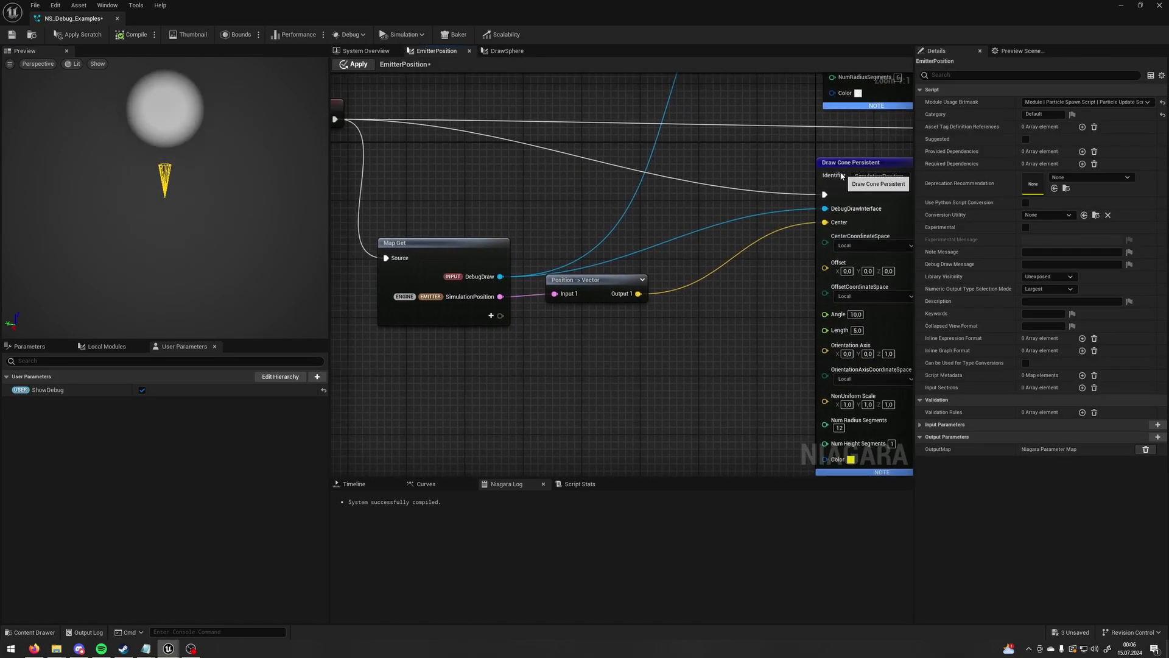
pyautogui.click(638, 286)
pyautogui.moveTo(672, 331); pyautogui.dragTo(487, 256)
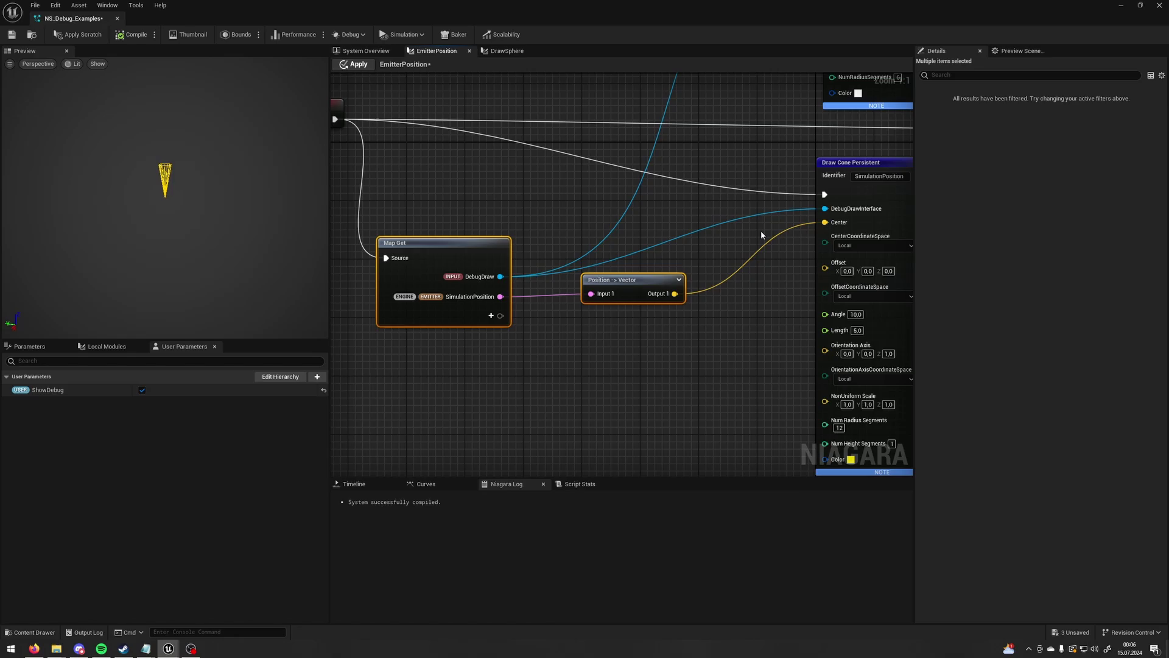
pyautogui.click(759, 227)
# Step: Examine the inputs of the regular Draw Cone node for comparison with Draw Cone Persistent
pyautogui.moveTo(759, 226)
pyautogui.mouseDown(button='right')
pyautogui.moveTo(517, 324)
pyautogui.moveTo(544, 475)
pyautogui.mouseUp(button='right')
pyautogui.click(670, 193)
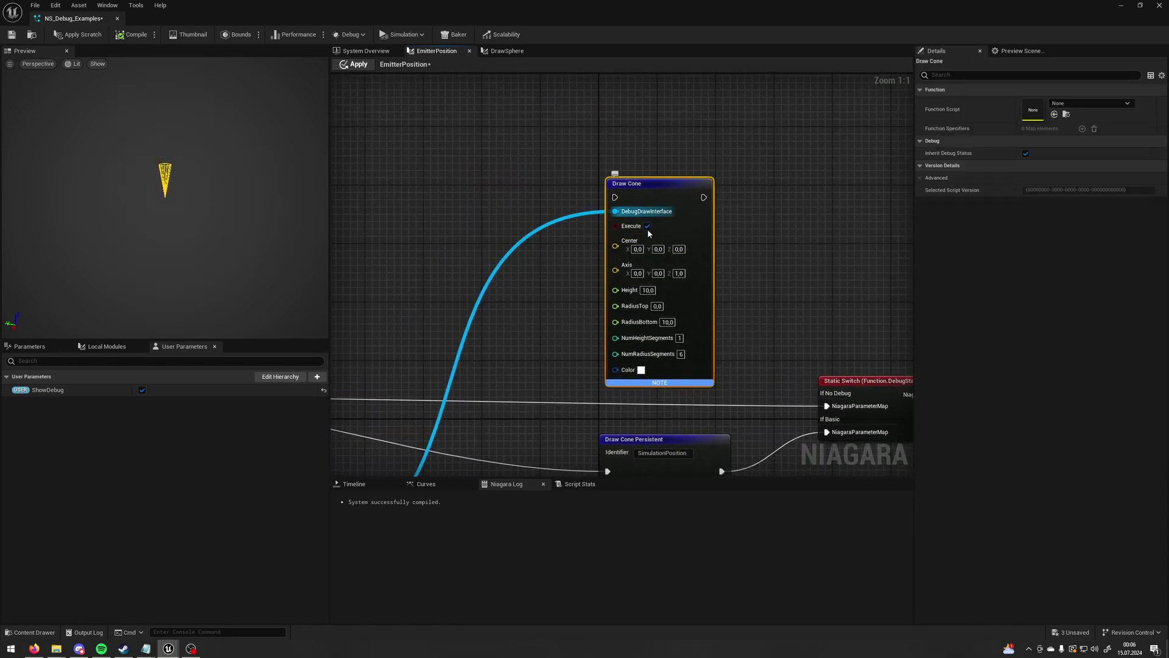
pyautogui.moveTo(754, 325); pyautogui.dragTo(717, 223, button='right')
pyautogui.moveTo(661, 231); pyautogui.dragTo(655, 199)
pyautogui.click(506, 258)
pyautogui.moveTo(517, 193)
pyautogui.mouseDown(button='right')
pyautogui.moveTo(551, 280)
pyautogui.moveTo(684, 233)
pyautogui.mouseUp(button='right')
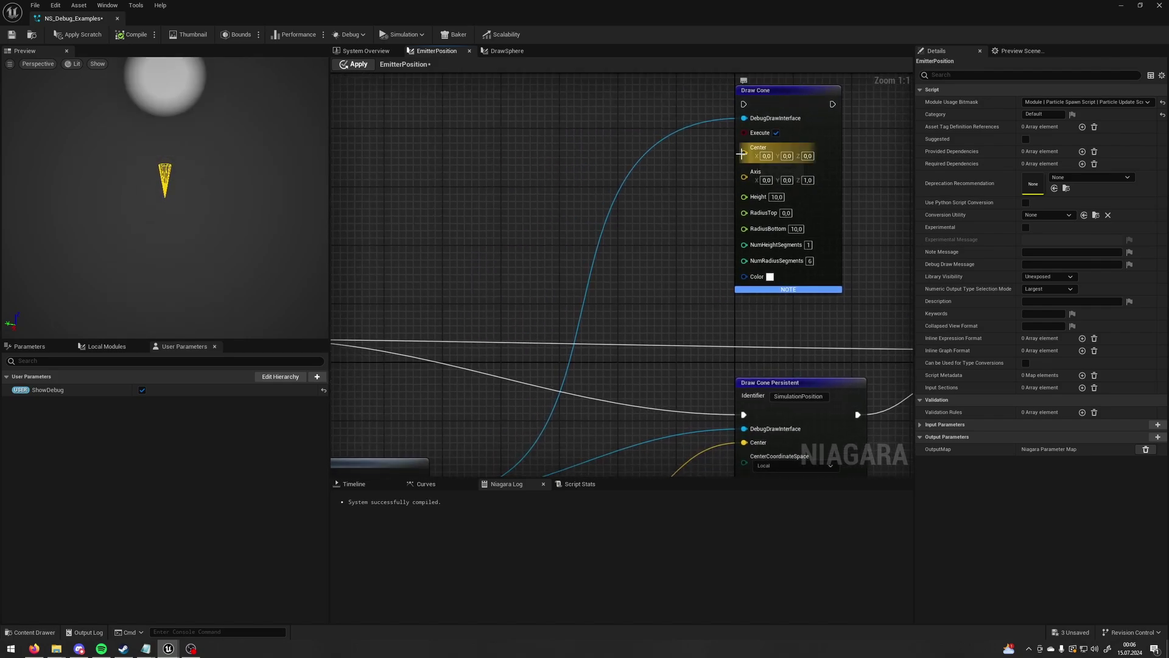
# Step: Check which nodes can be created from Map Get's SimulationPosition output, without adding any
pyautogui.moveTo(742, 207); pyautogui.dragTo(592, 229, button='right')
pyautogui.moveTo(672, 104); pyautogui.dragTo(792, 266)
pyautogui.click(379, 249)
pyautogui.moveTo(354, 237)
pyautogui.mouseDown()
pyautogui.moveTo(417, 305)
pyautogui.moveTo(458, 295)
pyautogui.mouseUp()
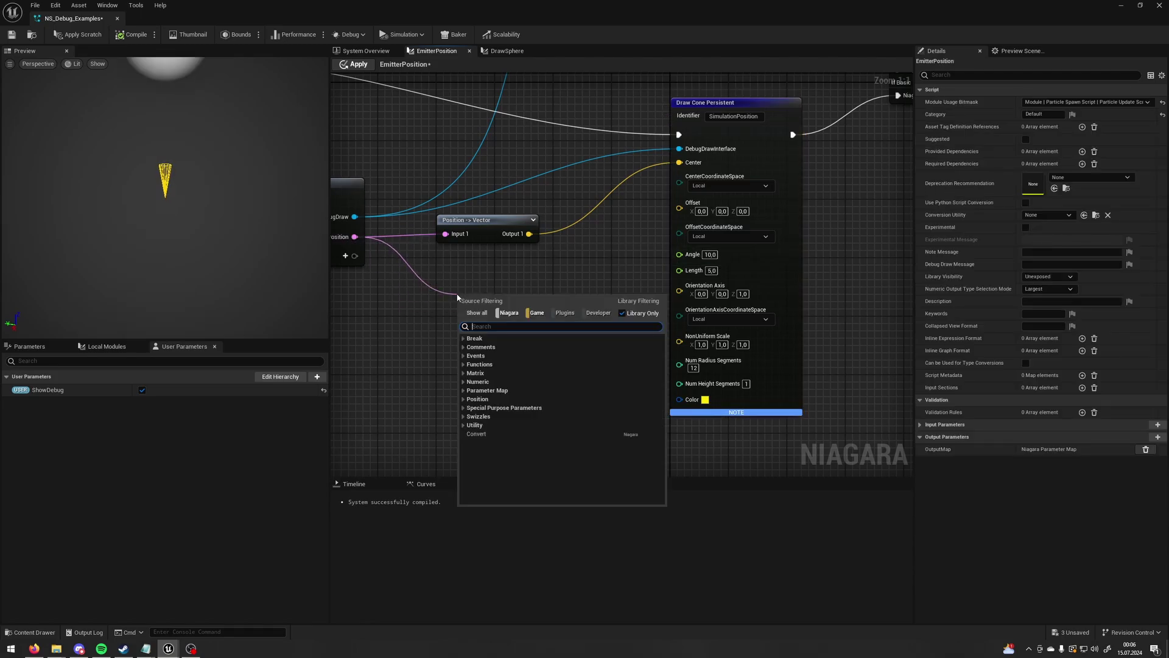
pyautogui.click(510, 252)
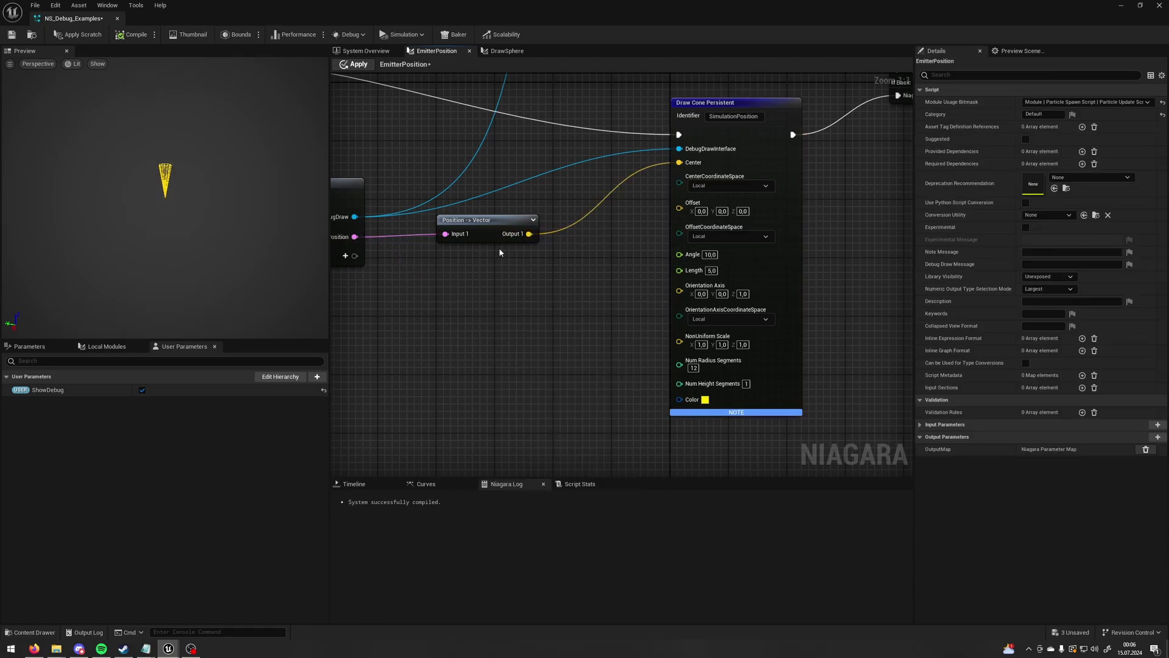
# Step: Examine the Draw Cone Persistent node's Identifier, Center and Offset inputs and its coordinate space options
pyautogui.moveTo(471, 278)
pyautogui.mouseDown(button='right')
pyautogui.moveTo(546, 287)
pyautogui.moveTo(511, 305)
pyautogui.mouseUp(button='right')
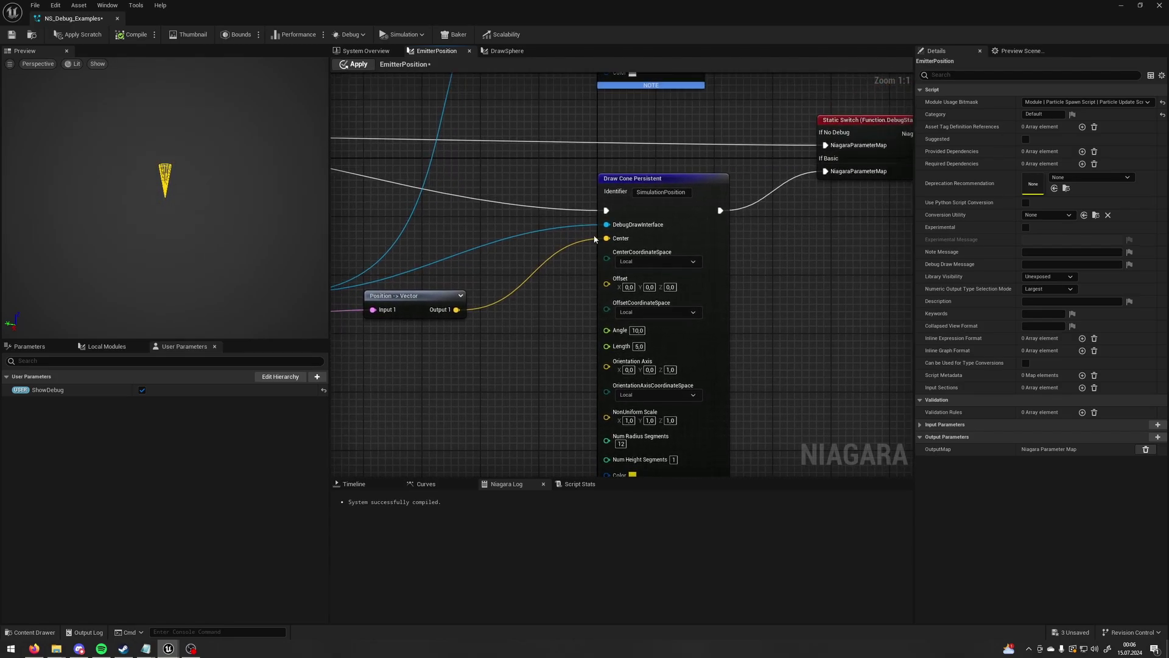
pyautogui.click(700, 305)
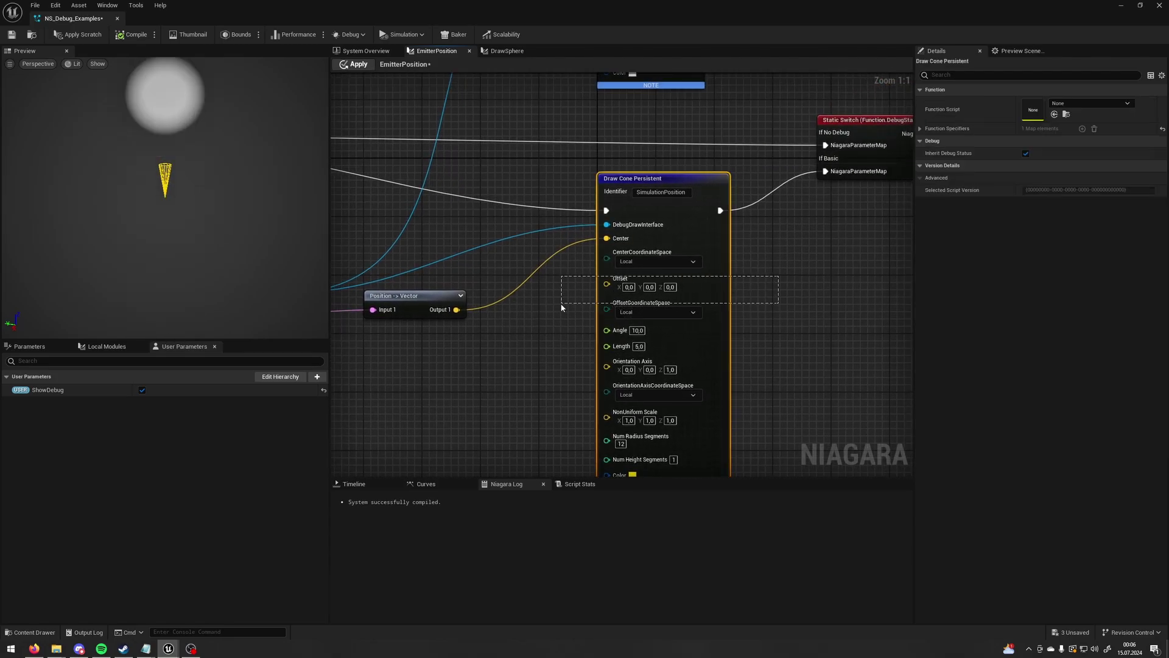
pyautogui.moveTo(563, 267); pyautogui.dragTo(520, 329, button='right')
pyautogui.moveTo(563, 241); pyautogui.dragTo(591, 221, button='right')
pyautogui.moveTo(571, 342); pyautogui.dragTo(521, 233, button='right')
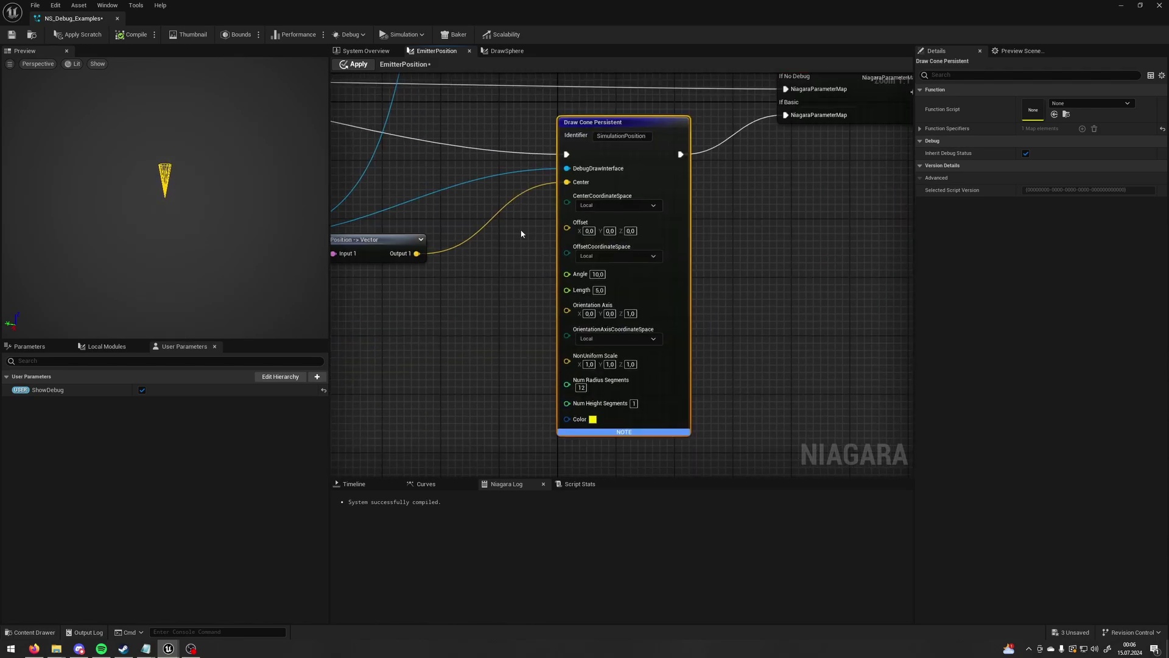
pyautogui.click(733, 218)
pyautogui.moveTo(733, 218); pyautogui.dragTo(609, 322, button='right')
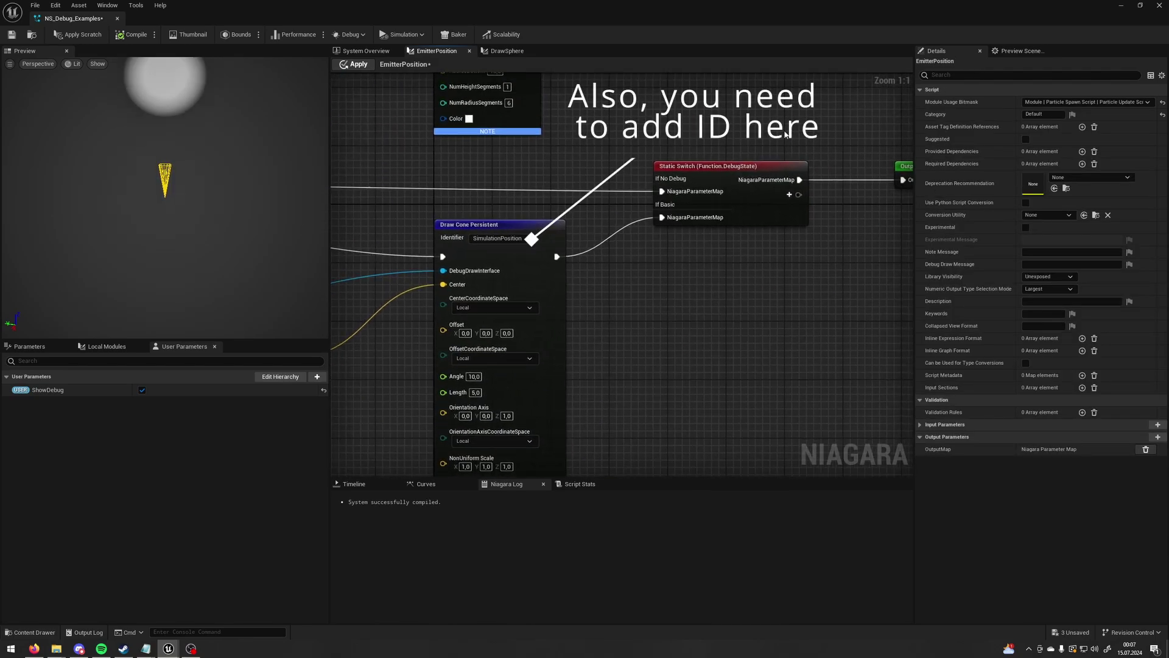
# Step: Examine the DebugState Static Switch and its No Debug and Basic inputs after the Draw Cone Persistent node
pyautogui.moveTo(787, 126); pyautogui.dragTo(671, 196)
pyautogui.click(633, 253)
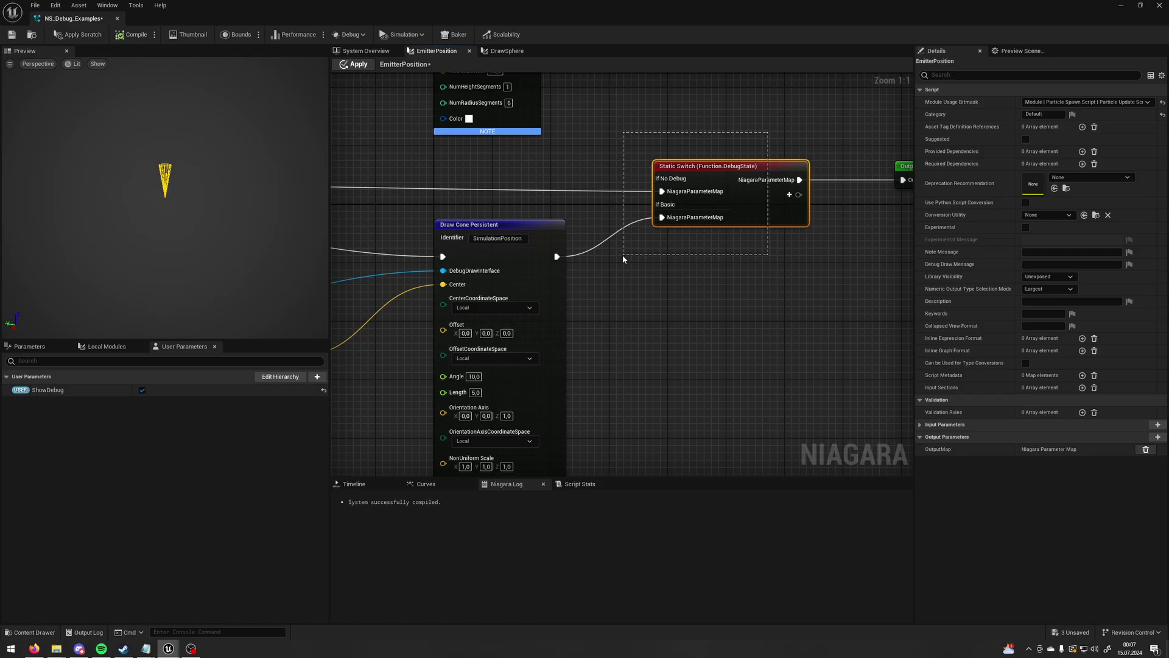
pyautogui.moveTo(623, 259); pyautogui.dragTo(634, 315)
pyautogui.moveTo(634, 314); pyautogui.dragTo(770, 198, button='right')
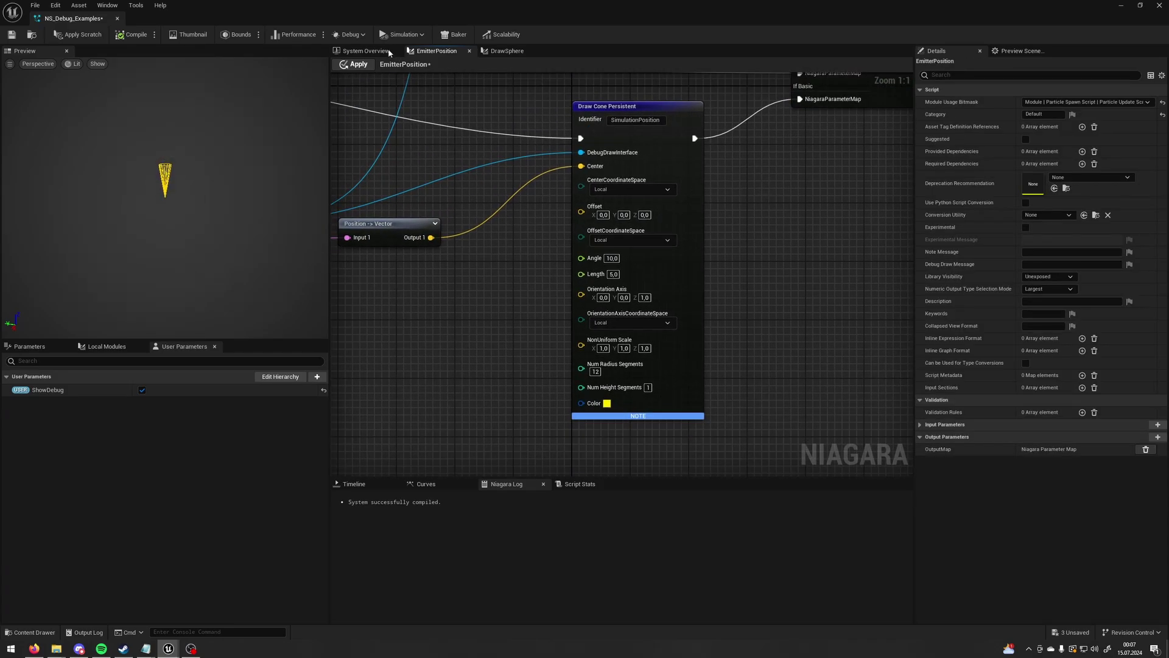
# Step: Toggle isInRange's Spawn Burst Instantaneous module off and on in the system overview, and move its Emitter Position module into Emitter Spawn
pyautogui.click(366, 51)
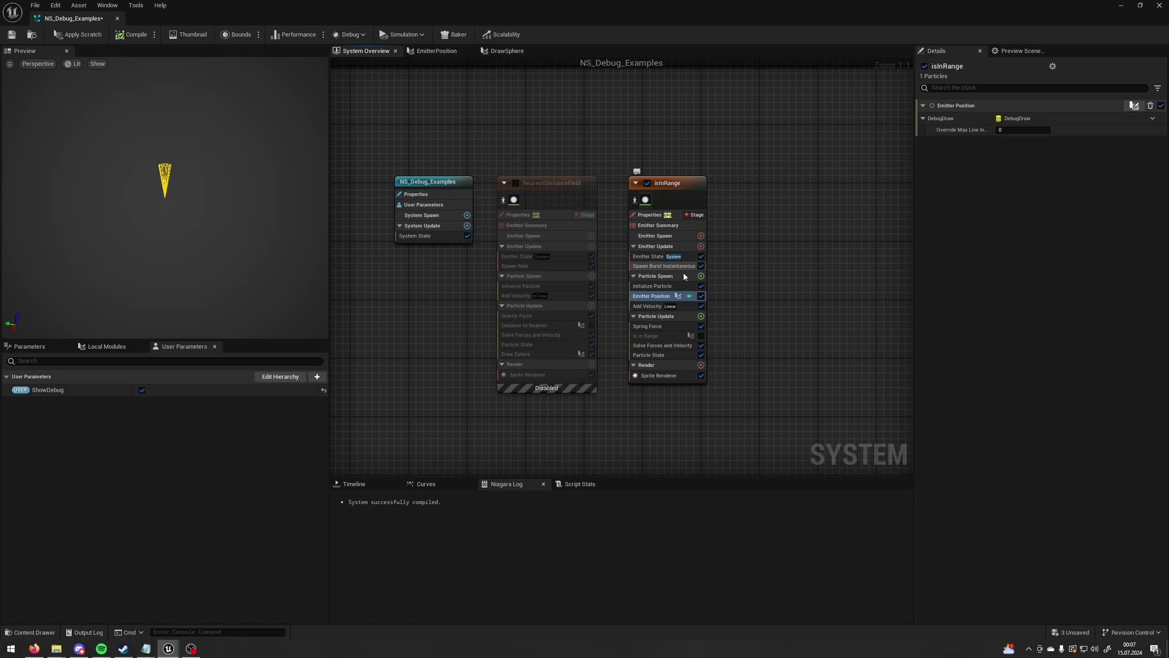
pyautogui.click(701, 266)
pyautogui.click(703, 266)
pyautogui.moveTo(662, 298); pyautogui.dragTo(653, 246)
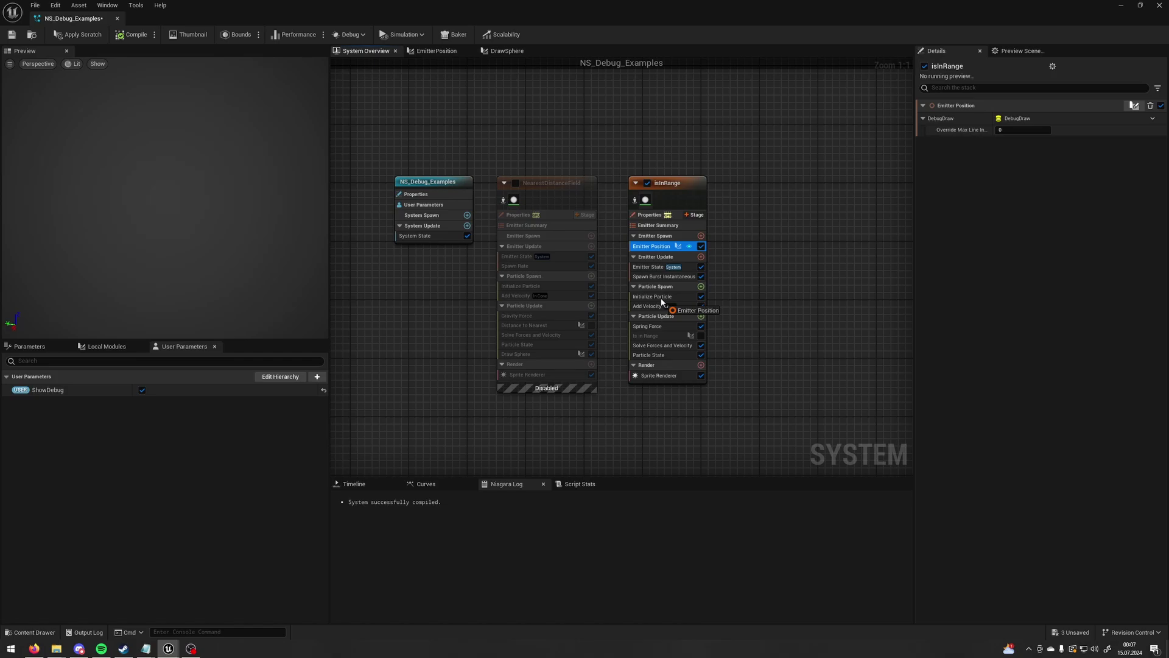
# Step: Move isInRange's Emitter Position module into Particle Spawn, after Initialize Particle, and open its script graph
pyautogui.moveTo(662, 306); pyautogui.dragTo(662, 306)
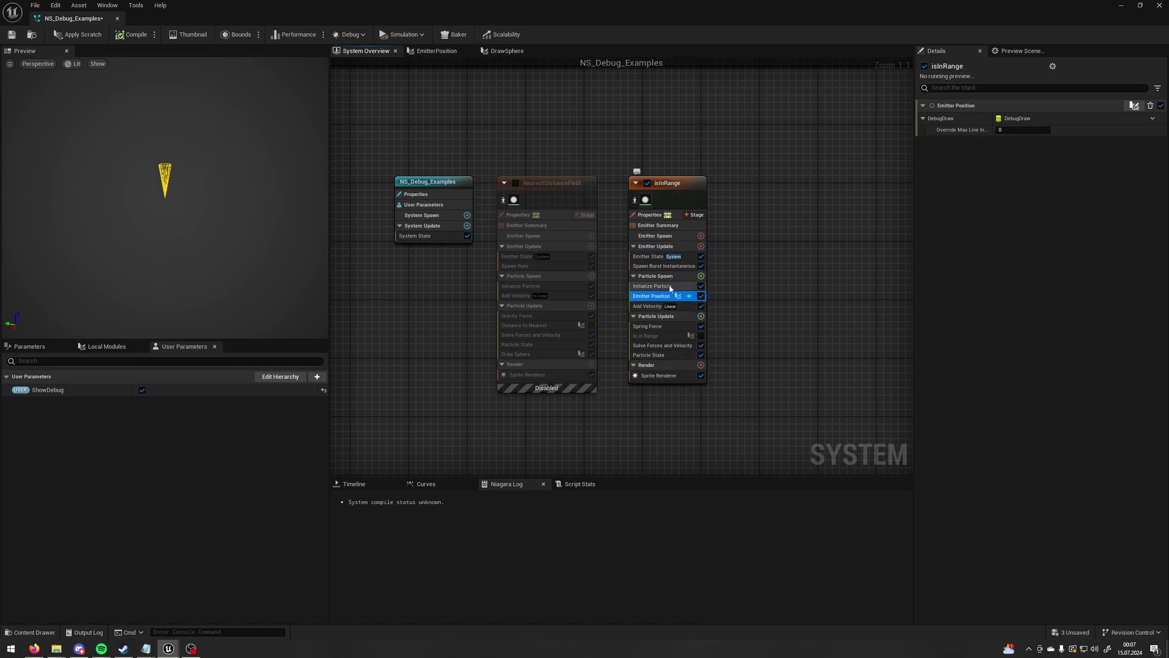
pyautogui.doubleClick(660, 296)
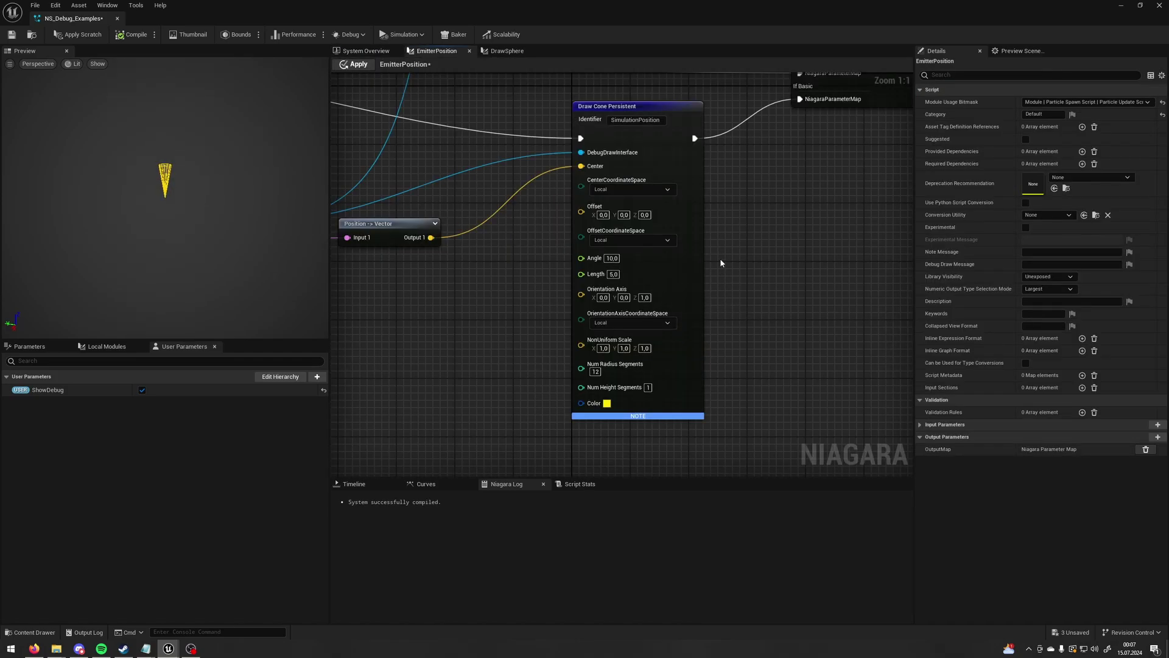
pyautogui.scroll(-3, 719, 258)
pyautogui.scroll(1, 556, 252)
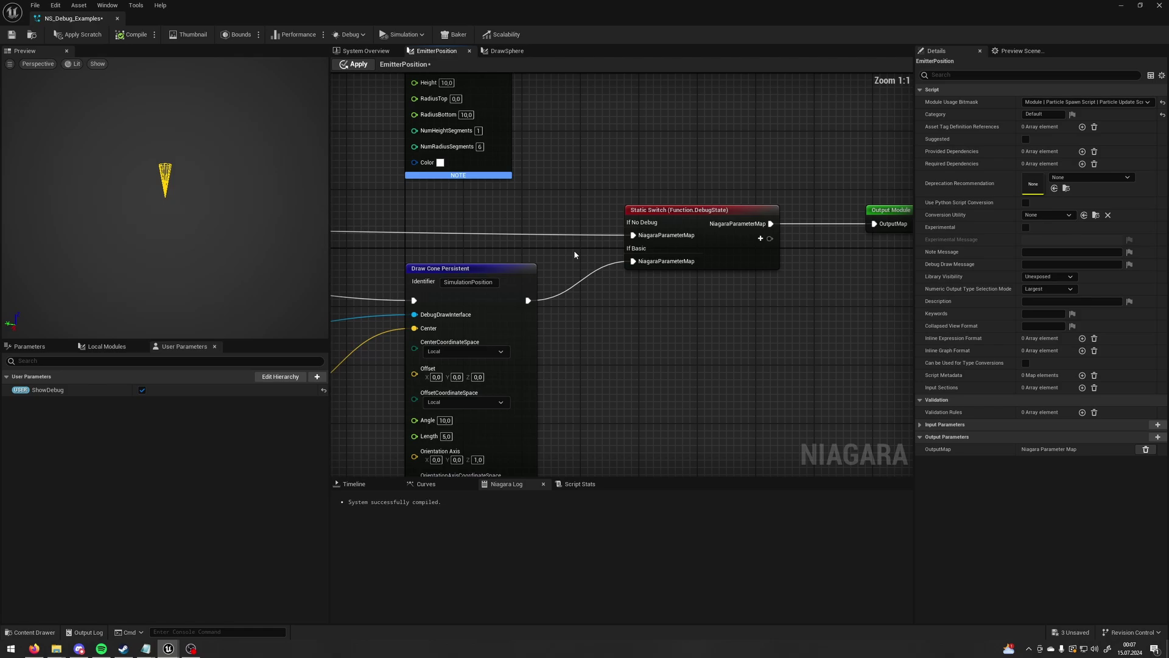
pyautogui.scroll(2, 645, 257)
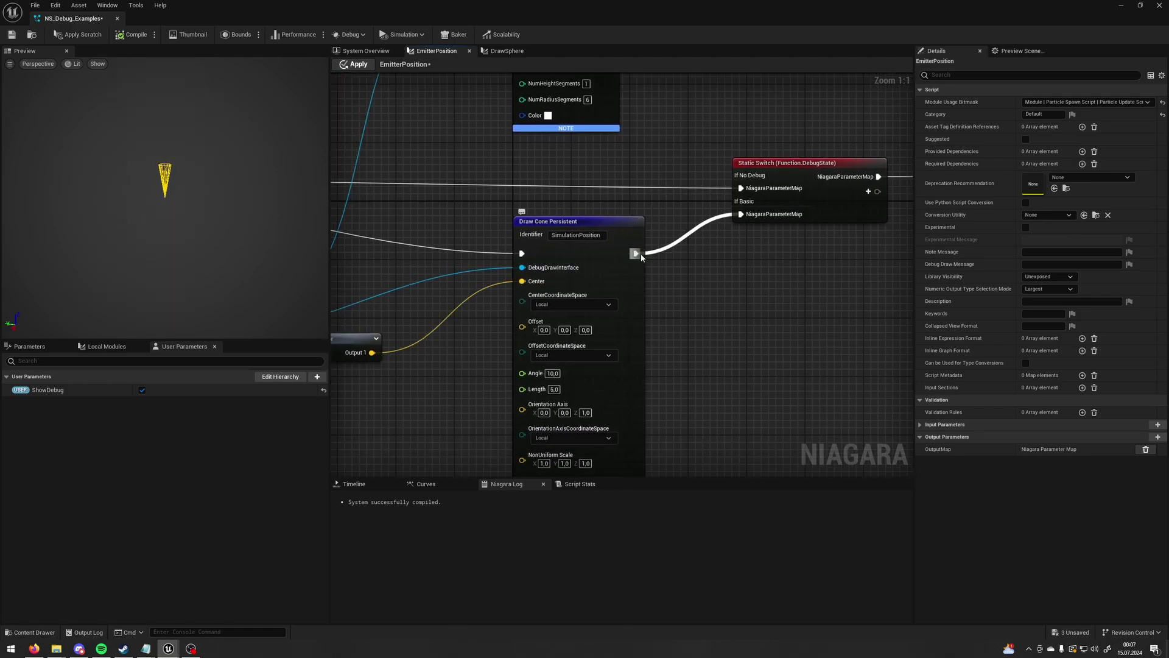
# Step: Add a second Static Switch node beside Draw Cone Persistent, below the existing DebugState switch
pyautogui.moveTo(720, 266); pyautogui.dragTo(567, 286, button='right')
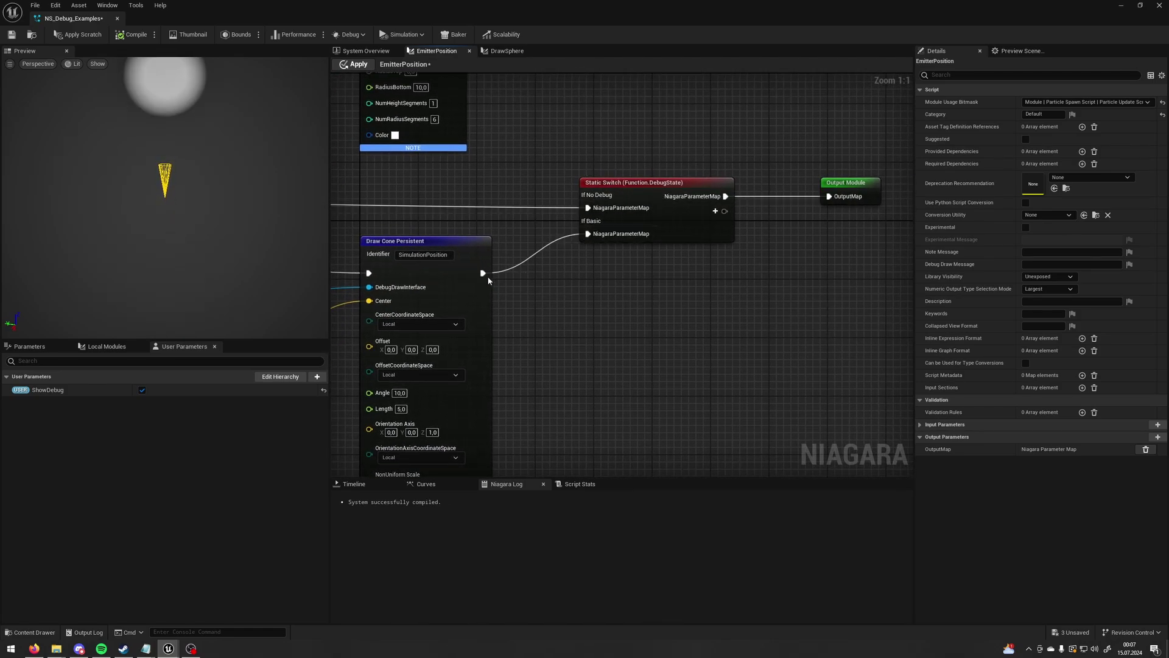
pyautogui.moveTo(483, 273)
pyautogui.mouseDown()
pyautogui.moveTo(657, 277)
pyautogui.moveTo(612, 262)
pyautogui.mouseUp()
pyautogui.write('static switch')
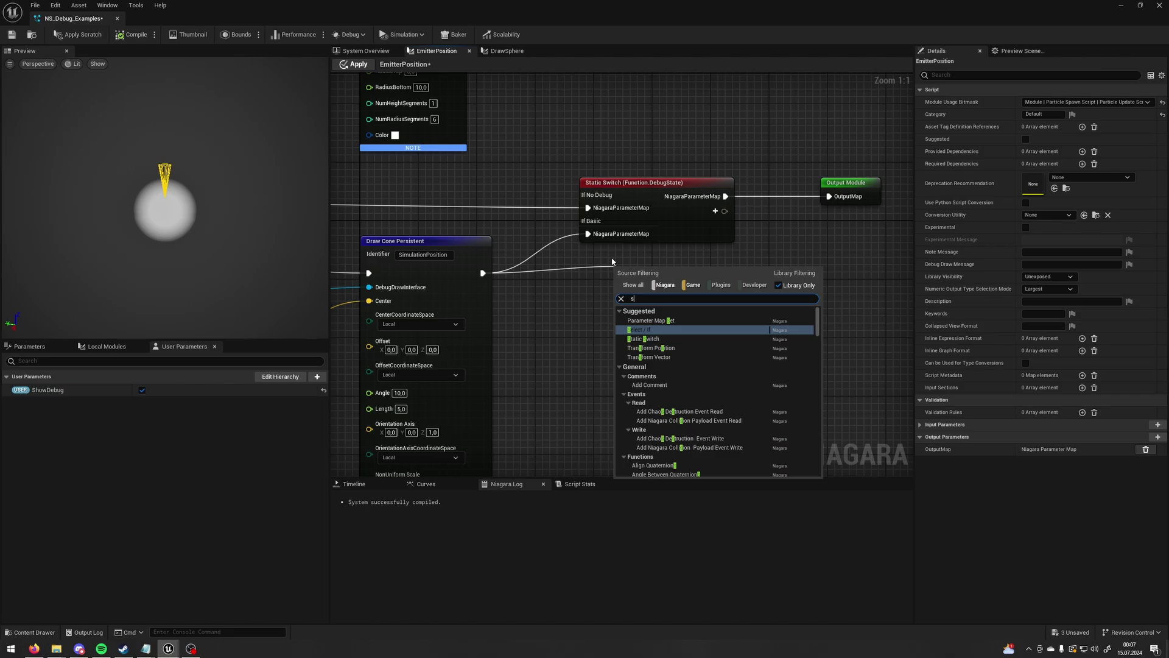
pyautogui.press('Return')
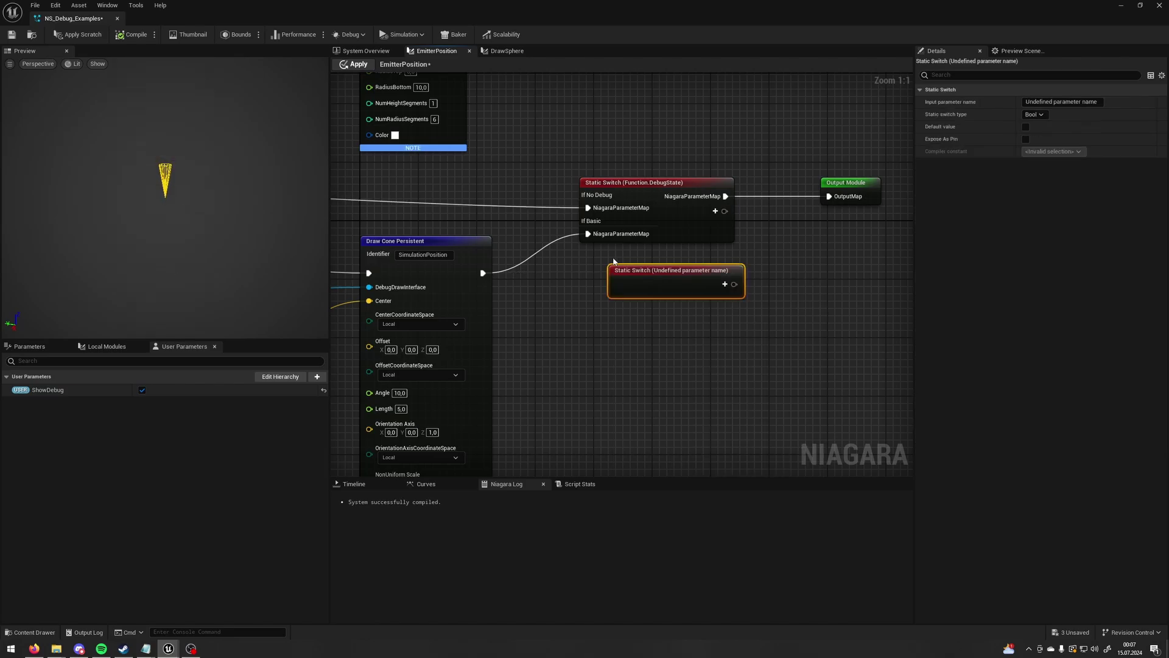
pyautogui.moveTo(631, 298); pyautogui.dragTo(617, 305)
# Step: Set the second Static Switch to type Enum Constant with compiler constant Function.DebugState, and add a Niagara Parameter Map entry to it
pyautogui.click(1033, 114)
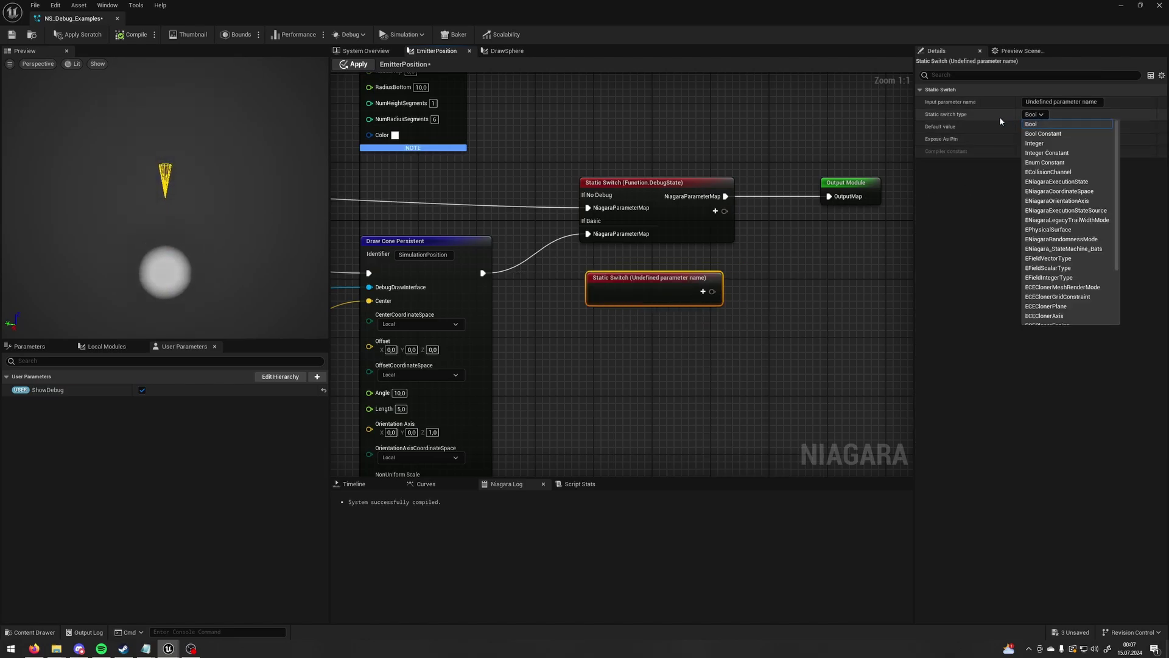
pyautogui.click(1043, 161)
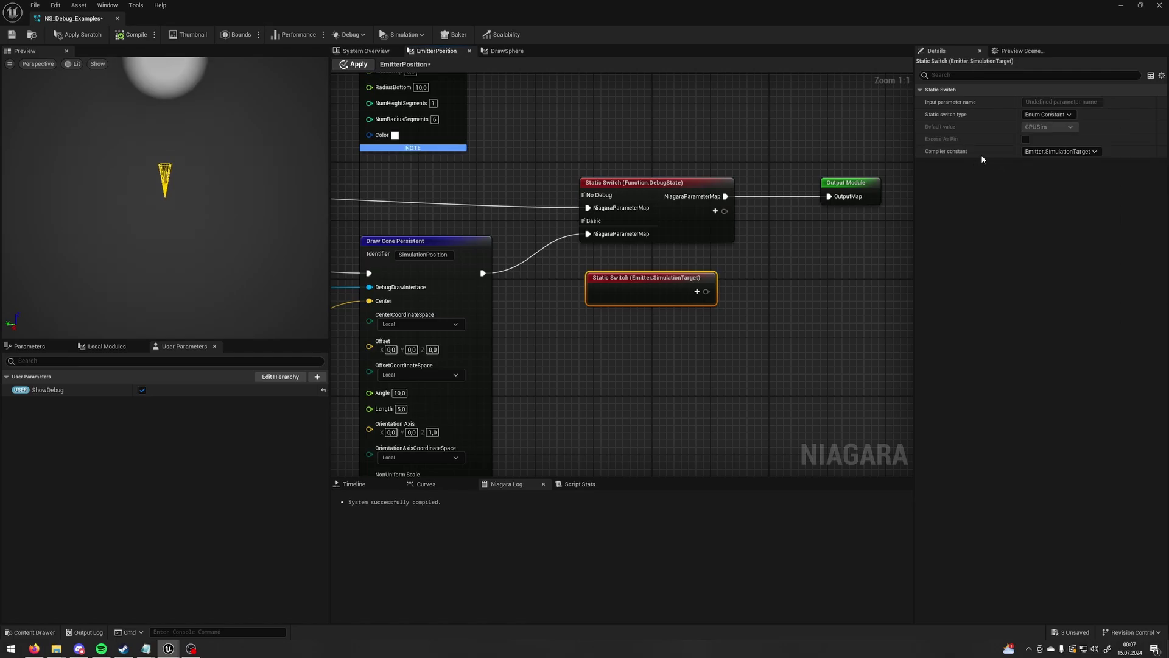
pyautogui.click(1037, 152)
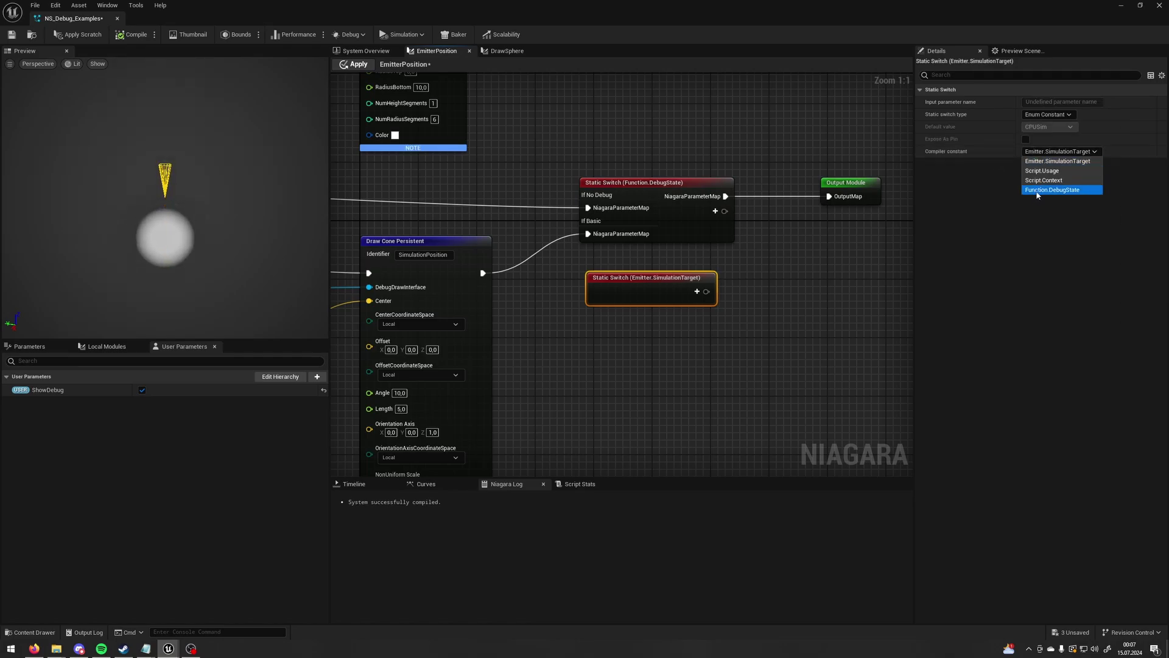
pyautogui.click(1037, 190)
pyautogui.click(710, 321)
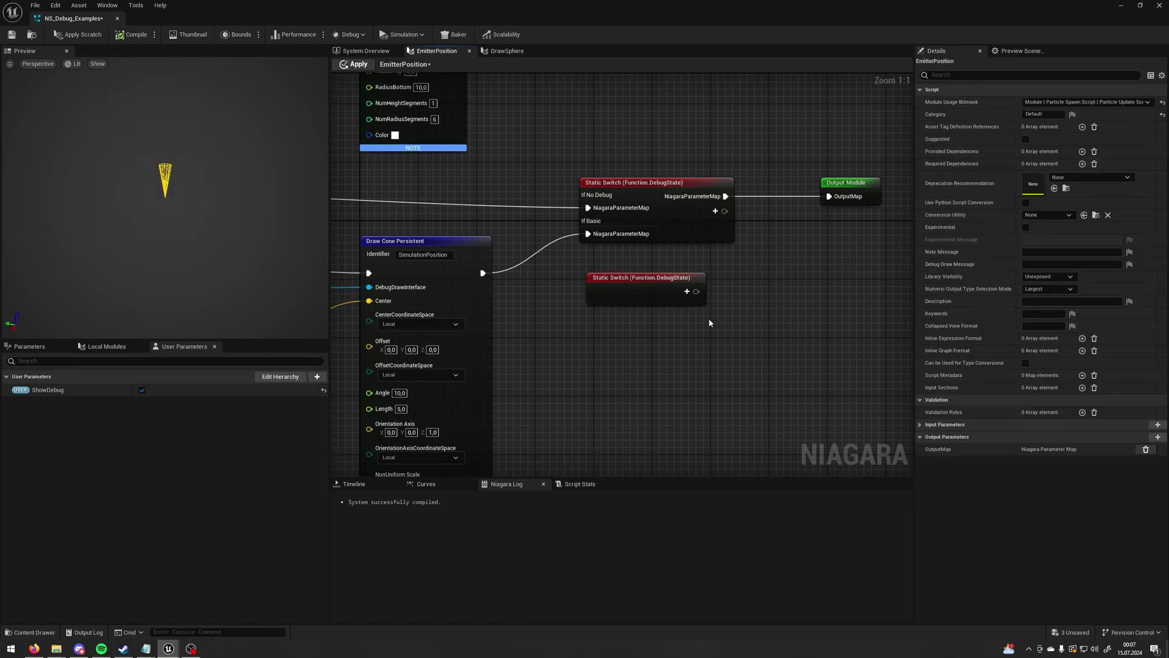
pyautogui.click(687, 293)
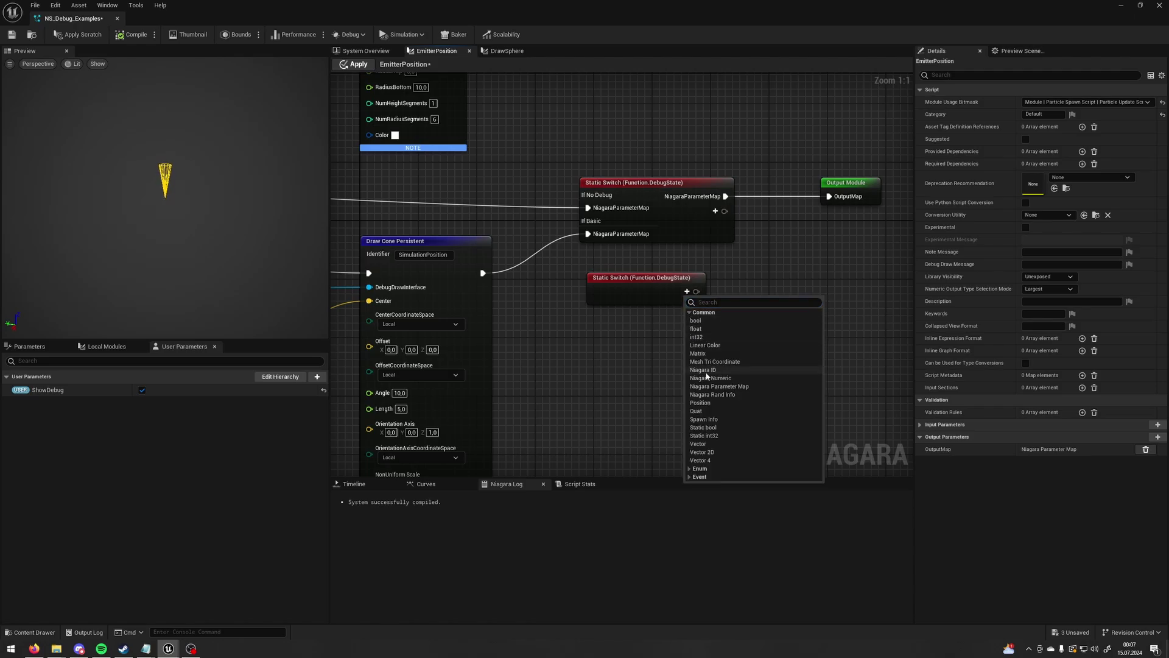
pyautogui.click(709, 386)
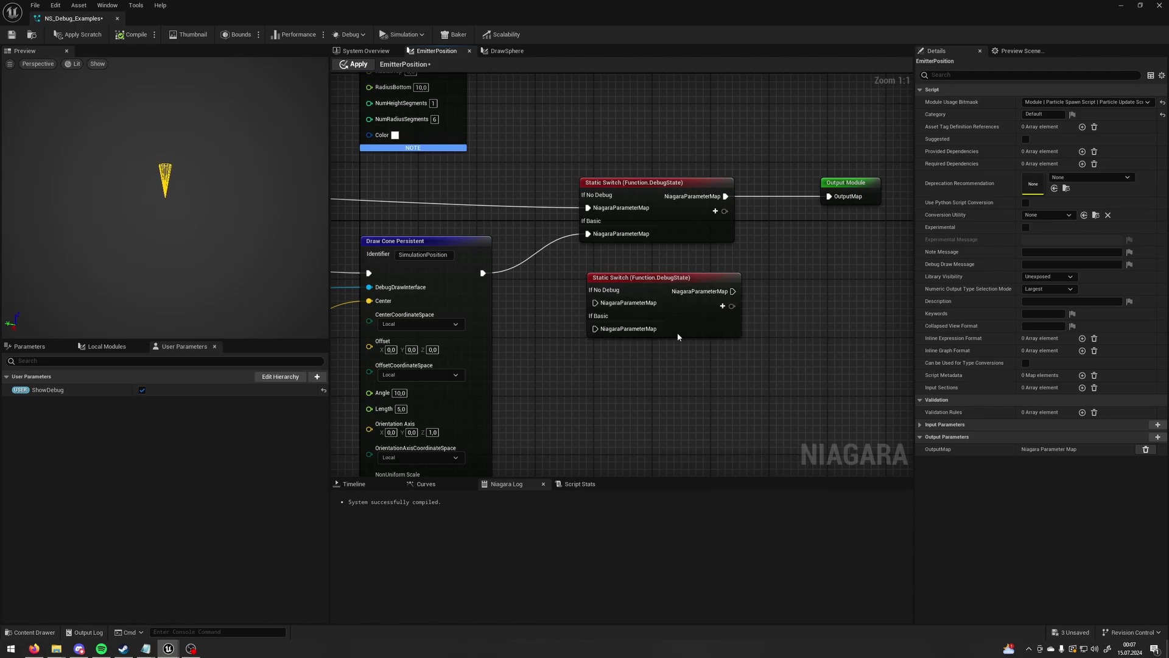
# Step: Delete the unconnected second Static Switch from the EmitterPosition graph and go back to the system overview
pyautogui.moveTo(704, 377); pyautogui.dragTo(800, 397, button='right')
pyautogui.scroll(-4, 704, 303)
pyautogui.moveTo(701, 325); pyautogui.dragTo(710, 258)
pyautogui.scroll(3, 470, 250)
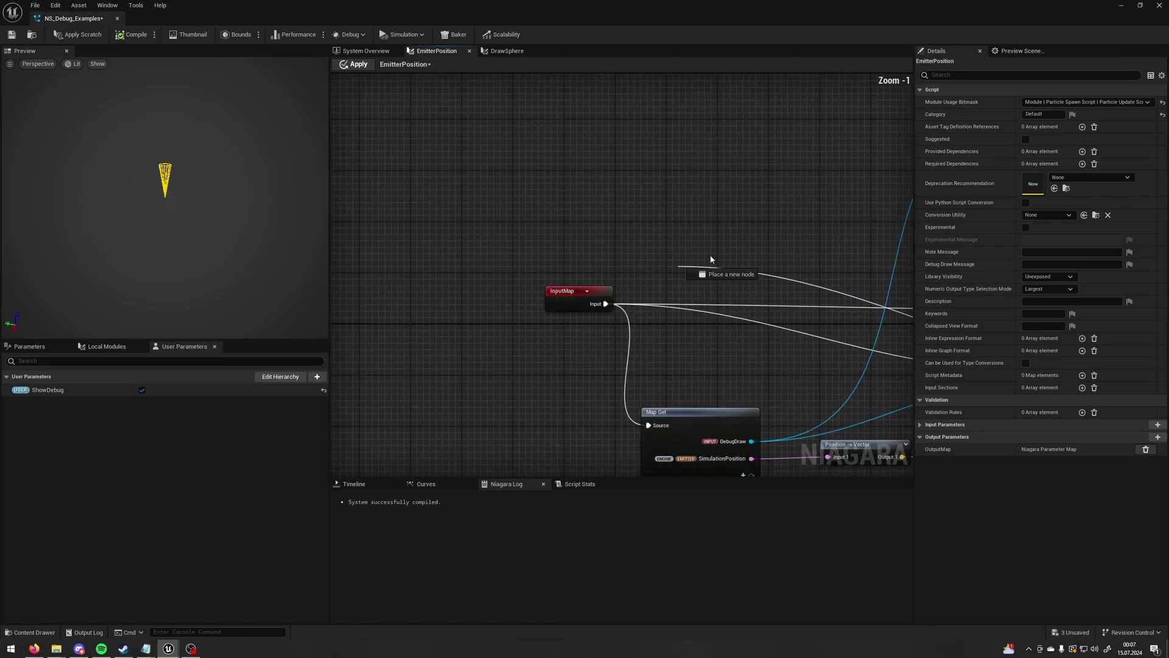
pyautogui.moveTo(884, 365); pyautogui.dragTo(444, 260, button='right')
pyautogui.moveTo(824, 318); pyautogui.dragTo(726, 341, button='right')
pyautogui.click(740, 336)
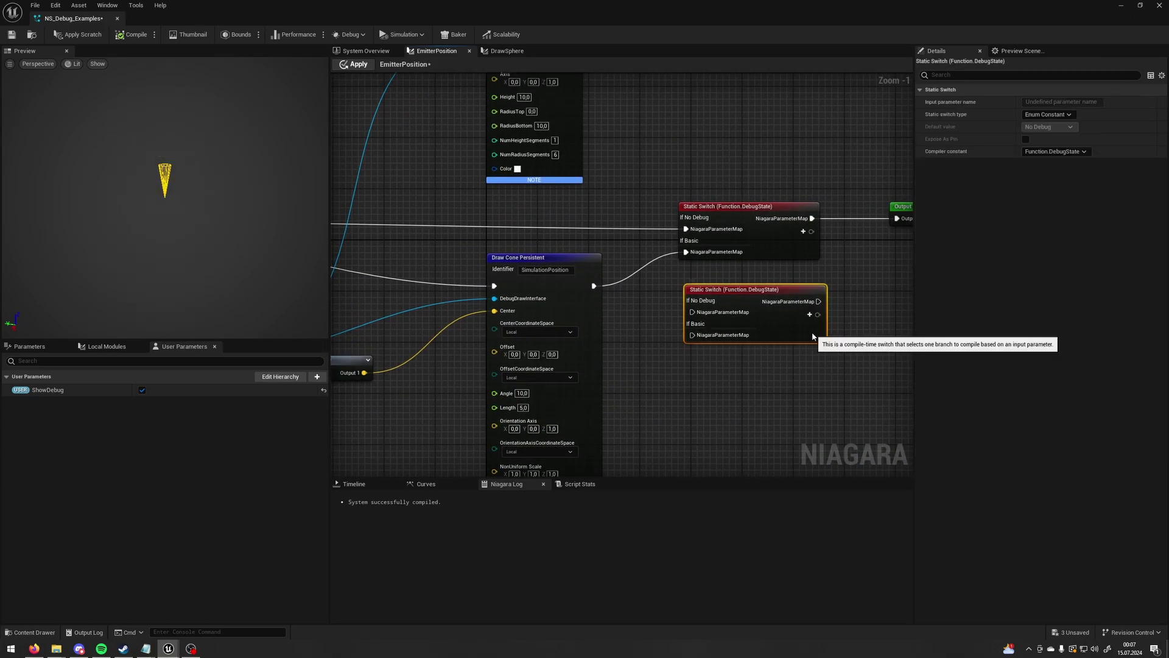
pyautogui.press('Delete')
pyautogui.click(360, 53)
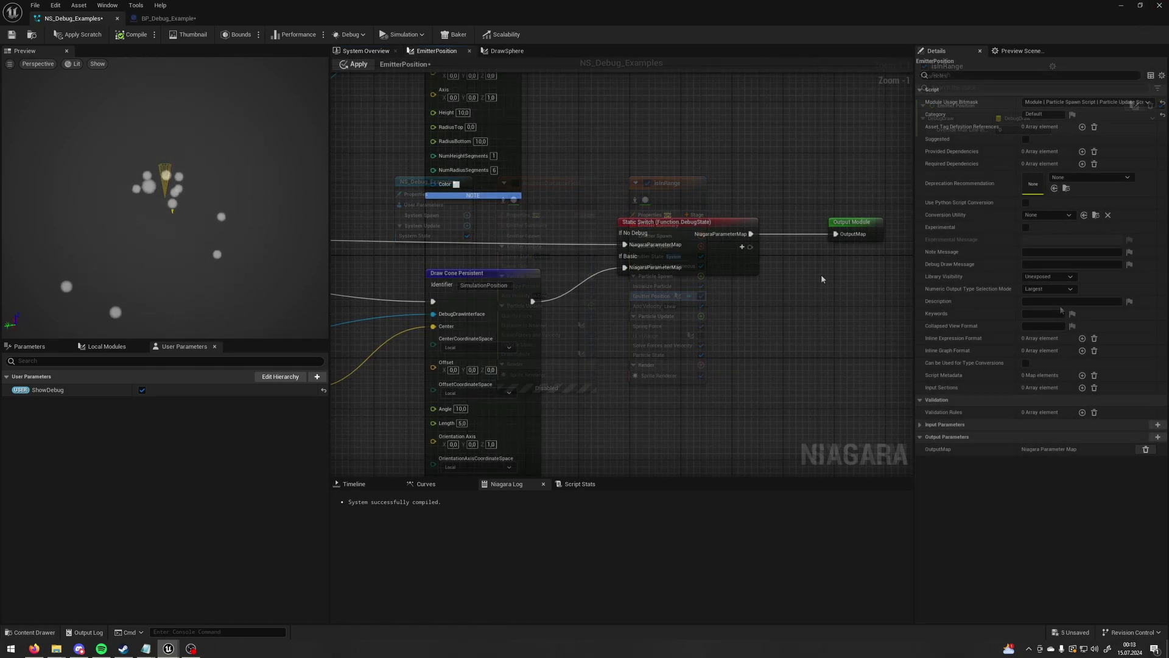
# Step: Examine how the EmitterPosition graph's DebugState Static Switch chooses between the direct input map and Draw Cone Persistent
pyautogui.moveTo(787, 176); pyautogui.dragTo(606, 329)
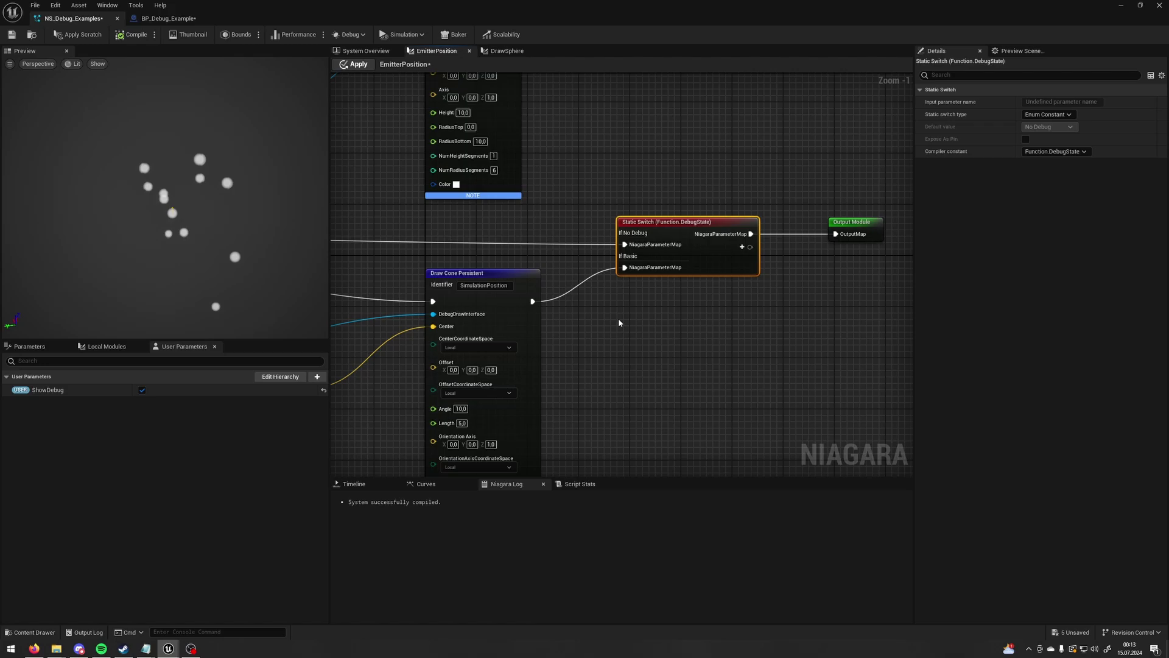
pyautogui.moveTo(712, 181); pyautogui.dragTo(661, 332)
pyautogui.moveTo(482, 250); pyautogui.dragTo(454, 318, button='right')
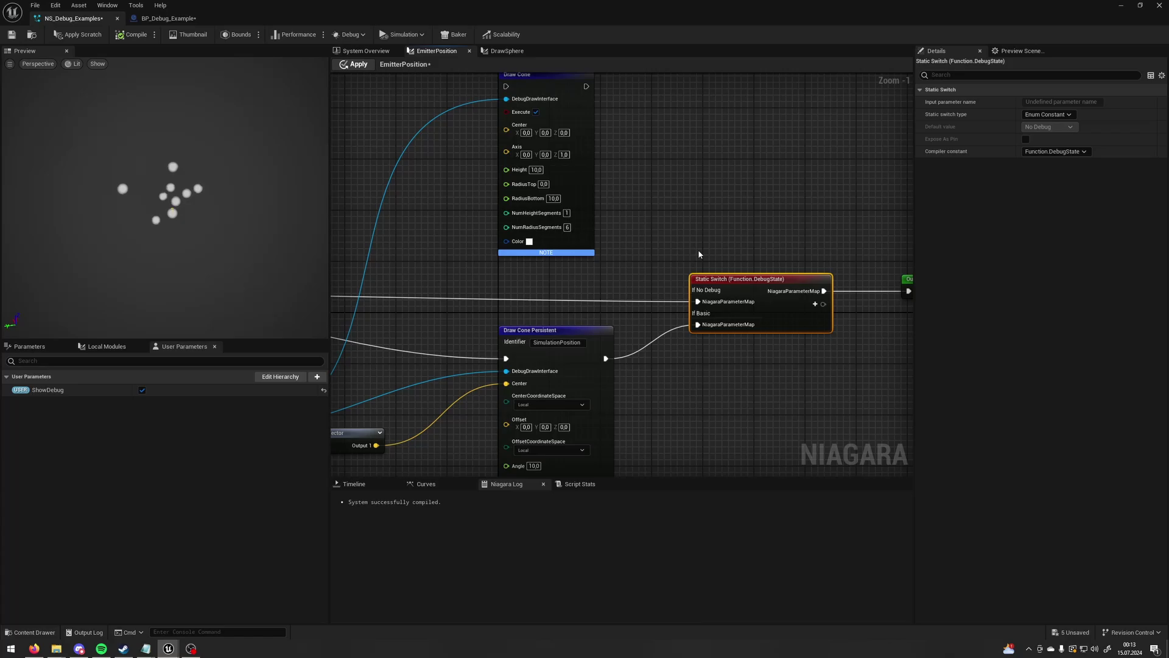
pyautogui.moveTo(809, 215); pyautogui.dragTo(738, 209, button='right')
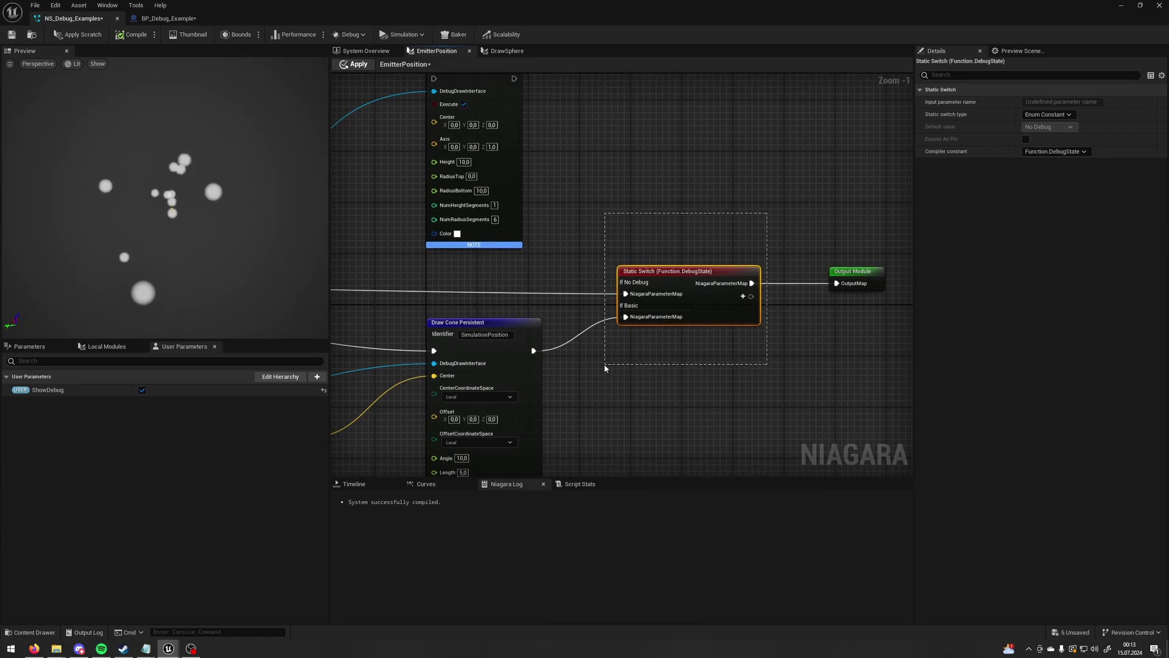
pyautogui.moveTo(452, 298); pyautogui.dragTo(687, 303, button='right')
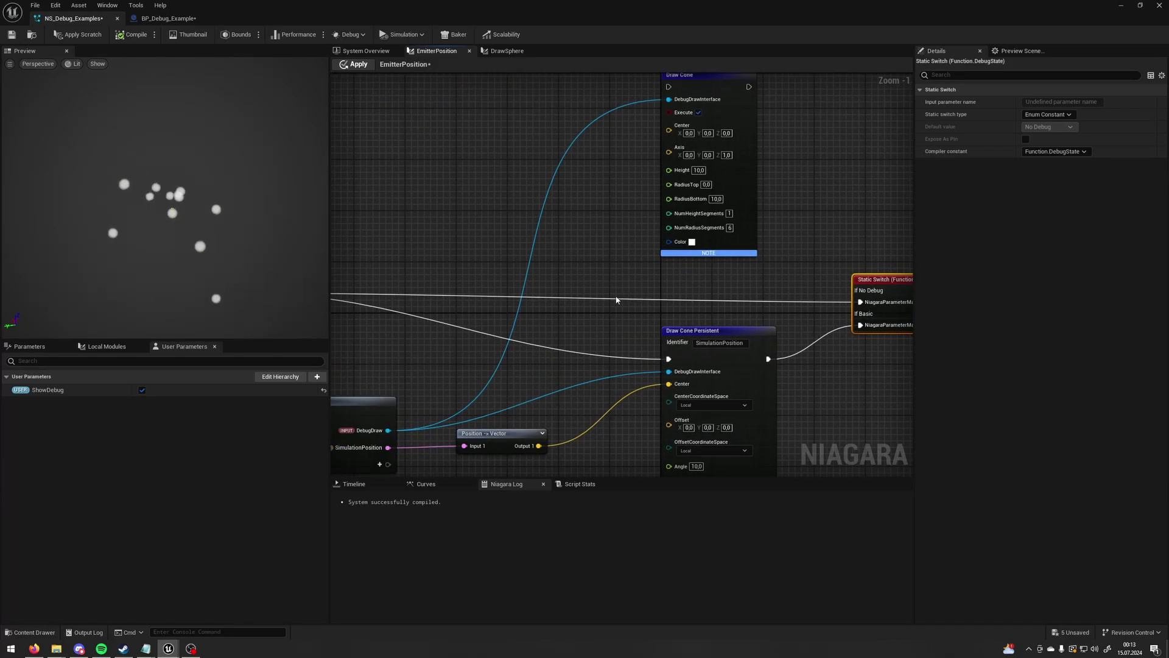
pyautogui.moveTo(590, 256); pyautogui.dragTo(569, 332, button='right')
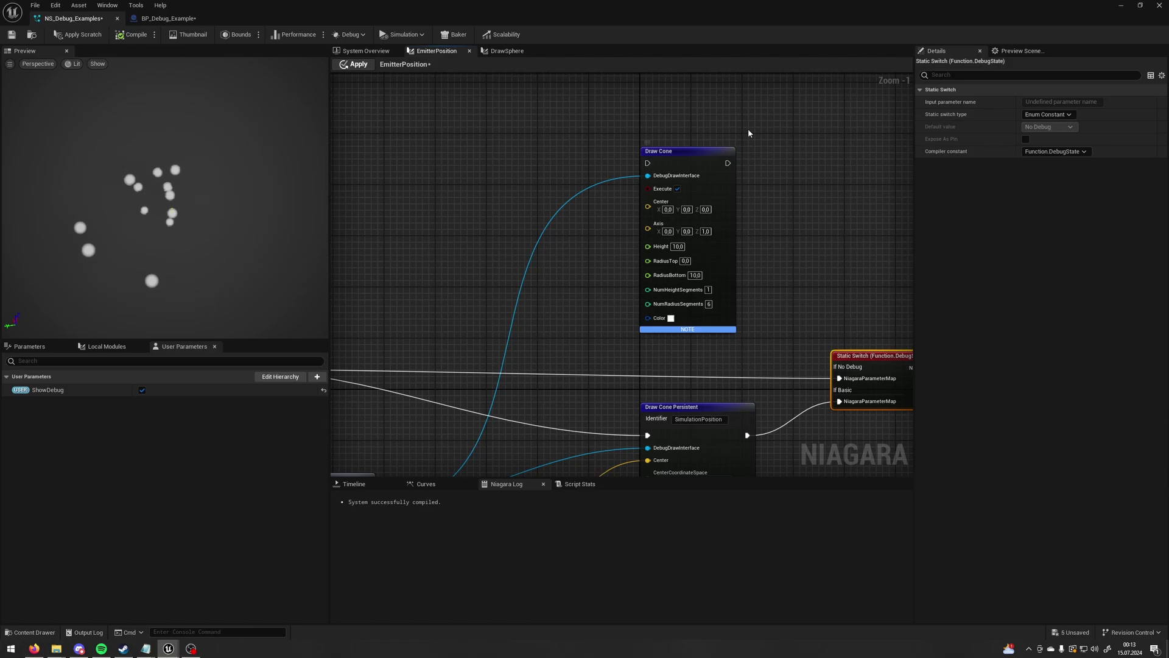
# Step: Examine the non-persistent Draw Cone node and its Execute input in the EmitterPosition graph
pyautogui.moveTo(761, 147)
pyautogui.mouseDown()
pyautogui.moveTo(608, 168)
pyautogui.moveTo(666, 148)
pyautogui.moveTo(653, 159)
pyautogui.mouseUp()
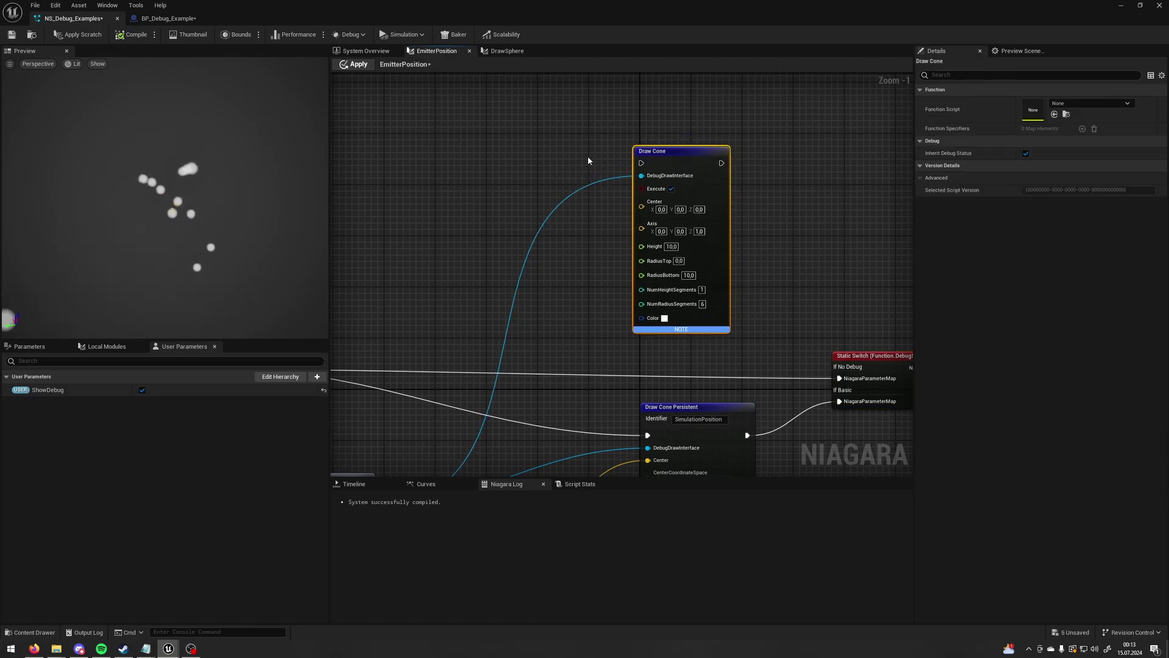
pyautogui.moveTo(590, 224); pyautogui.dragTo(656, 166, button='right')
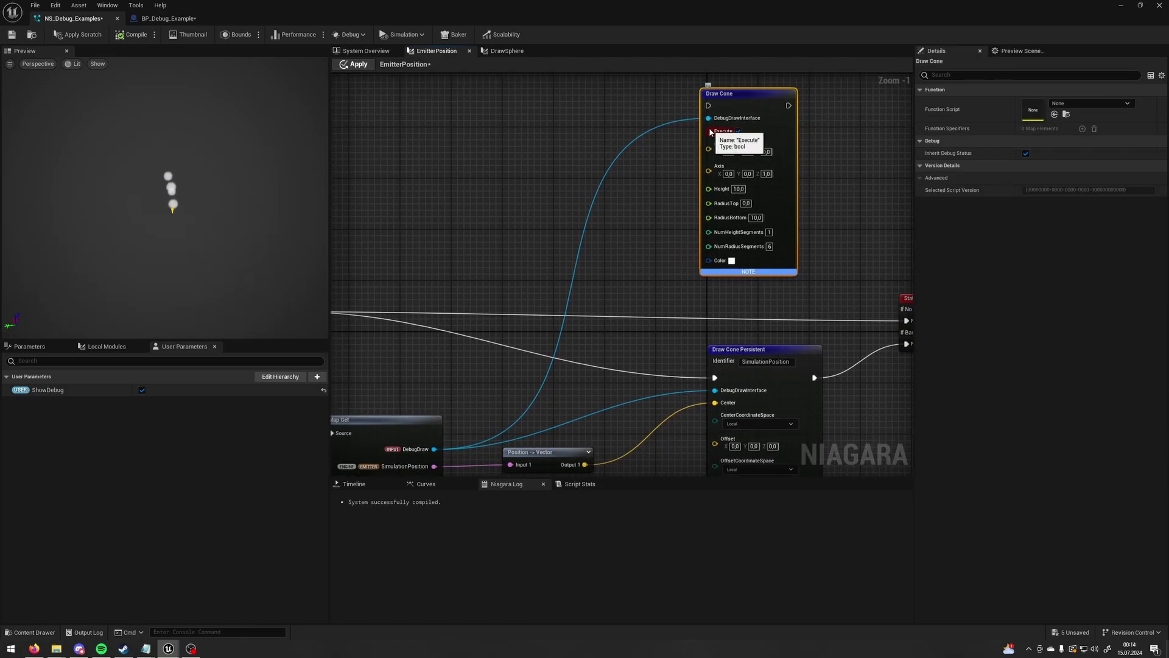
pyautogui.moveTo(703, 143); pyautogui.dragTo(686, 164)
pyautogui.click(631, 219)
# Step: Open NearestDistanceField's Distance to Nearest script, examine the Execute input feeding Draw Line, and return to the system overview
pyautogui.click(384, 51)
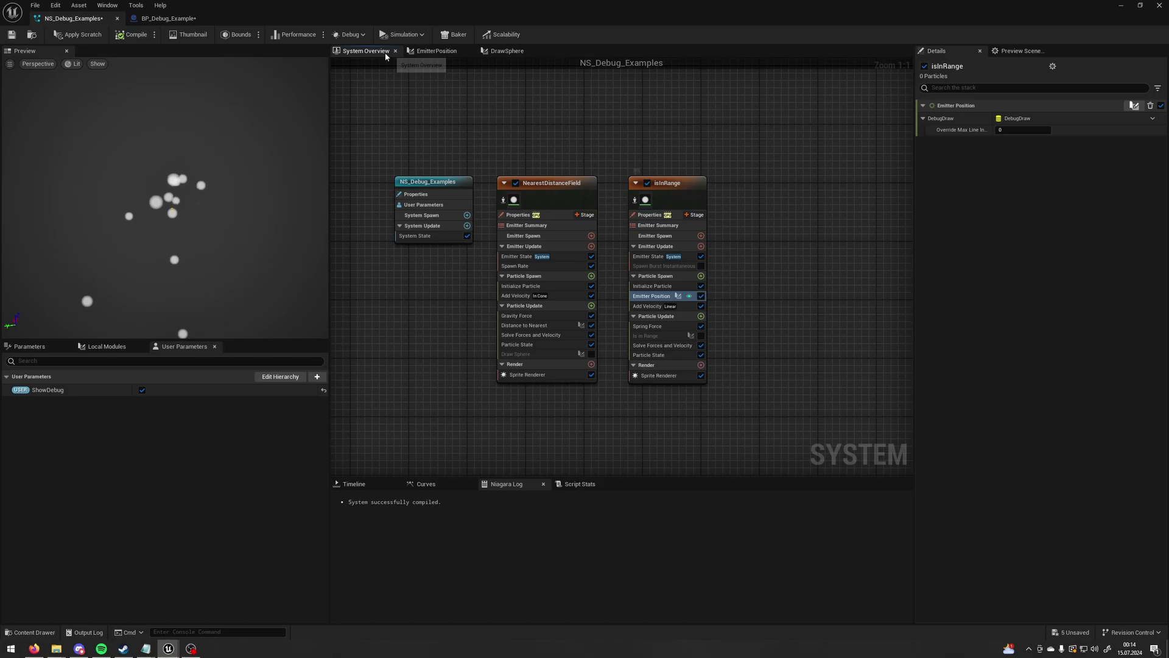
pyautogui.doubleClick(523, 325)
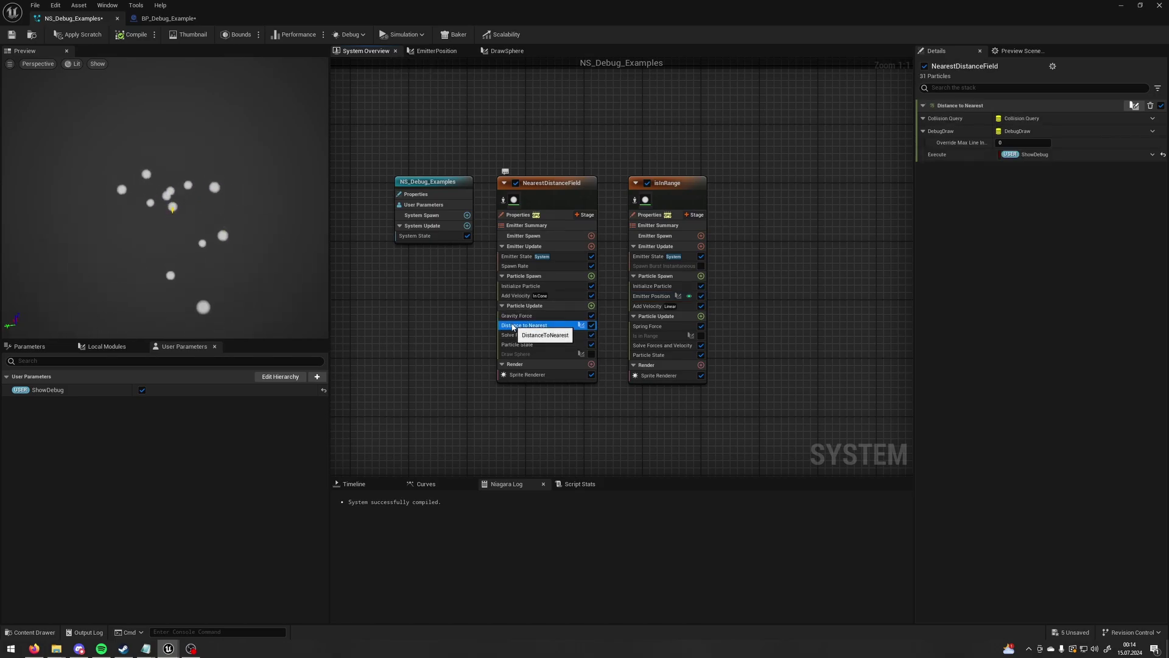
pyautogui.scroll(7, 554, 265)
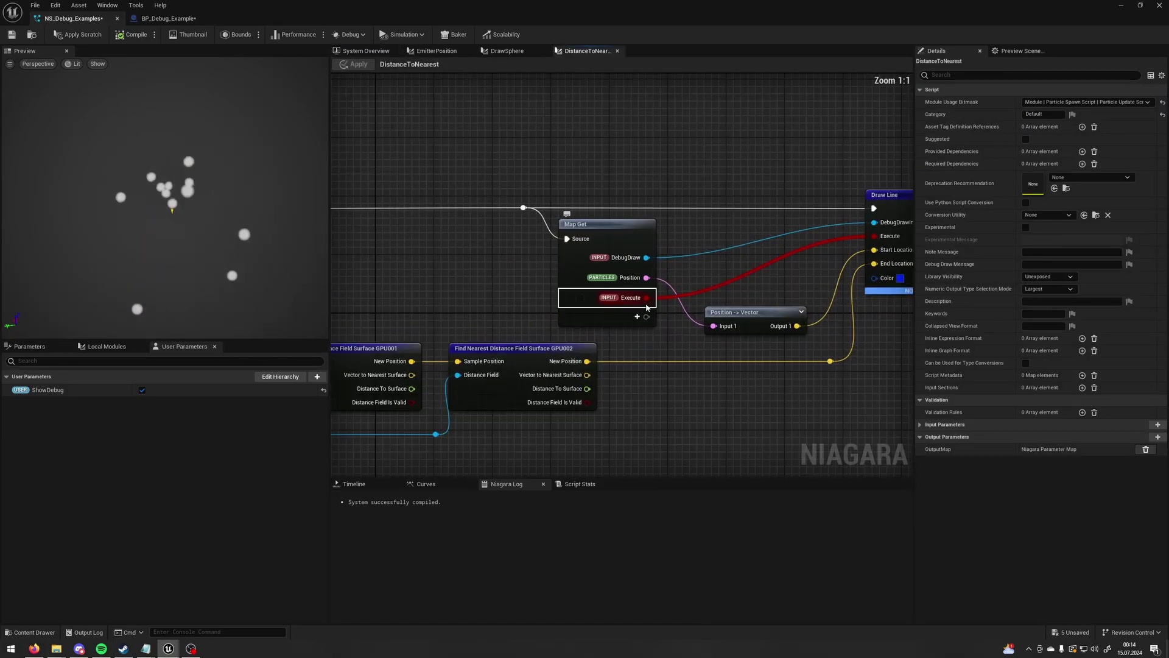
pyautogui.moveTo(623, 301); pyautogui.dragTo(556, 302, button='right')
pyautogui.click(359, 53)
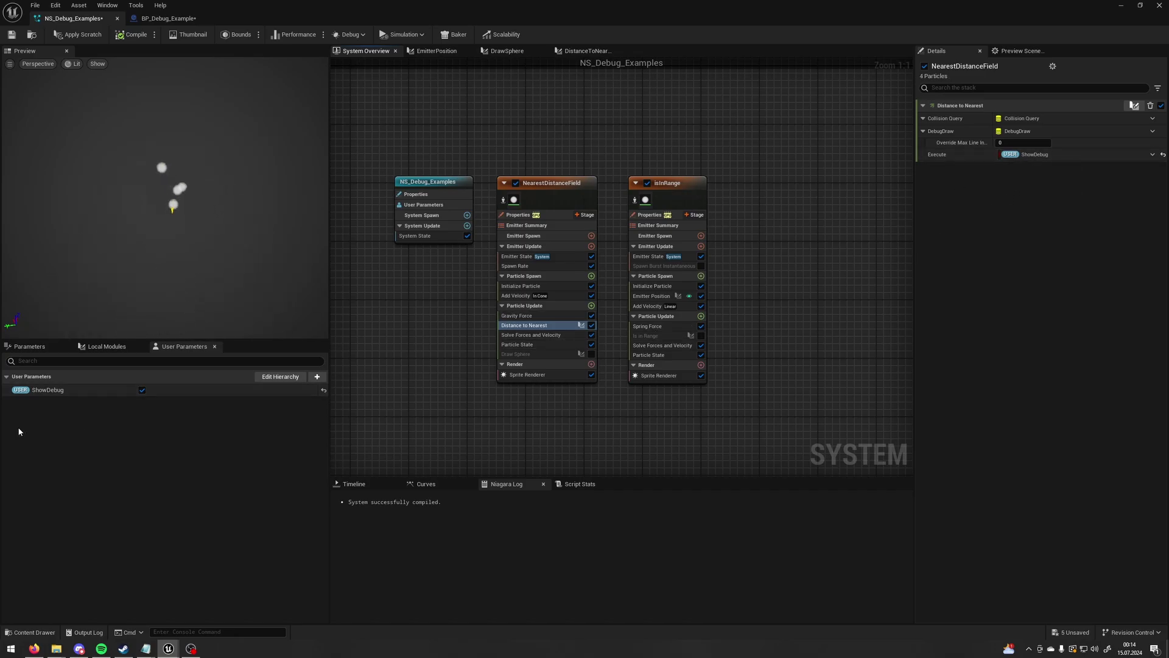
# Step: Examine BP_Debug_Example's Niagara component and how its construction script passes the Show Debug variable to User.ShowDebug
pyautogui.click(166, 22)
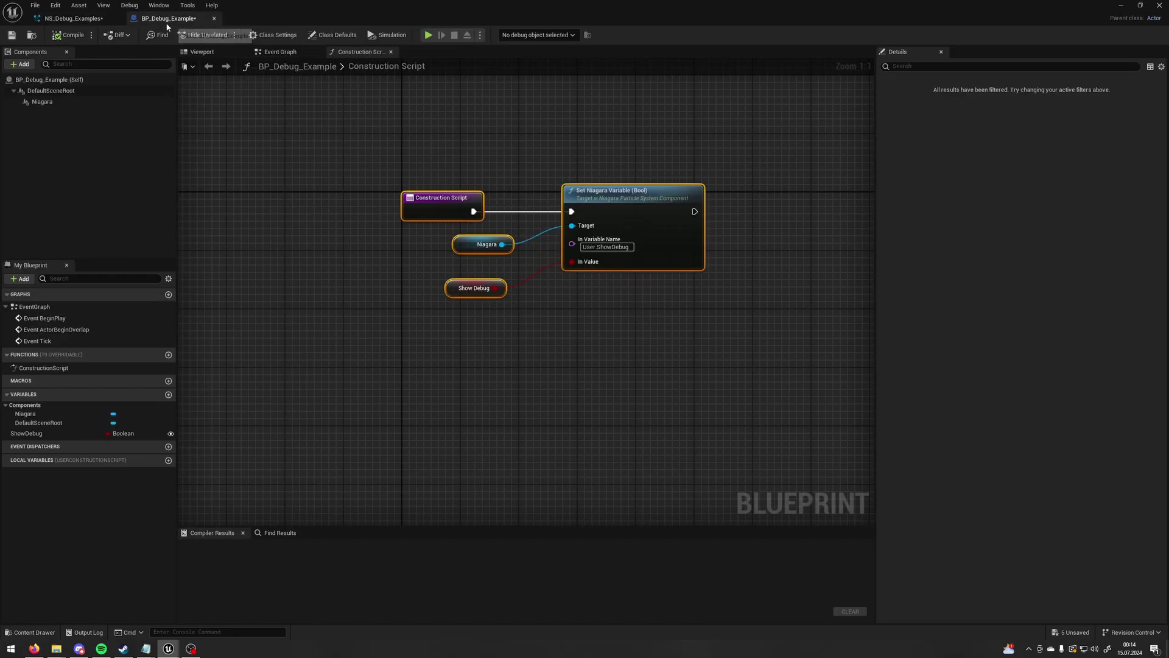
pyautogui.click(315, 247)
pyautogui.click(42, 101)
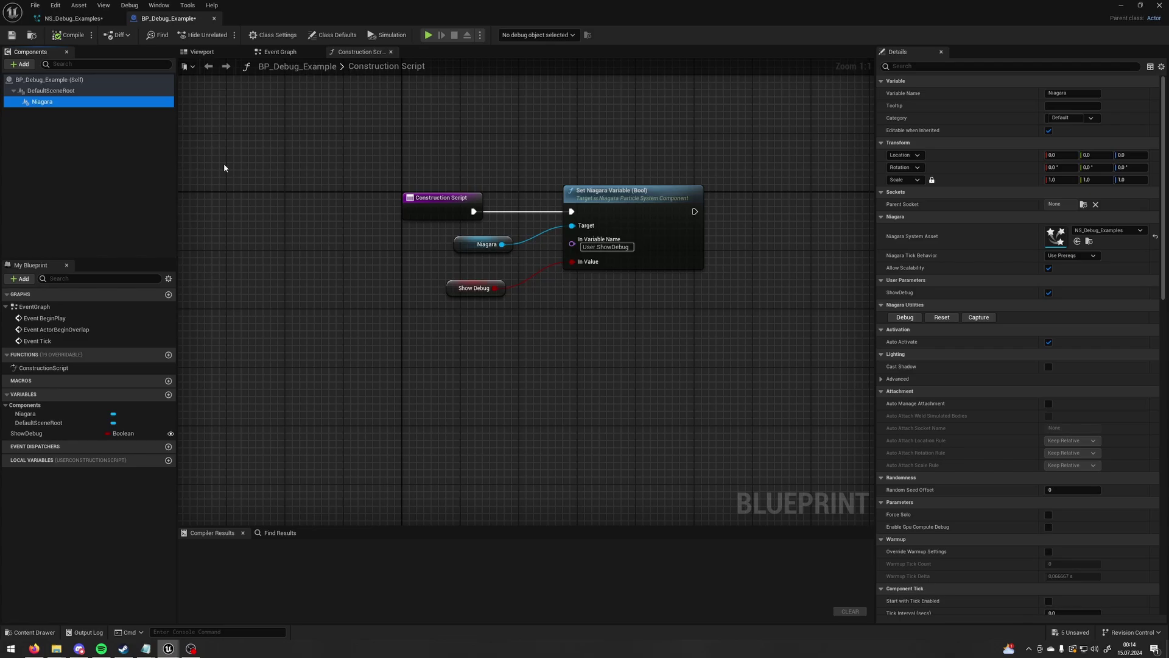
pyautogui.moveTo(475, 250); pyautogui.dragTo(444, 230)
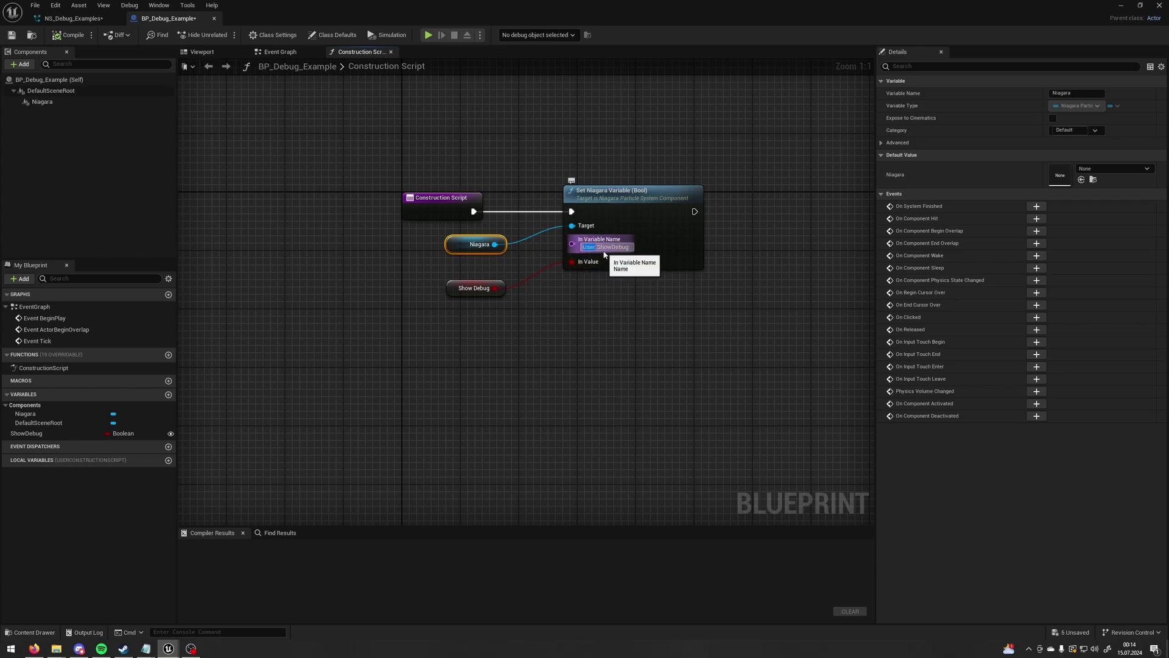
pyautogui.click(609, 275)
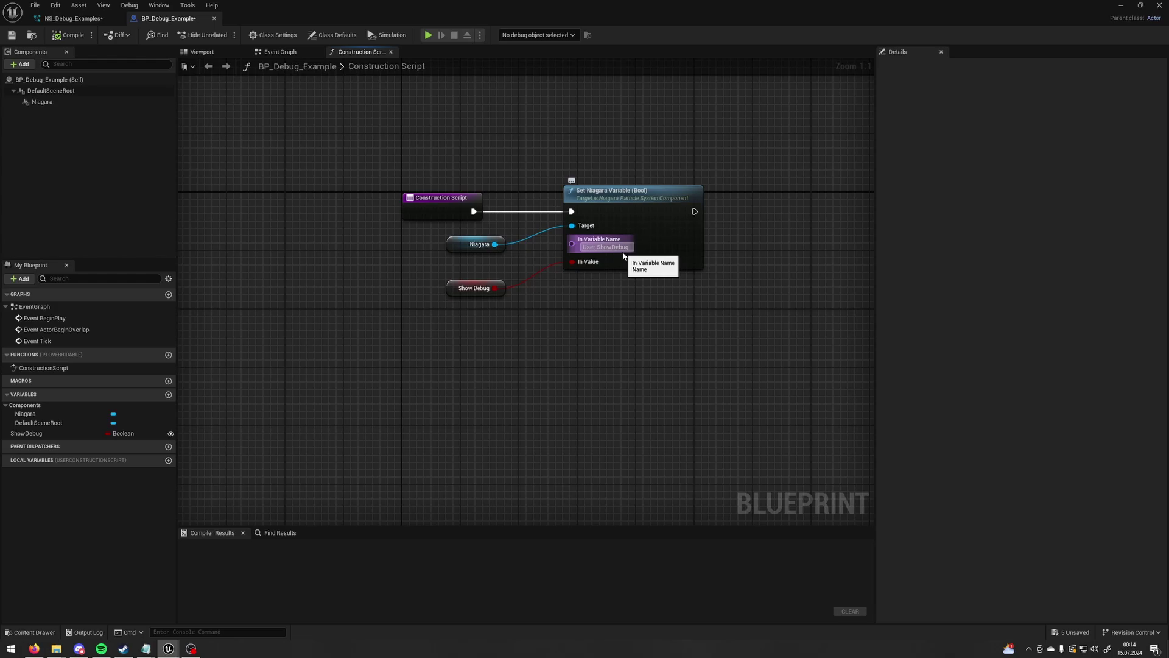
pyautogui.moveTo(421, 266); pyautogui.dragTo(451, 318)
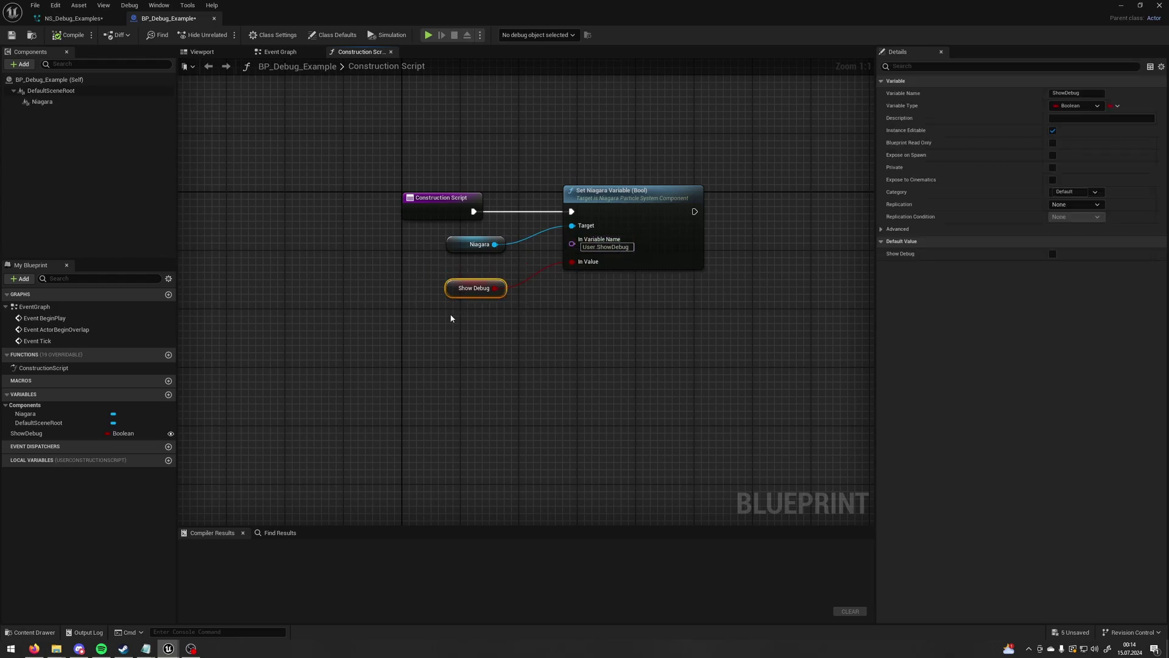
pyautogui.click(527, 368)
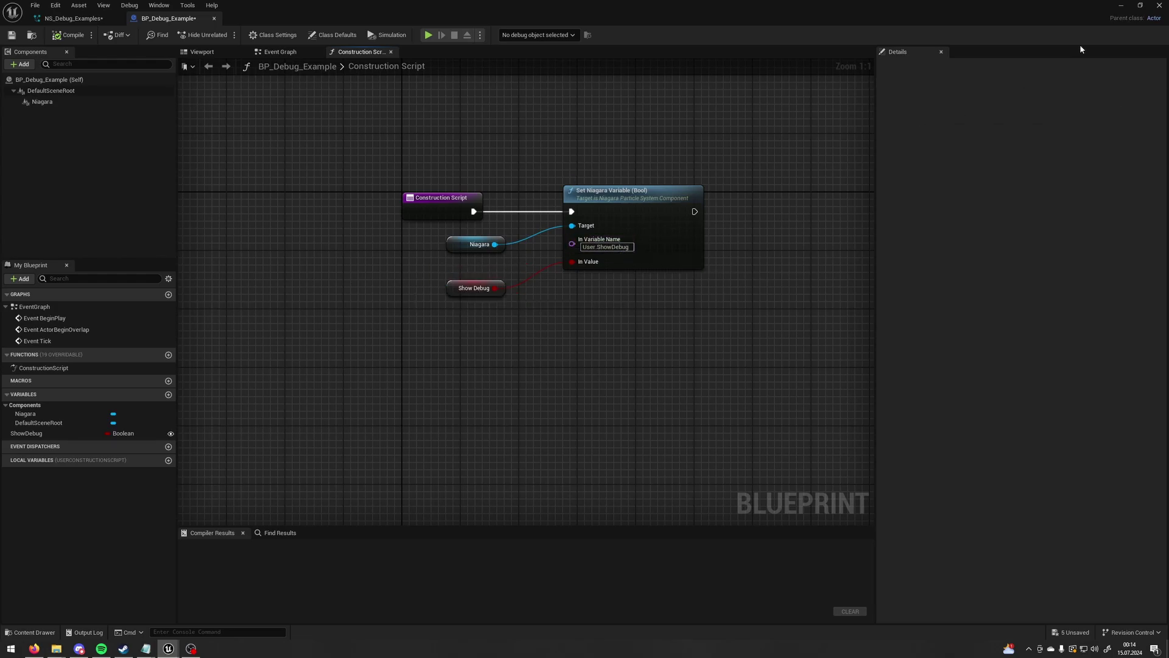
# Step: Check BP_Debug_Example's Show Debug option in the level, and reopen the Emitter Position module's graph in NS_Debug_Examples
pyautogui.click(1120, 7)
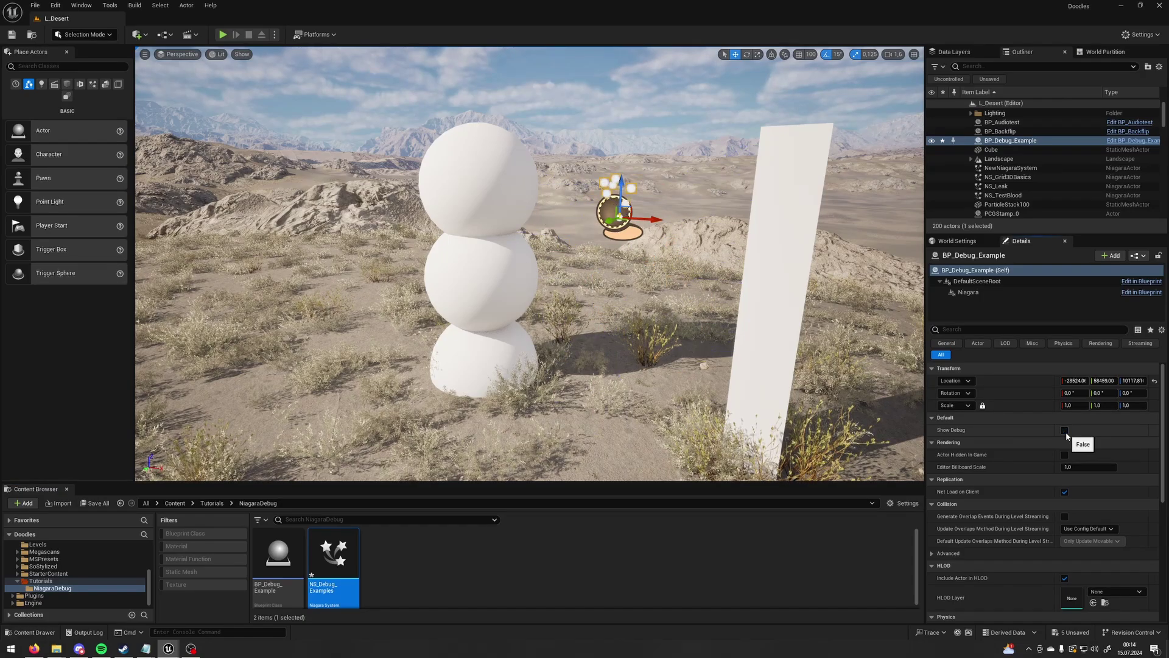
pyautogui.doubleClick(319, 552)
pyautogui.click(653, 297)
pyautogui.doubleClick(654, 297)
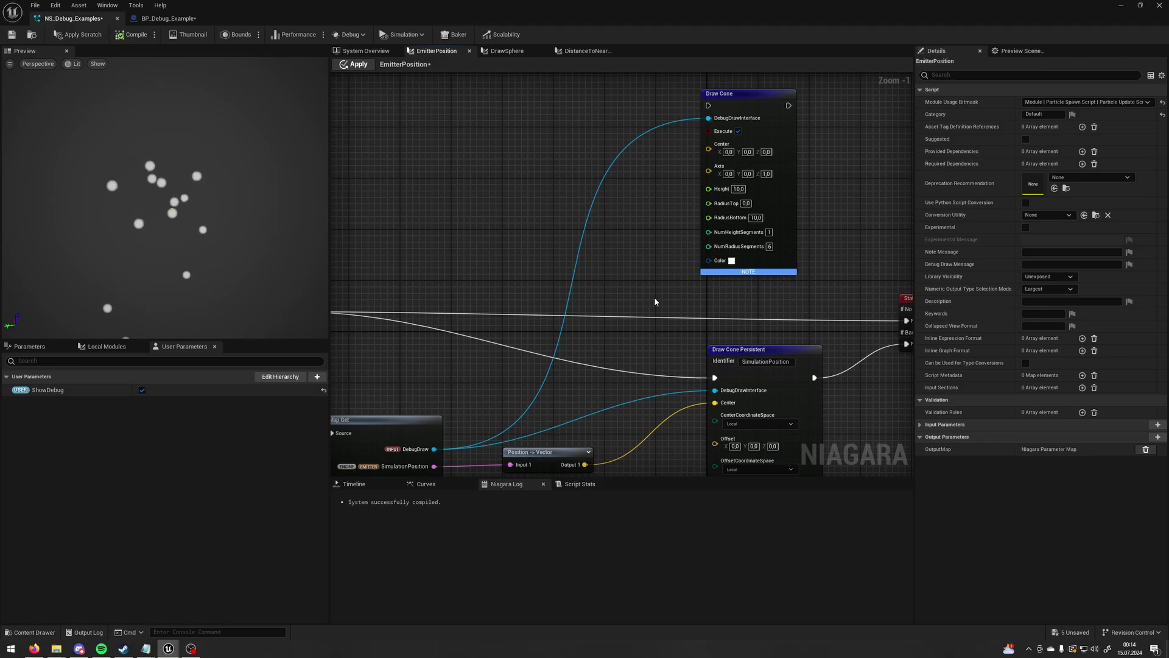
# Step: Examine the DebugState static switch between the Draw Cone Persistent node and the output in the Emitter Position graph
pyautogui.moveTo(654, 299); pyautogui.dragTo(302, 254, button='right')
pyautogui.moveTo(683, 209); pyautogui.dragTo(668, 241)
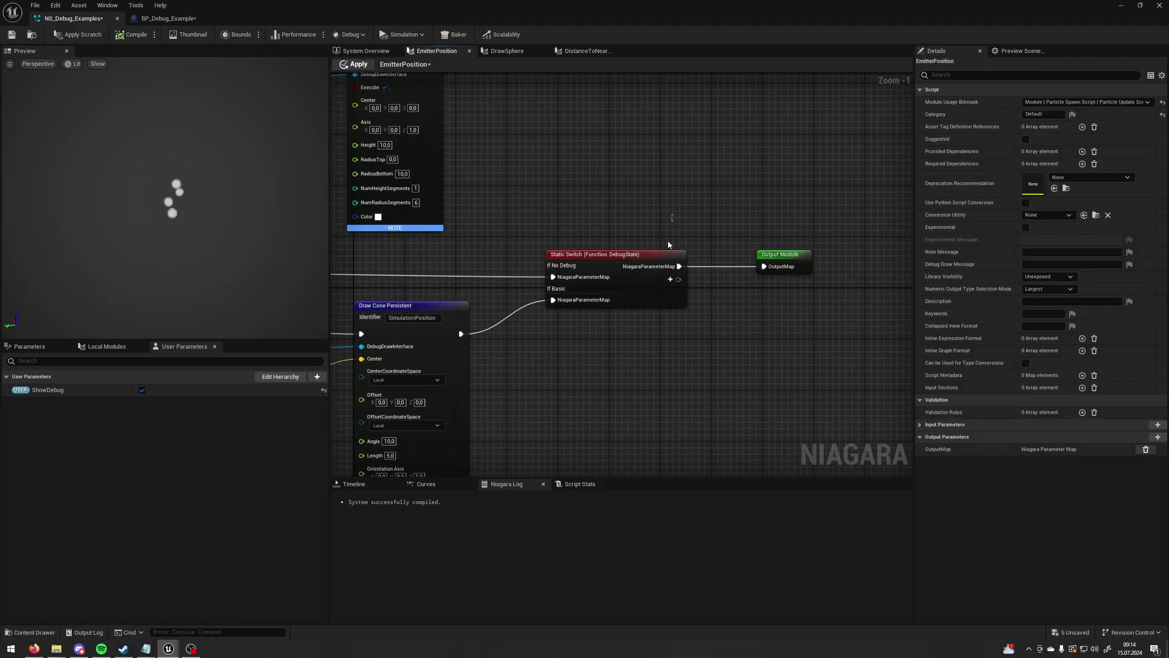
pyautogui.moveTo(572, 366); pyautogui.dragTo(573, 367)
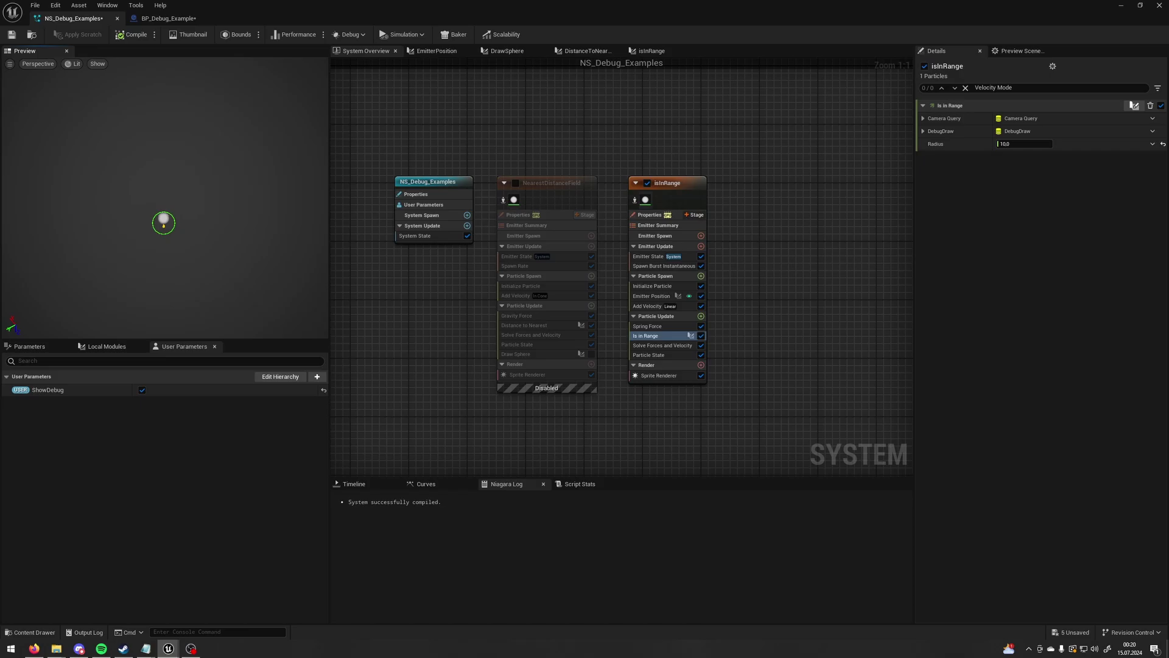
# Step: Open the Is in Range module's graph and examine how the distance between particle Position and SimulationPosition is compared with the Radius input
pyautogui.moveTo(162, 263); pyautogui.dragTo(163, 304, button='right')
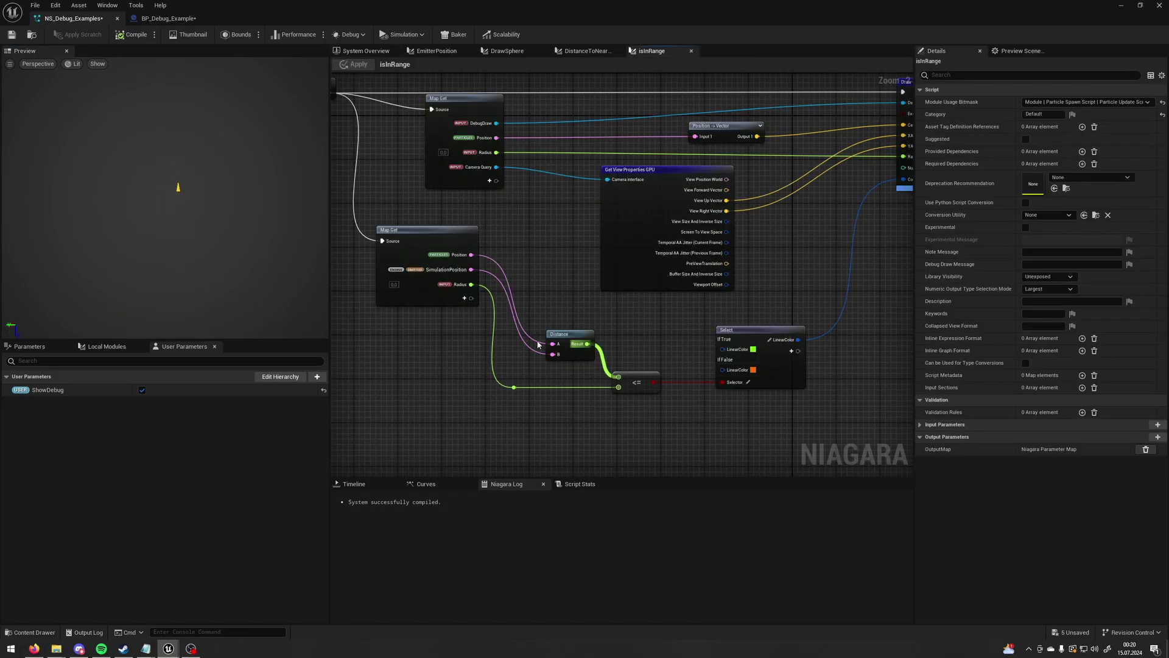
pyautogui.moveTo(521, 216); pyautogui.dragTo(443, 294)
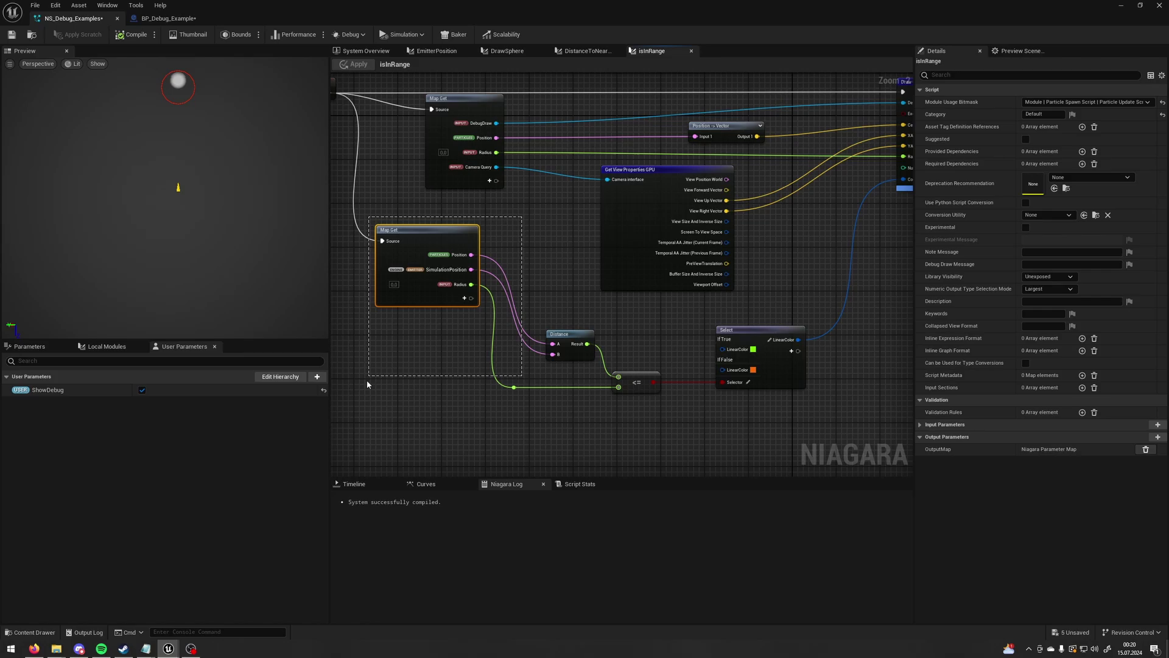
pyautogui.moveTo(367, 380); pyautogui.dragTo(367, 380)
pyautogui.moveTo(542, 216); pyautogui.dragTo(506, 275)
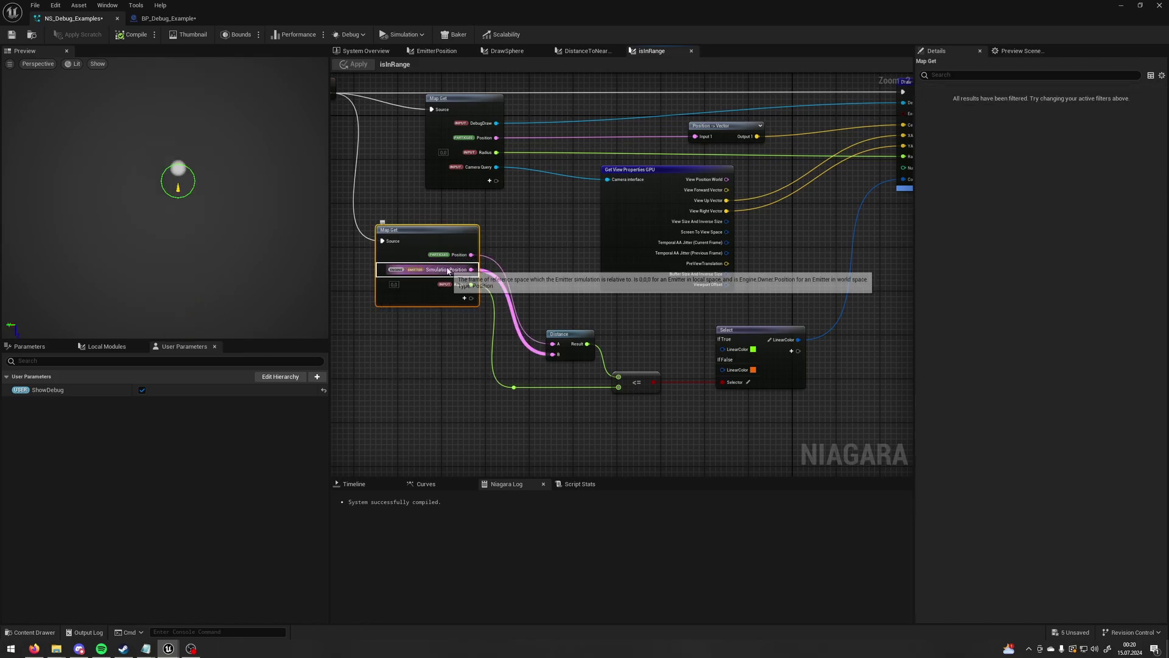
pyautogui.click(667, 434)
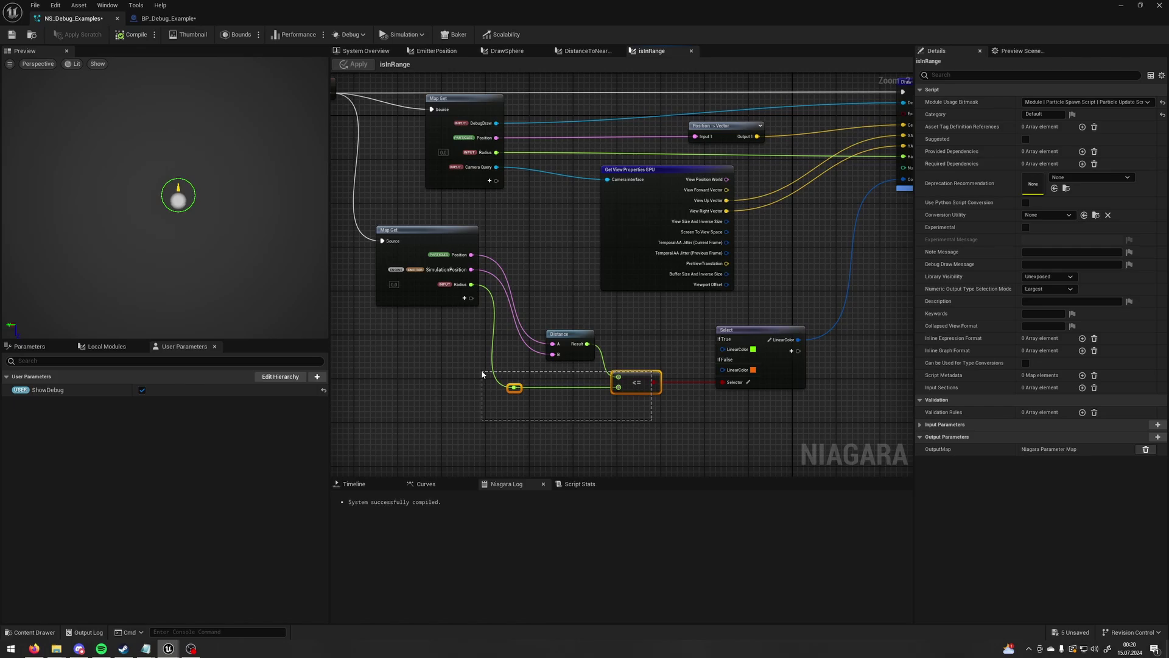
pyautogui.moveTo(481, 373); pyautogui.dragTo(481, 372)
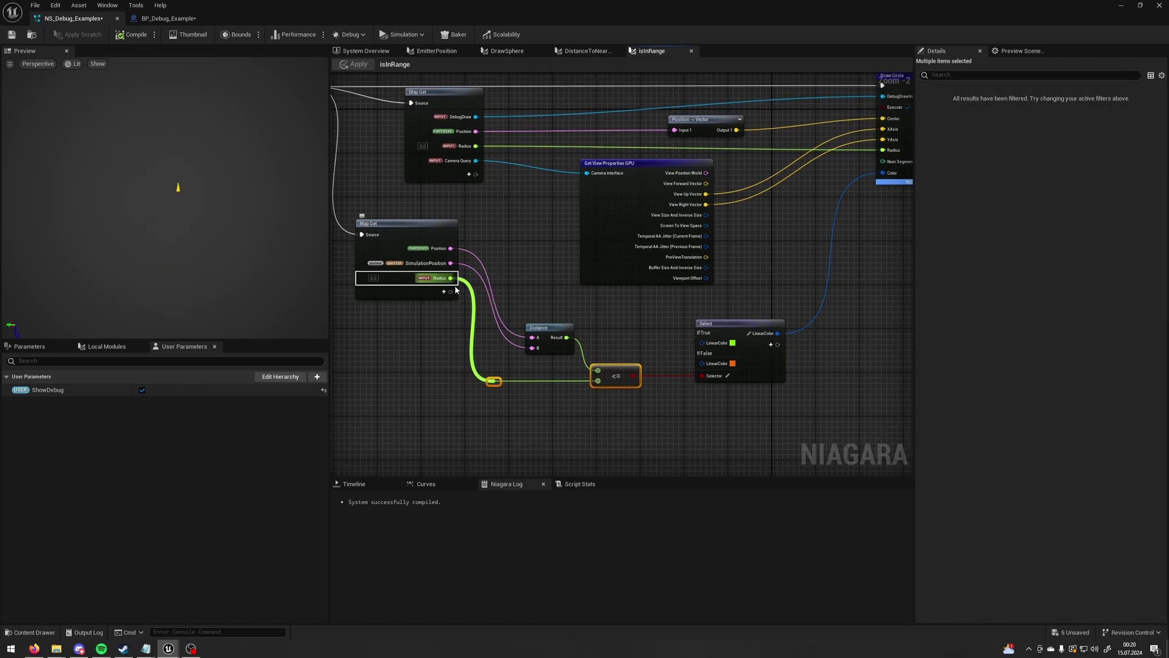
# Step: Examine the Select node that passes a green or orange LinearColor to Draw Circle's Color input
pyautogui.moveTo(794, 347); pyautogui.dragTo(713, 342, button='right')
pyautogui.moveTo(745, 388); pyautogui.dragTo(589, 312)
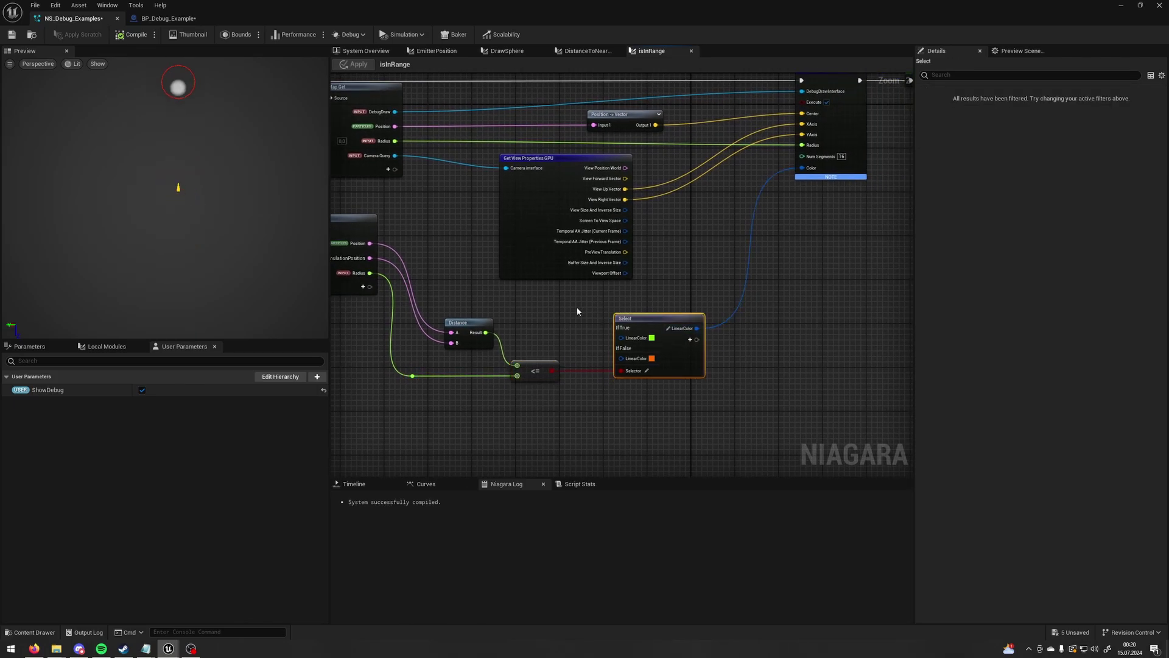
pyautogui.click(559, 329)
# Step: Examine how the View Up and View Right vectors from Get View Properties GPU feed Draw Circle's XAxis and YAxis inputs
pyautogui.moveTo(560, 329); pyautogui.dragTo(484, 409, button='right')
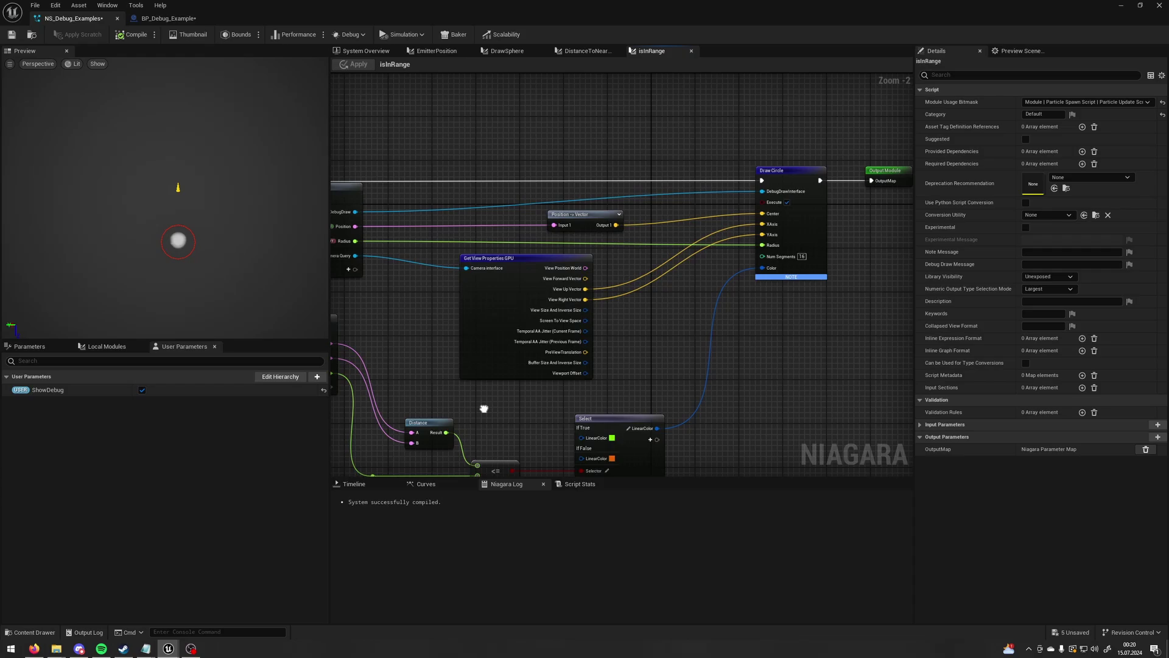
pyautogui.scroll(2, 645, 236)
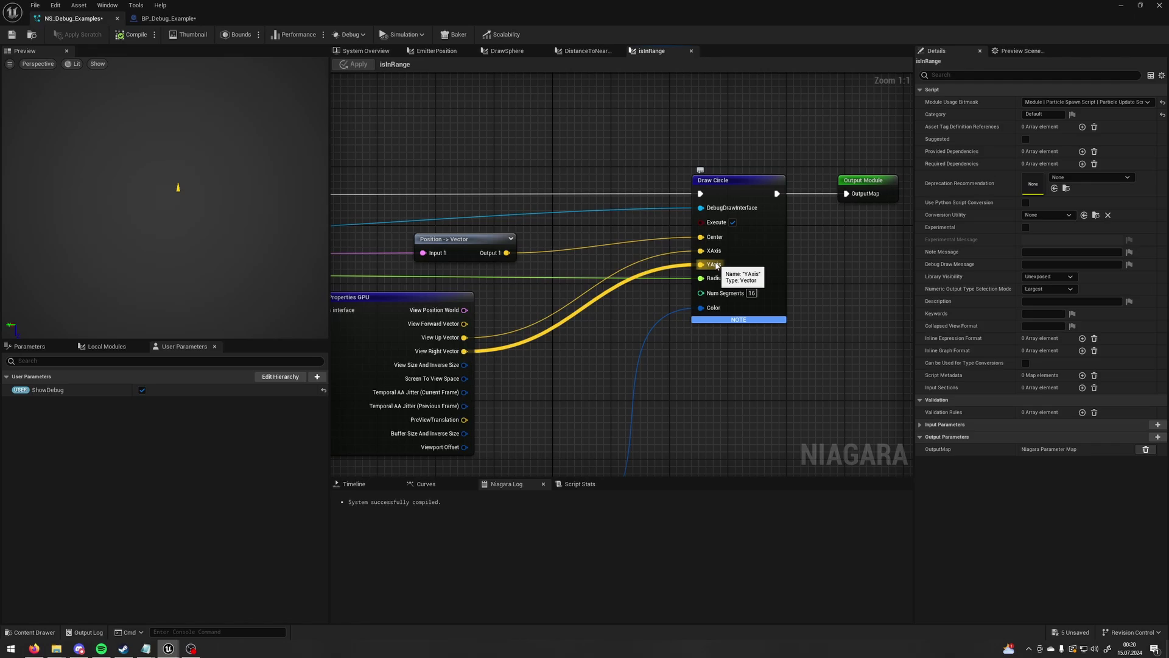
pyautogui.moveTo(554, 361); pyautogui.dragTo(693, 372, button='right')
pyautogui.click(517, 297)
pyautogui.moveTo(407, 293)
pyautogui.mouseDown(button='right')
pyautogui.moveTo(572, 294)
pyautogui.moveTo(483, 269)
pyautogui.moveTo(372, 287)
pyautogui.mouseUp(button='right')
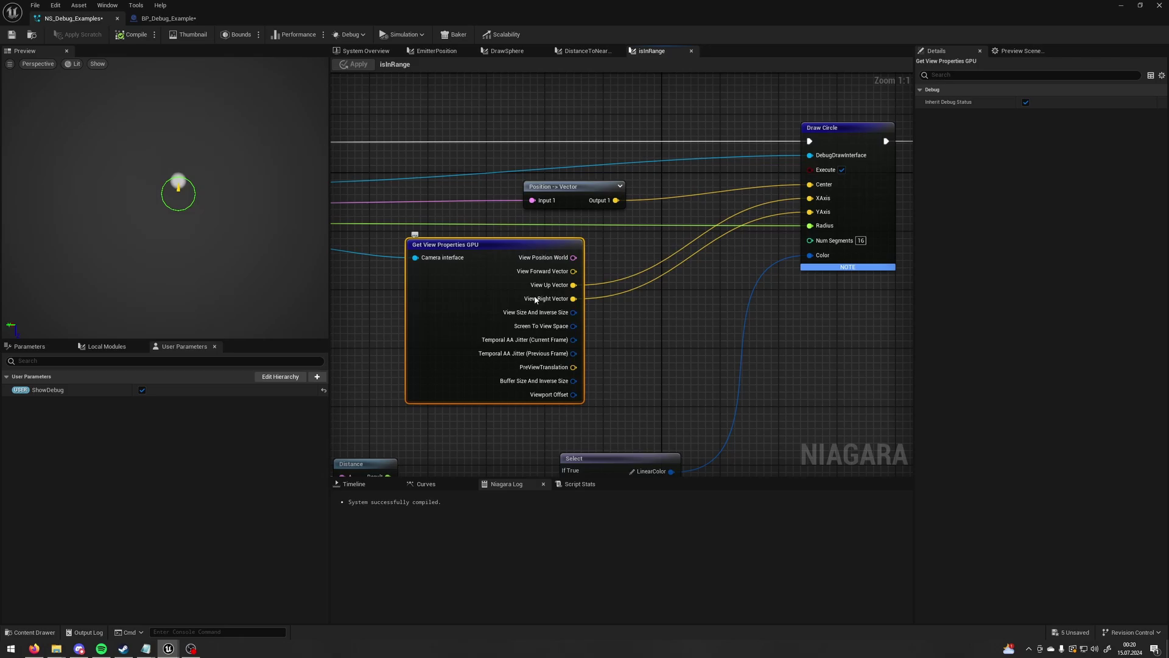
pyautogui.click(701, 285)
pyautogui.moveTo(702, 285); pyautogui.dragTo(628, 370, button='right')
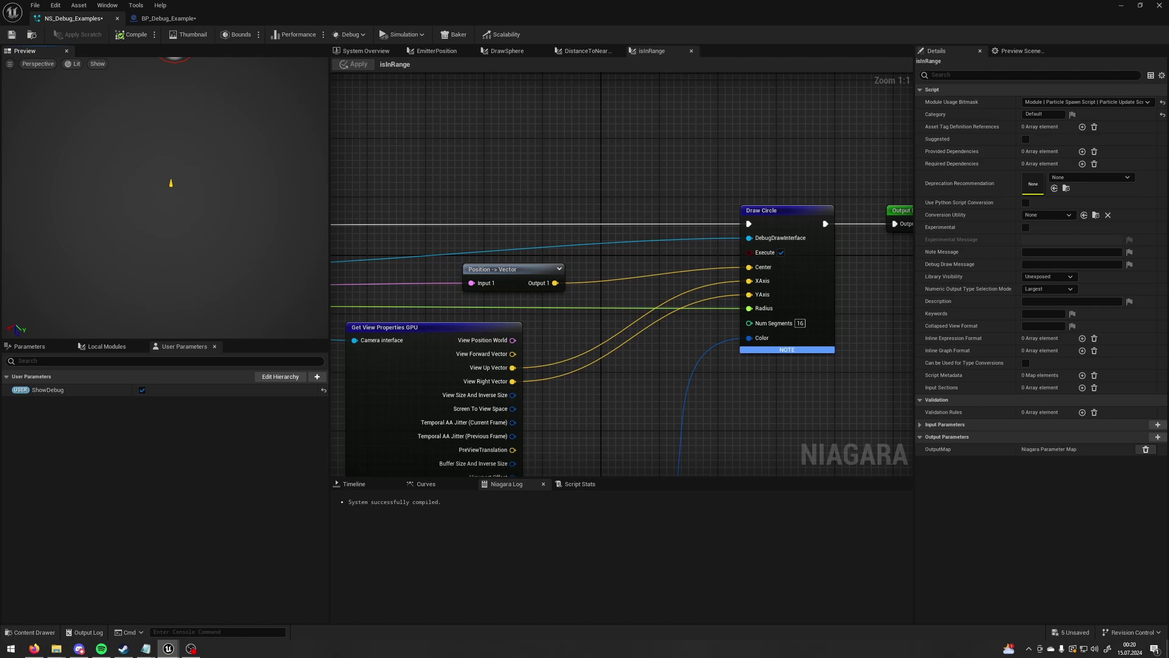
# Step: Check the circle's orientation from another preview angle and trace the Camera Query input into the Get View Properties GPU node
pyautogui.moveTo(699, 405); pyautogui.dragTo(816, 323, button='right')
pyautogui.click(464, 274)
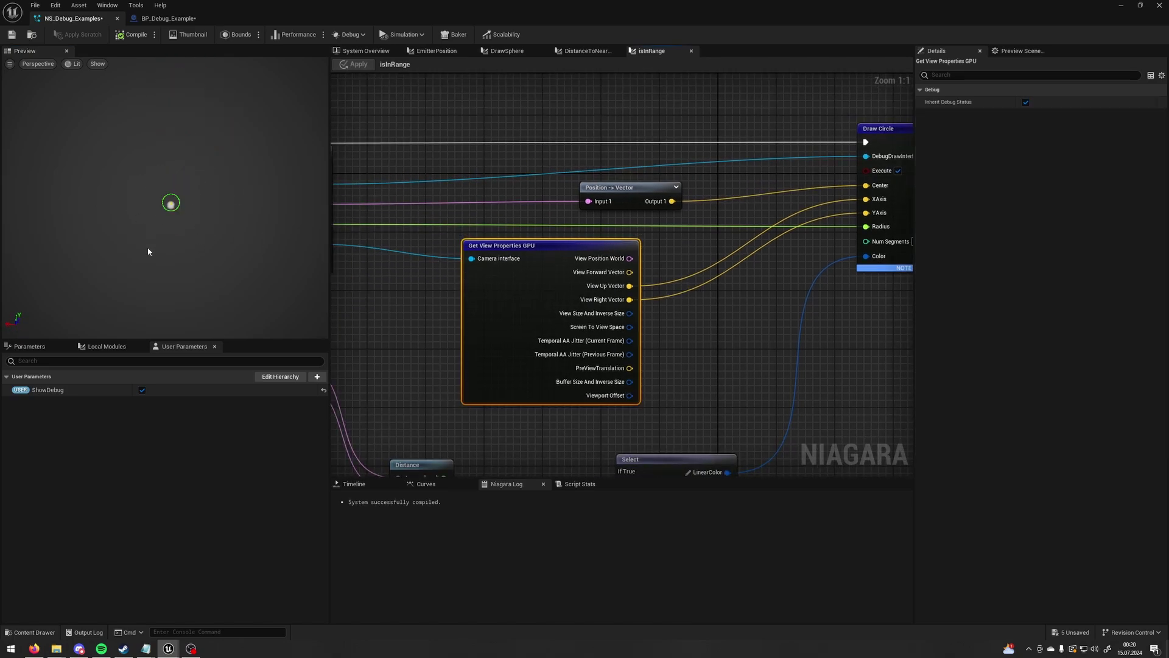
pyautogui.moveTo(750, 251); pyautogui.dragTo(810, 295, button='right')
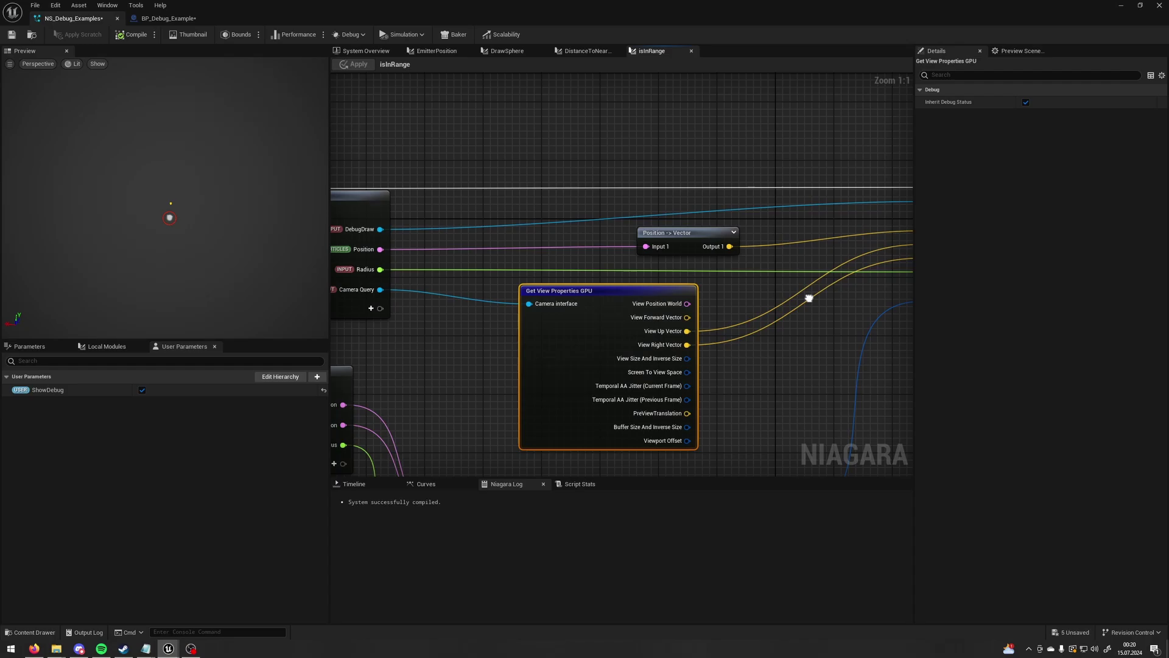
pyautogui.scroll(-1, 810, 296)
pyautogui.moveTo(505, 293); pyautogui.dragTo(593, 219, button='right')
pyautogui.scroll(-2, 465, 219)
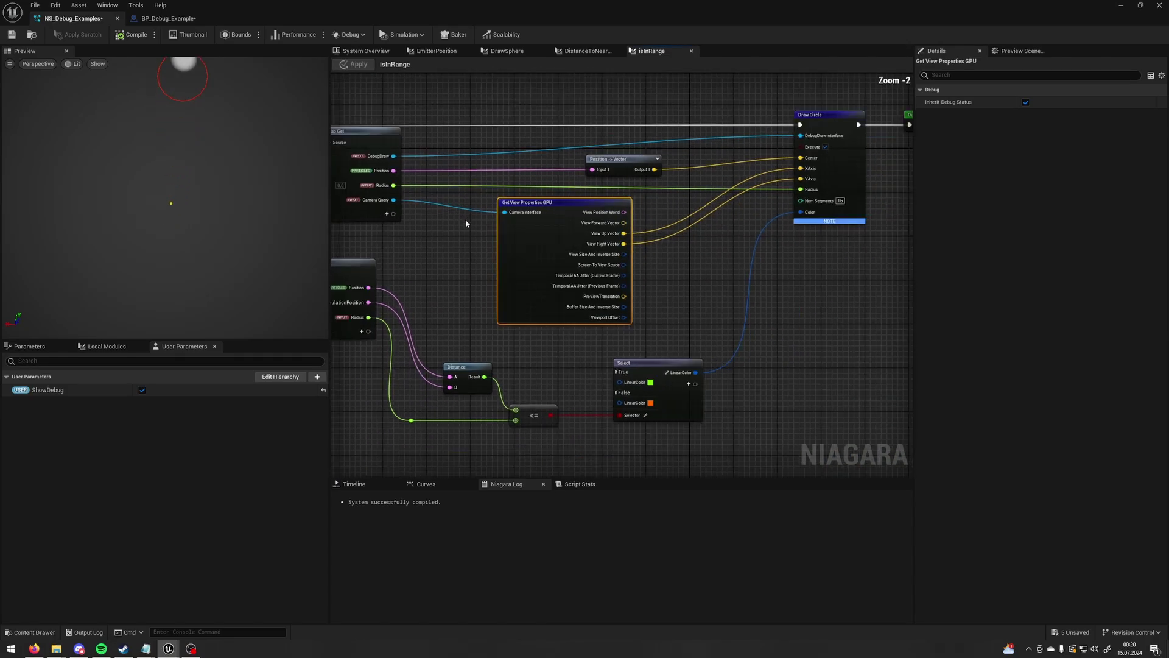